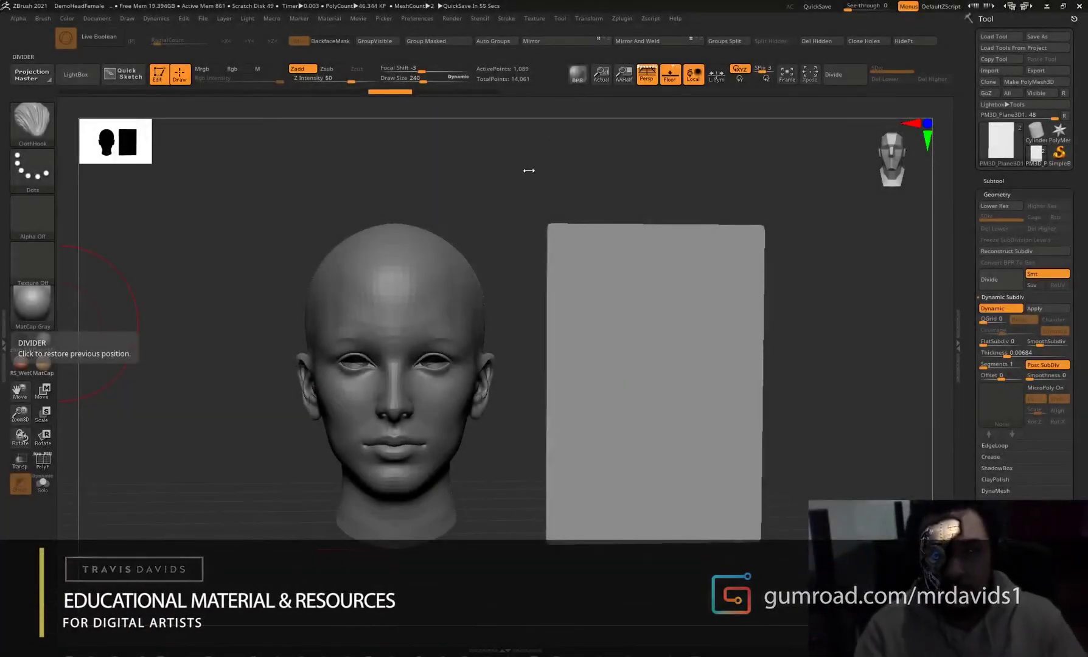
Try the gravity cloth simulation on the flat plane beside the head, and undo the simulated drape
{"action": "left_click_drag", "start_coordinate": [536, 167], "coordinate": [526, 168]}
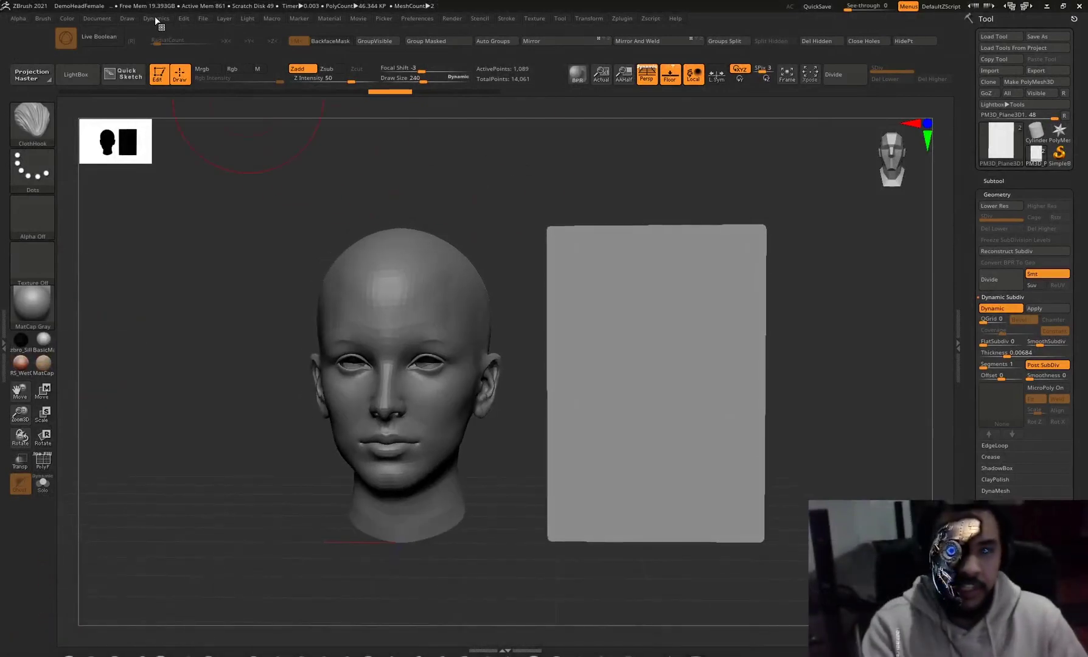
{"action": "left_click", "coordinate": [156, 18]}
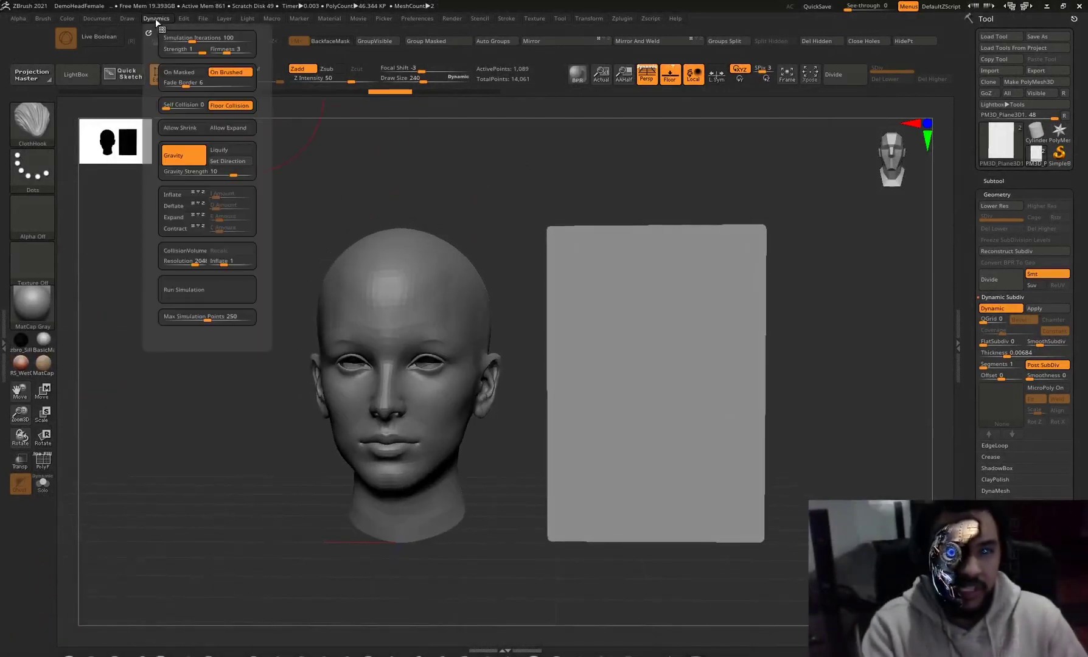
{"action": "left_click", "coordinate": [188, 290]}
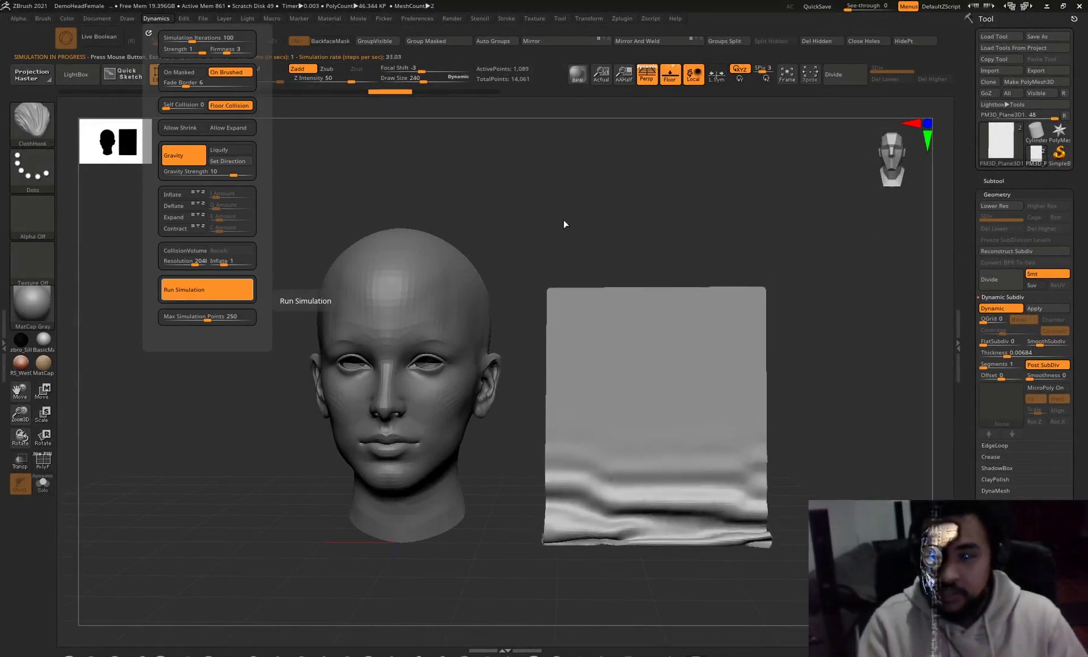
{"action": "left_click_drag", "start_coordinate": [627, 250], "coordinate": [633, 405]}
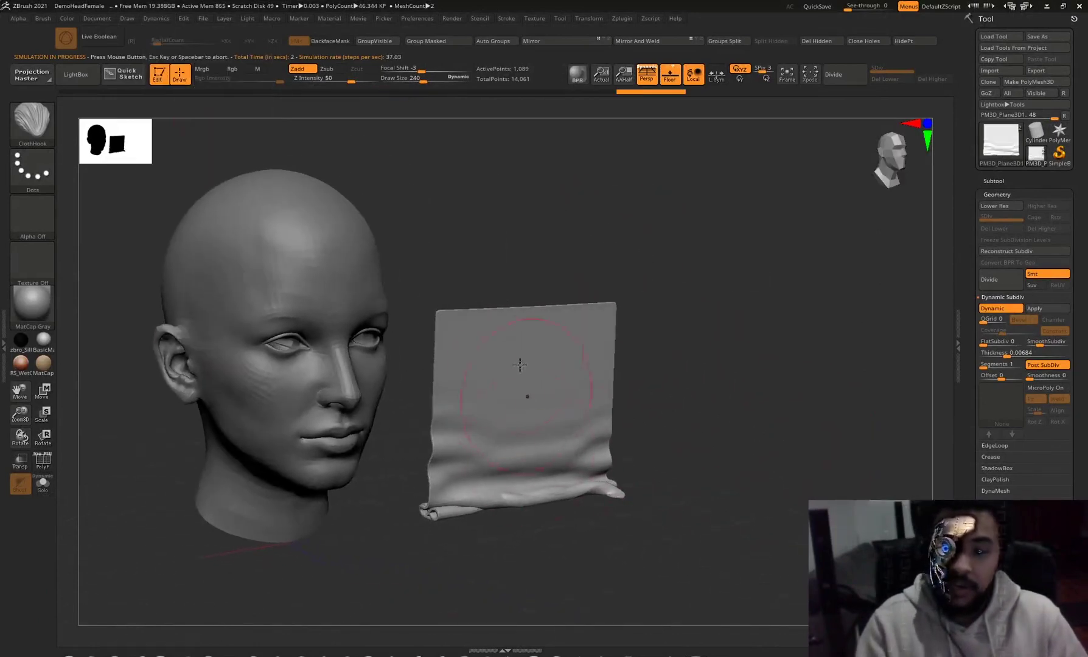
{"action": "left_click_drag", "start_coordinate": [468, 202], "coordinate": [516, 234], "text": "alt"}
{"action": "key", "text": "ctrl+z"}
{"action": "left_click_drag", "start_coordinate": [738, 322], "coordinate": [688, 321]}
Pull the upper corner of the plane outward with the ClothHook brush to drape it like fabric
{"action": "left_click_drag", "start_coordinate": [447, 165], "coordinate": [471, 185], "text": "alt"}
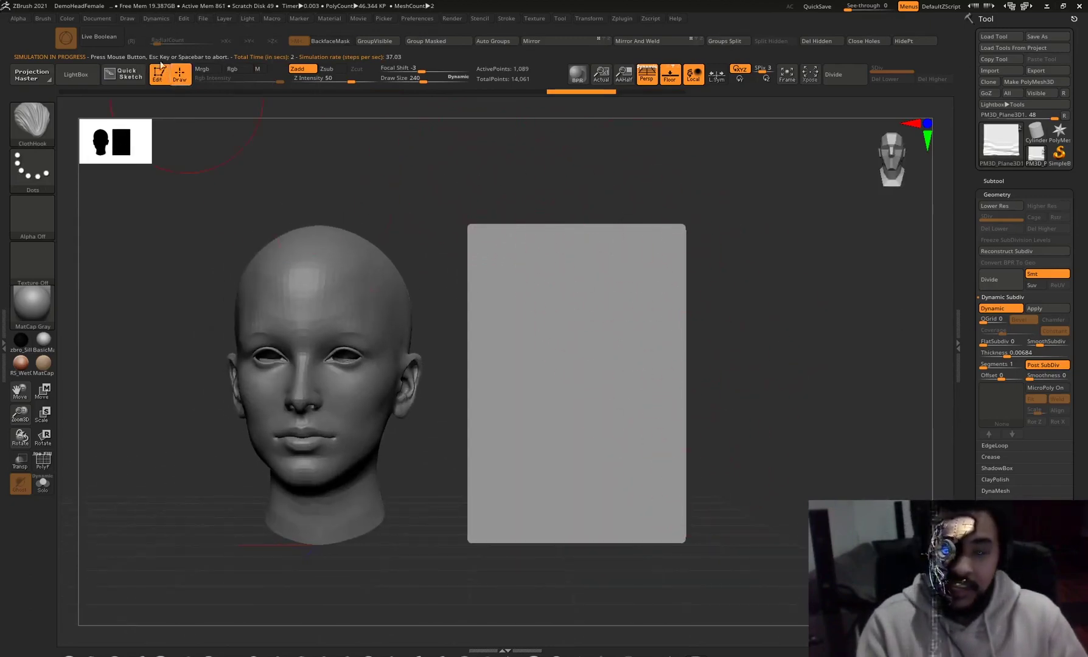
{"action": "left_click", "coordinate": [157, 20]}
{"action": "mouse_move", "coordinate": [668, 243]}
{"action": "left_mouse_down"}
{"action": "mouse_move", "coordinate": [690, 211]}
{"action": "mouse_move", "coordinate": [814, 255]}
{"action": "mouse_move", "coordinate": [801, 268]}
{"action": "left_mouse_up"}
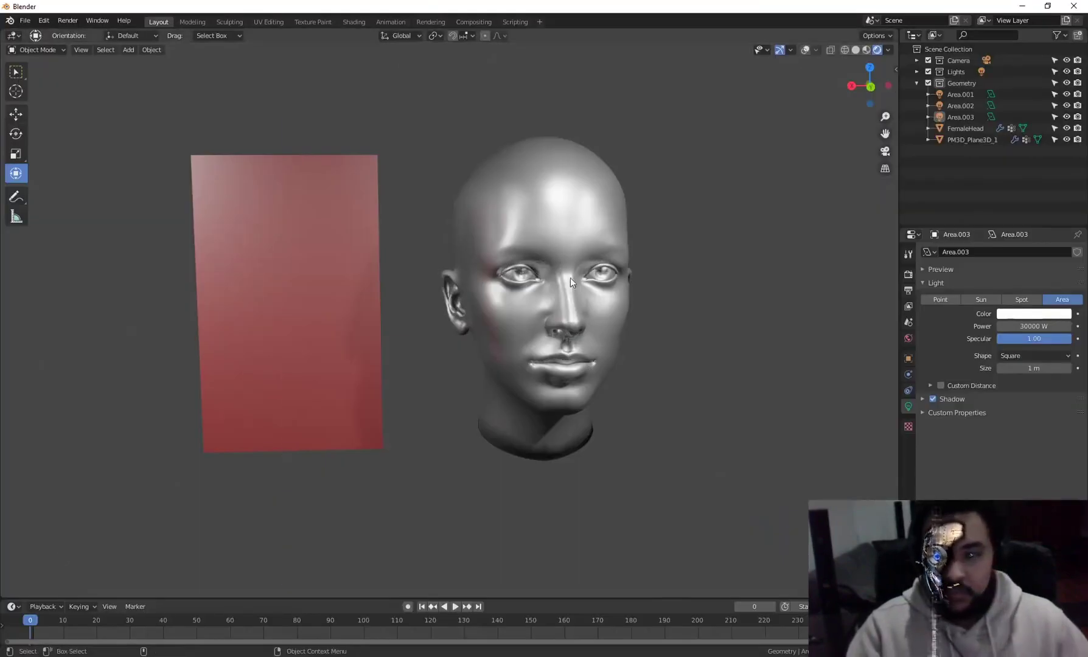
Switch to Blender, select the FemaleHead object and play the simulation, then return to frame 0
{"action": "middle_click_drag", "start_coordinate": [454, 398], "coordinate": [517, 335]}
{"action": "left_click", "coordinate": [538, 238]}
{"action": "middle_click_drag", "start_coordinate": [681, 283], "coordinate": [648, 280]}
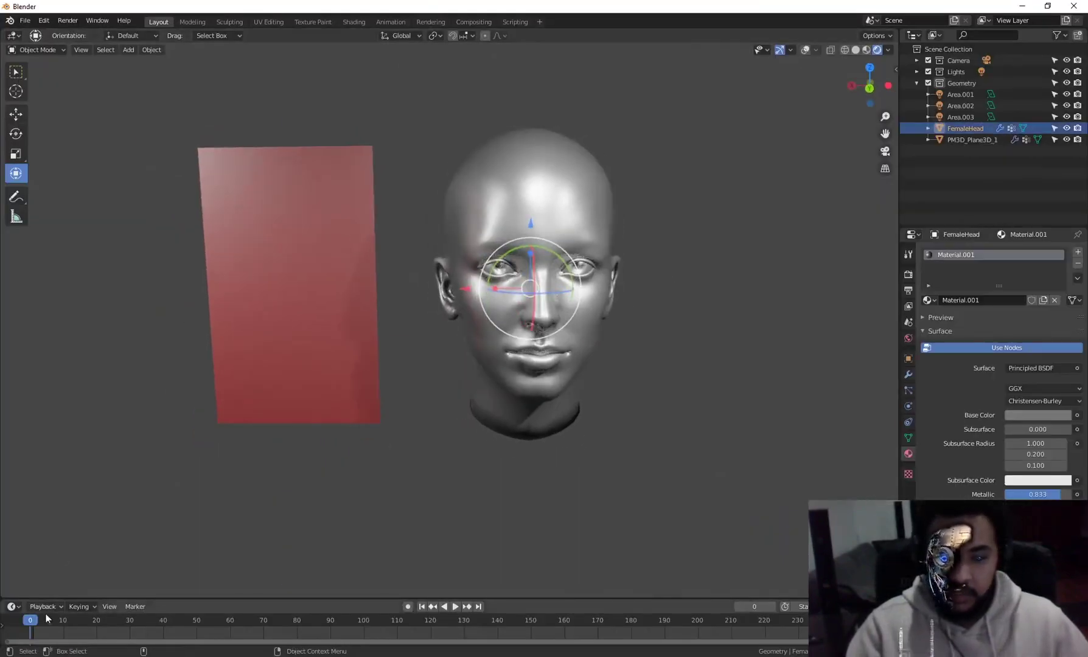
{"action": "left_click_drag", "start_coordinate": [32, 620], "coordinate": [66, 621]}
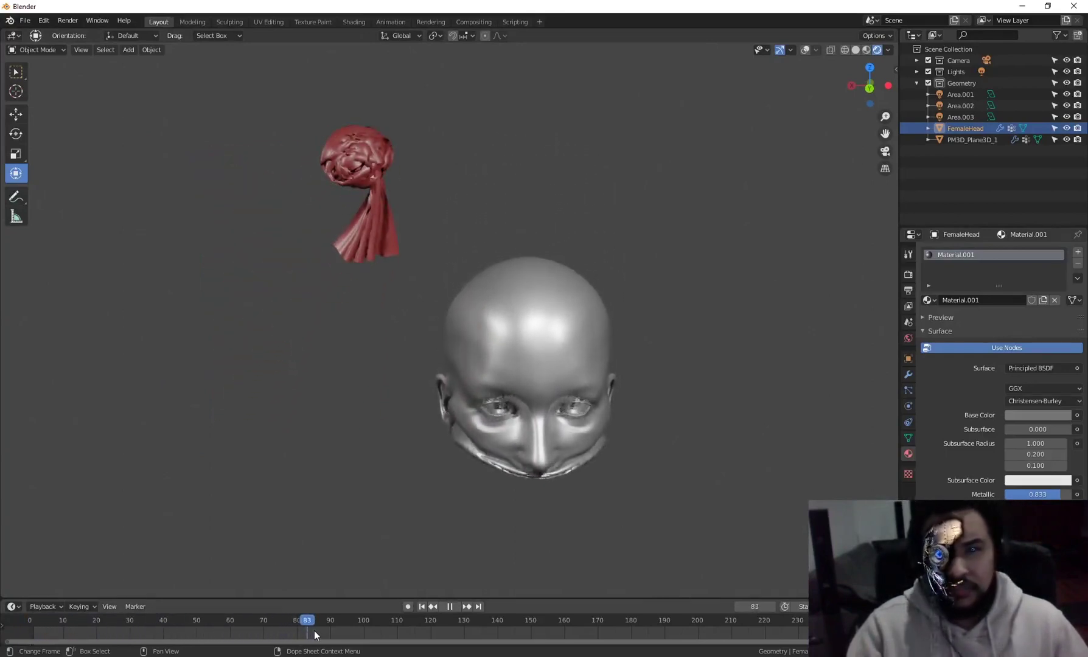
{"action": "key", "text": "Escape"}
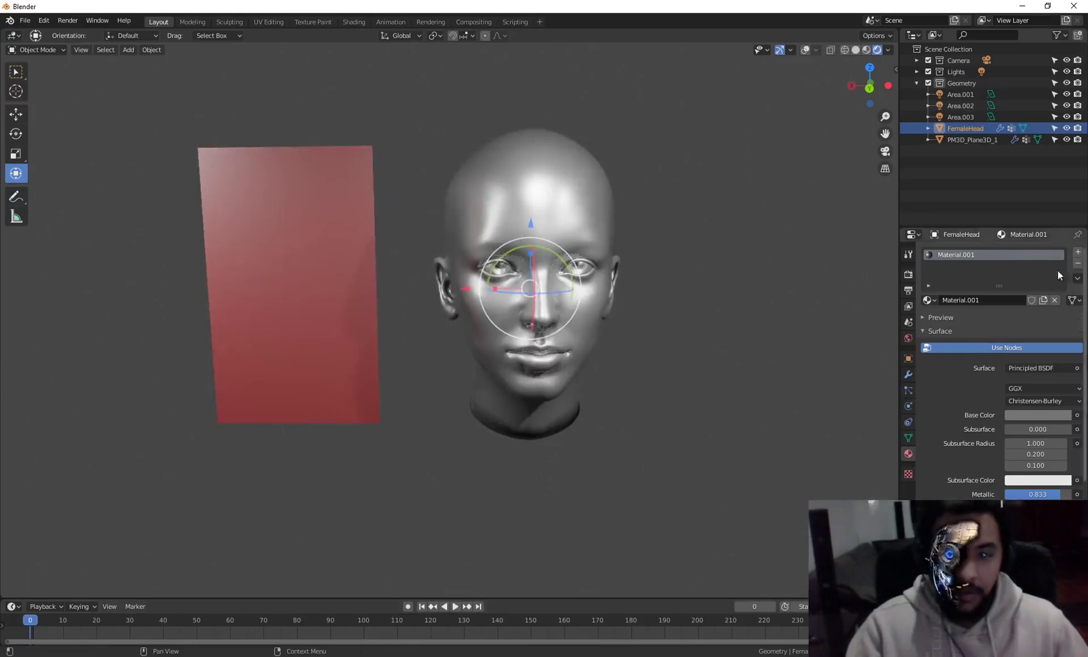
Select the PM3D_Plane3D_1 plane and review how it deforms by playing and scrubbing the simulation from the start
{"action": "left_click", "coordinate": [305, 229]}
{"action": "middle_click_drag", "start_coordinate": [434, 151], "coordinate": [358, 199]}
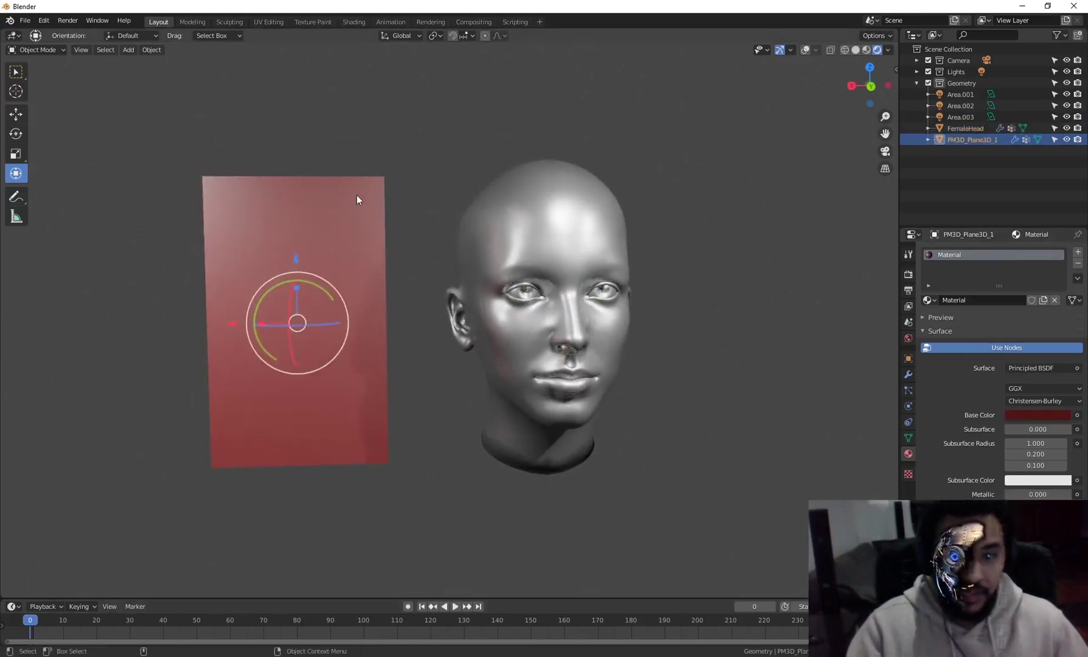
{"action": "key", "text": "space"}
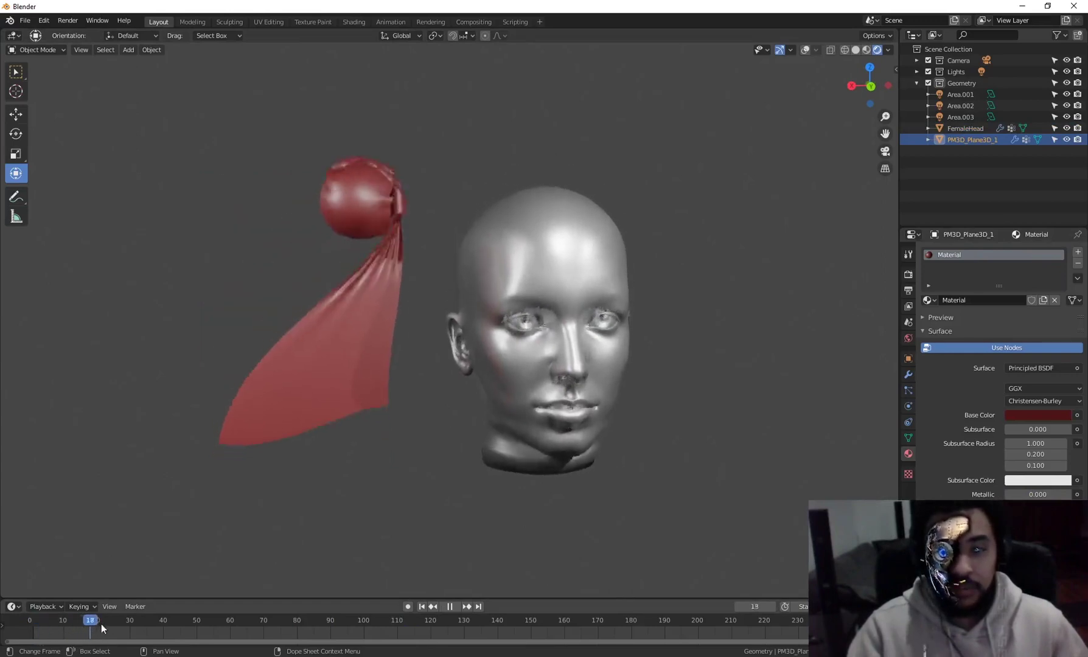
{"action": "left_click_drag", "start_coordinate": [102, 626], "coordinate": [58, 627]}
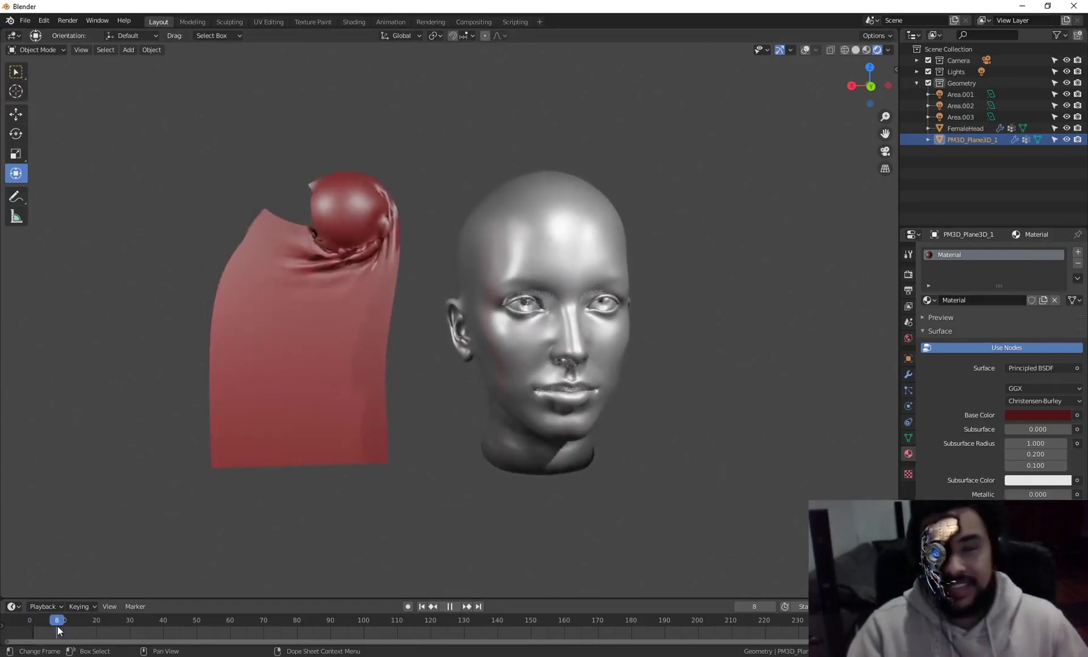
{"action": "key", "text": "space"}
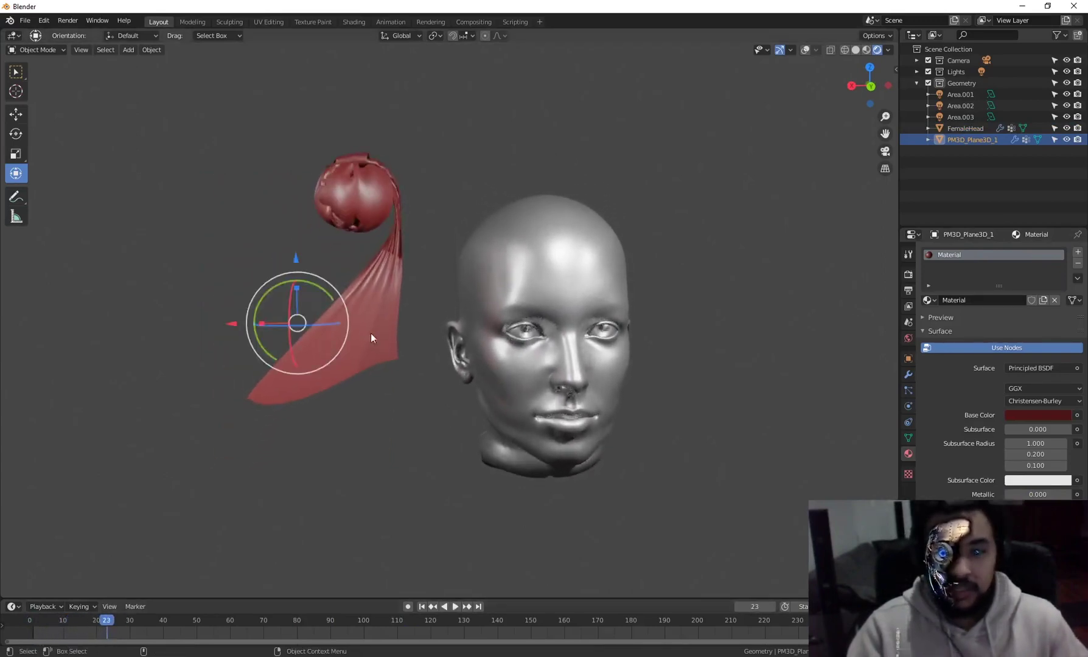
{"action": "key", "text": "space"}
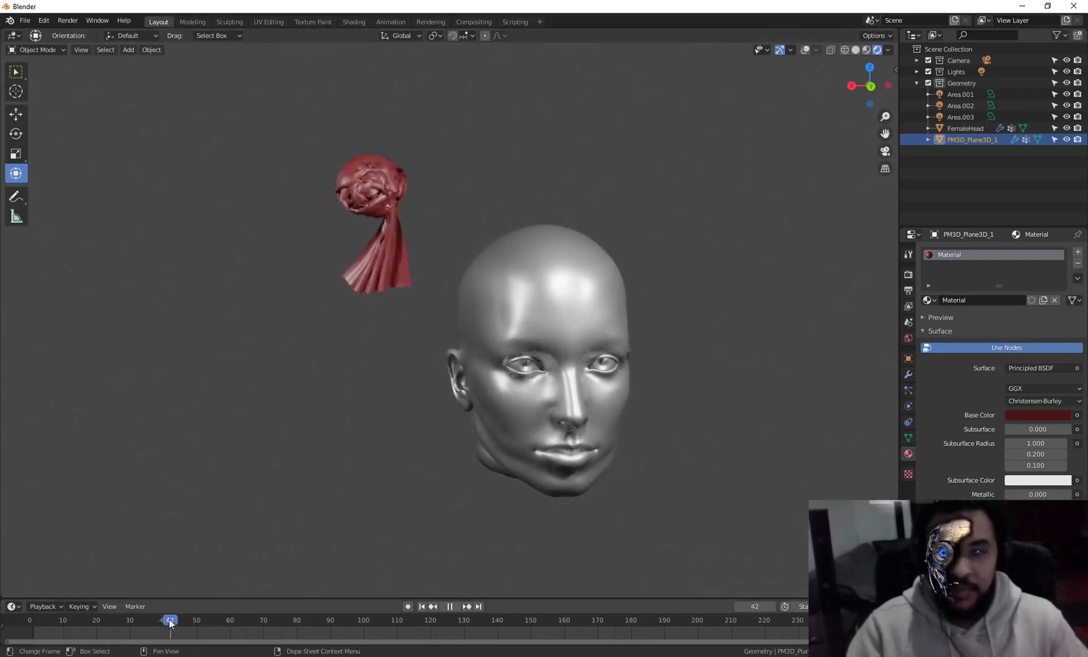
{"action": "left_click_drag", "start_coordinate": [117, 619], "coordinate": [29, 620]}
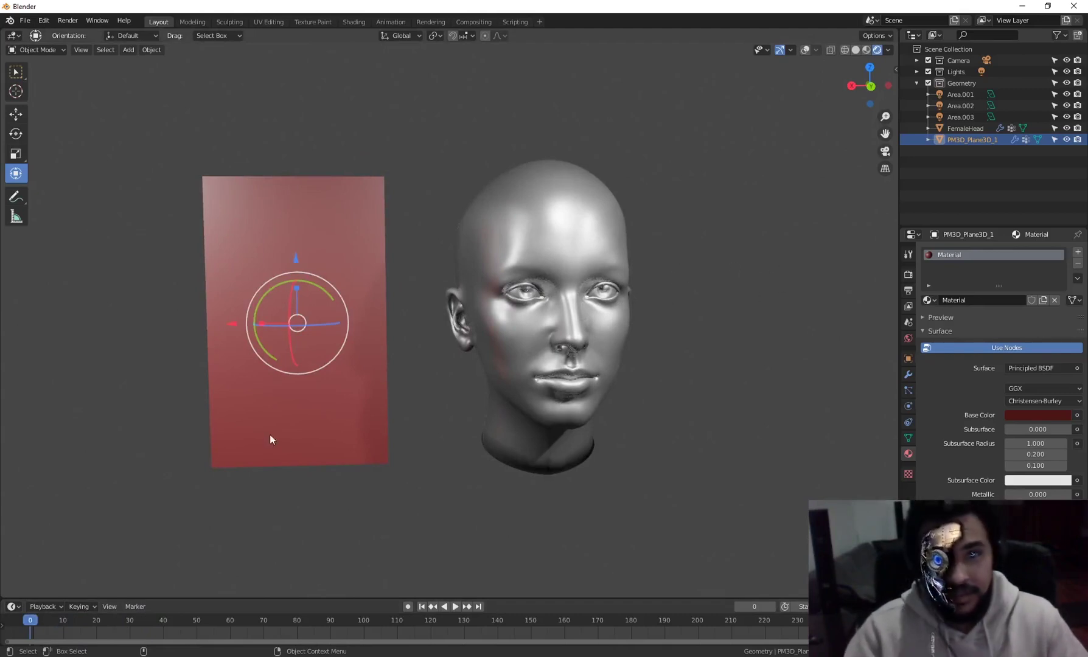
{"action": "key", "text": "space"}
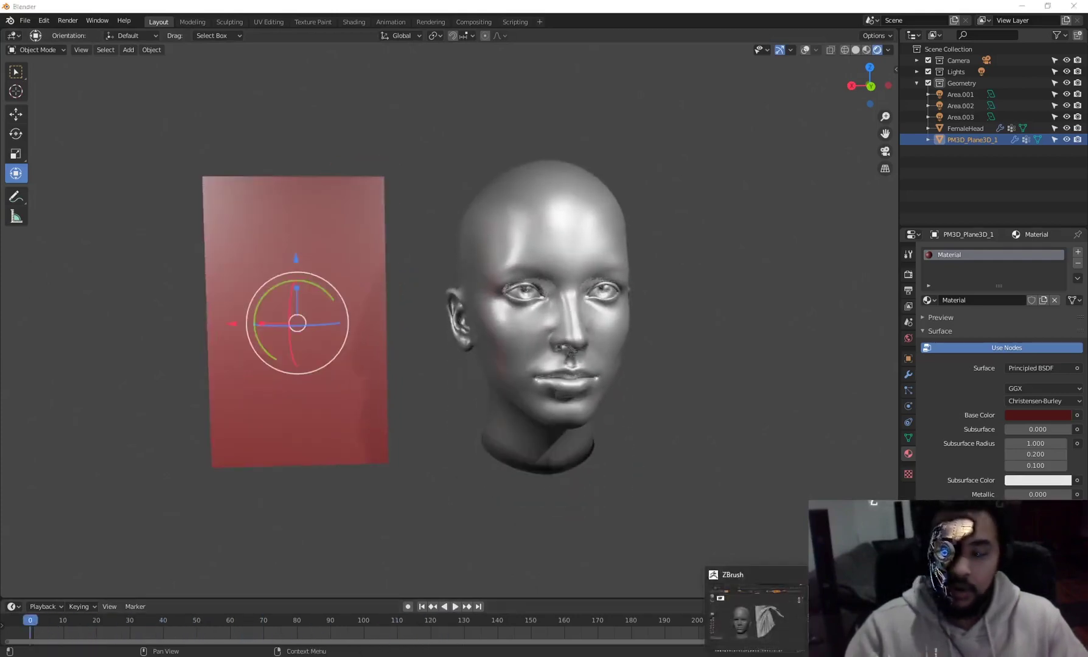
Switch back to ZBrush and run the Dynamics simulation on the draped plane
{"action": "left_click", "coordinate": [755, 612]}
{"action": "left_click", "coordinate": [159, 19]}
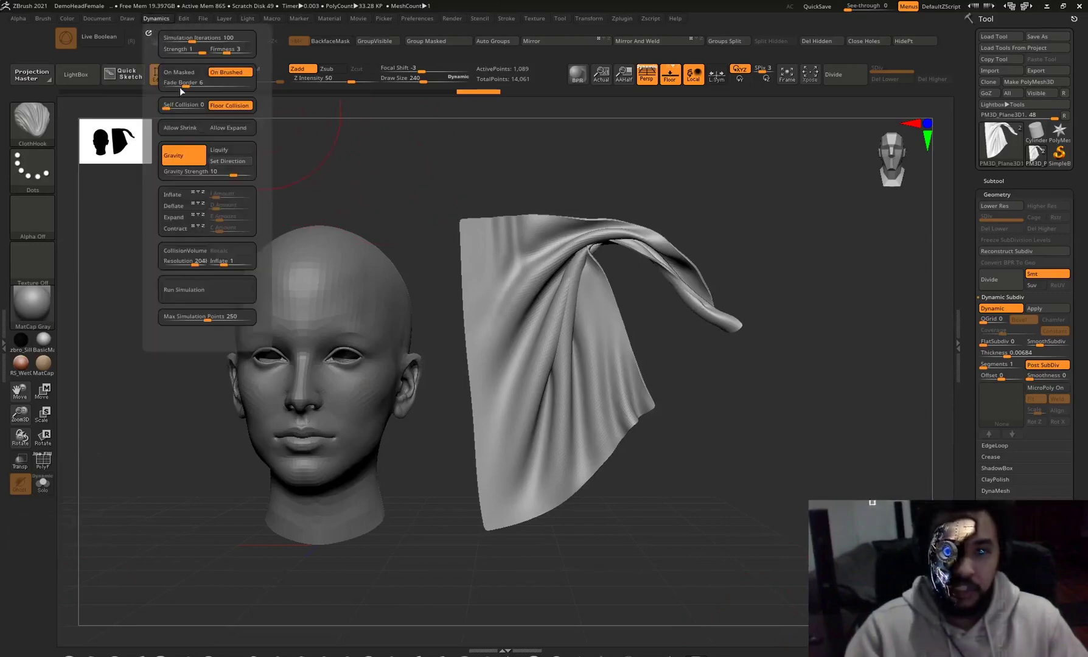
{"action": "left_click", "coordinate": [183, 290]}
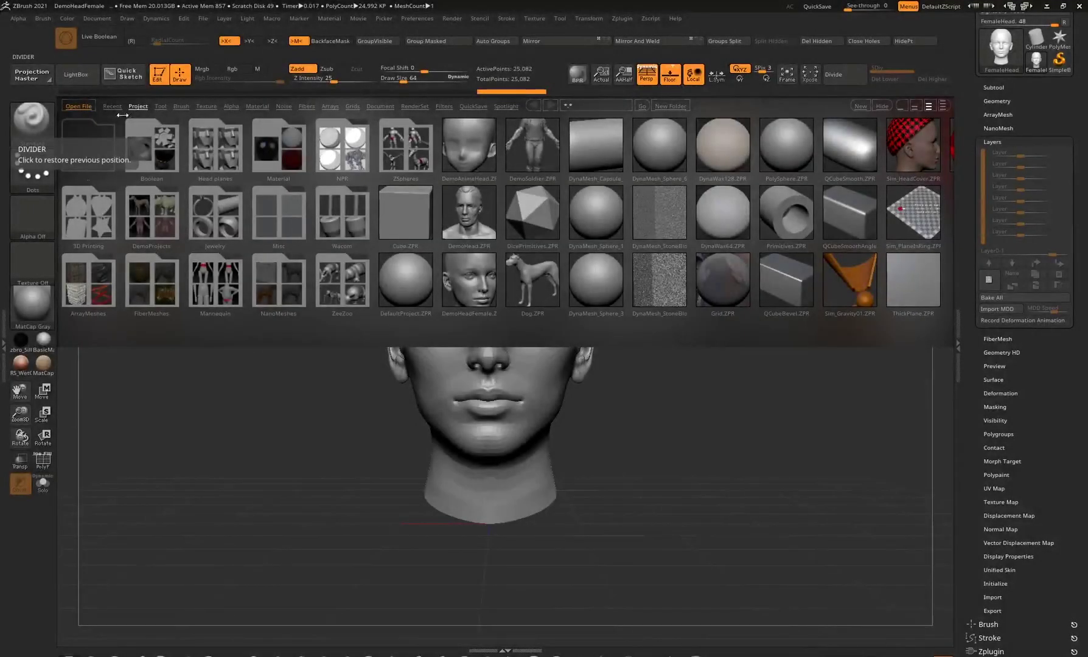
Look through the project library in LightBox and close it again
{"action": "left_click", "coordinate": [78, 74]}
{"action": "left_click", "coordinate": [82, 76]}
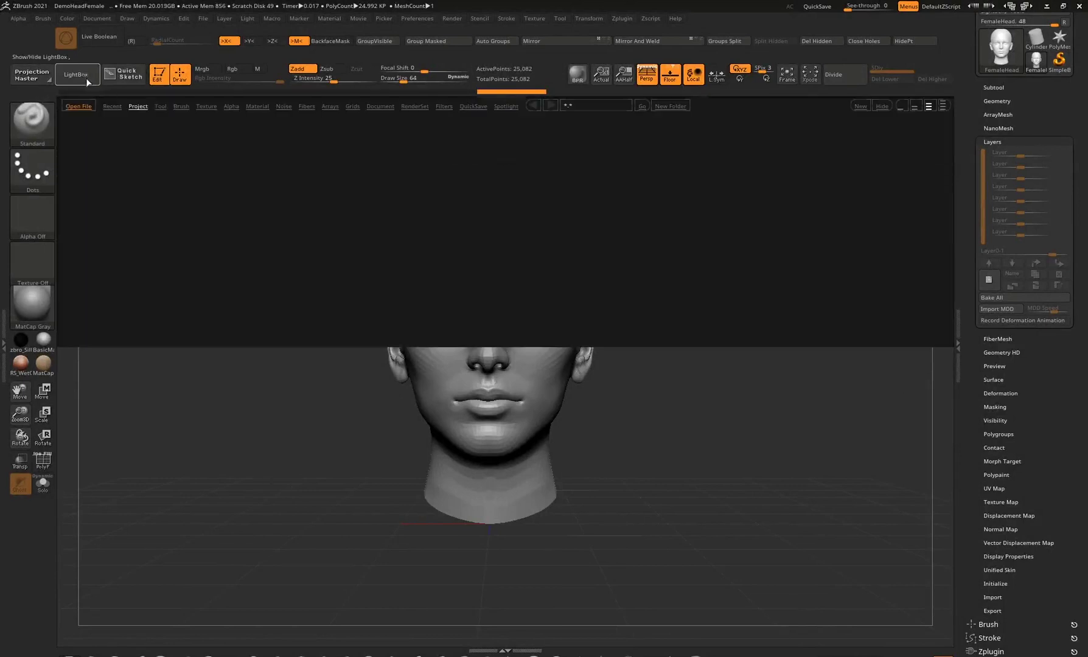
{"action": "left_click", "coordinate": [81, 77]}
{"action": "left_click", "coordinate": [81, 76]}
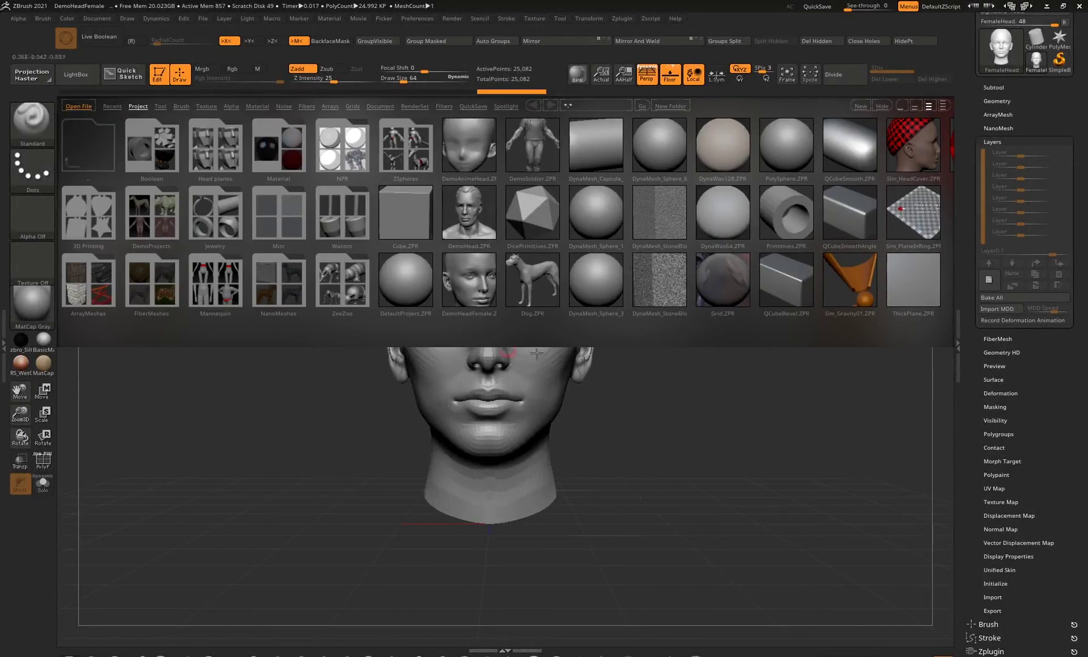
{"action": "left_click", "coordinate": [78, 85]}
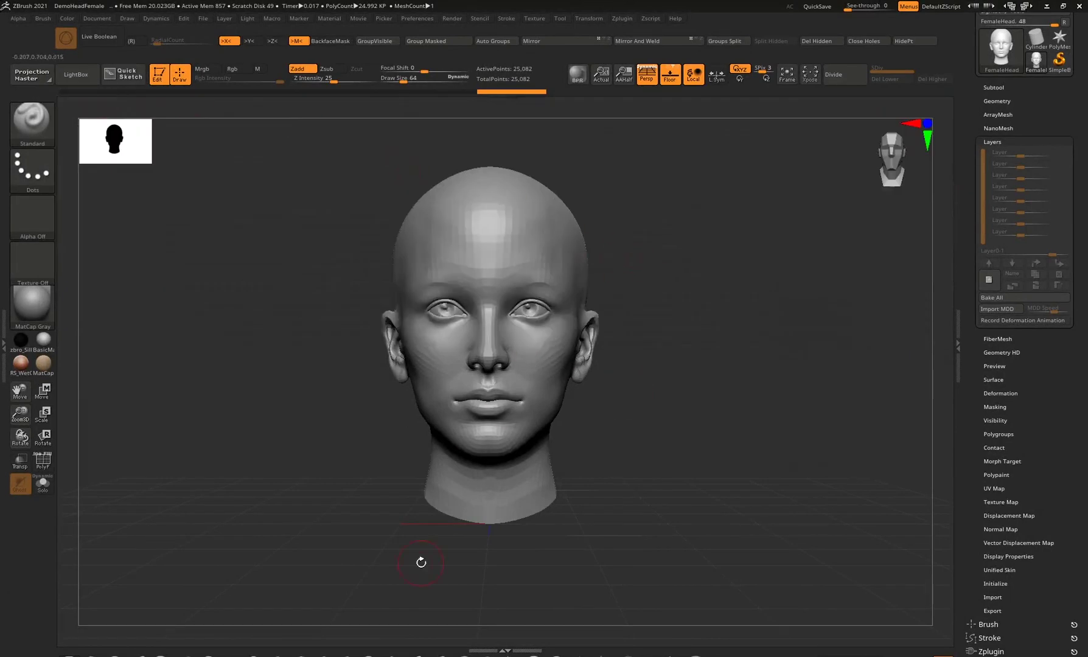
Examine the female demo head from the front and at an angle against the floor grid
{"action": "left_click_drag", "start_coordinate": [636, 220], "coordinate": [365, 414]}
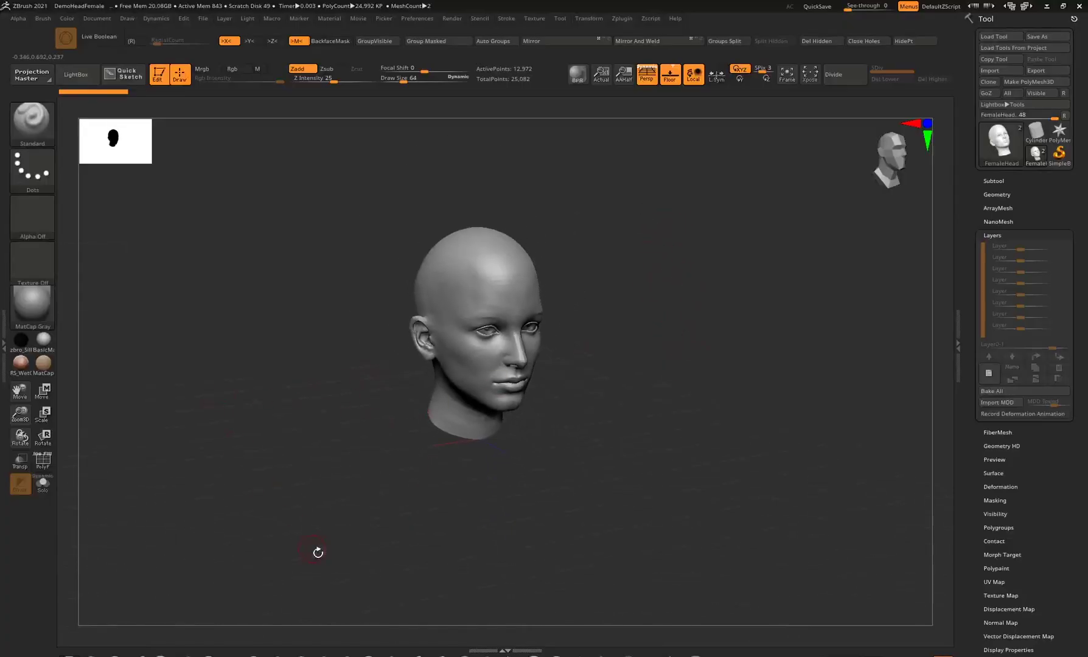
{"action": "left_click", "coordinate": [670, 74]}
{"action": "left_click_drag", "start_coordinate": [627, 220], "coordinate": [627, 257], "text": "shift"}
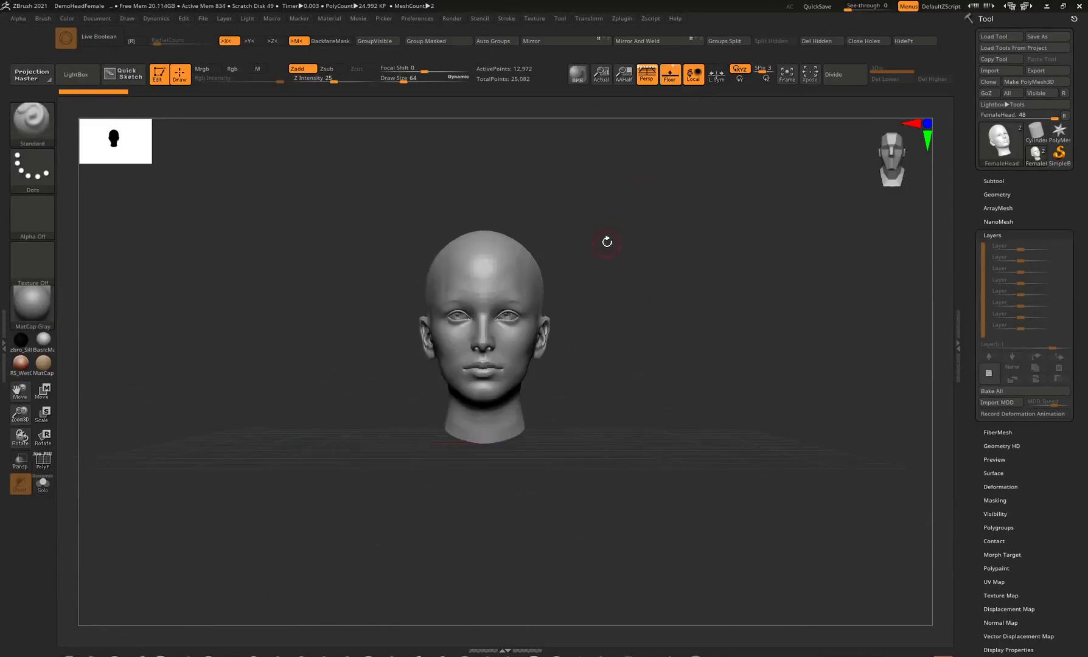
{"action": "right_click_drag", "start_coordinate": [607, 242], "coordinate": [602, 280], "text": "ctrl"}
{"action": "left_click_drag", "start_coordinate": [621, 260], "coordinate": [472, 298]}
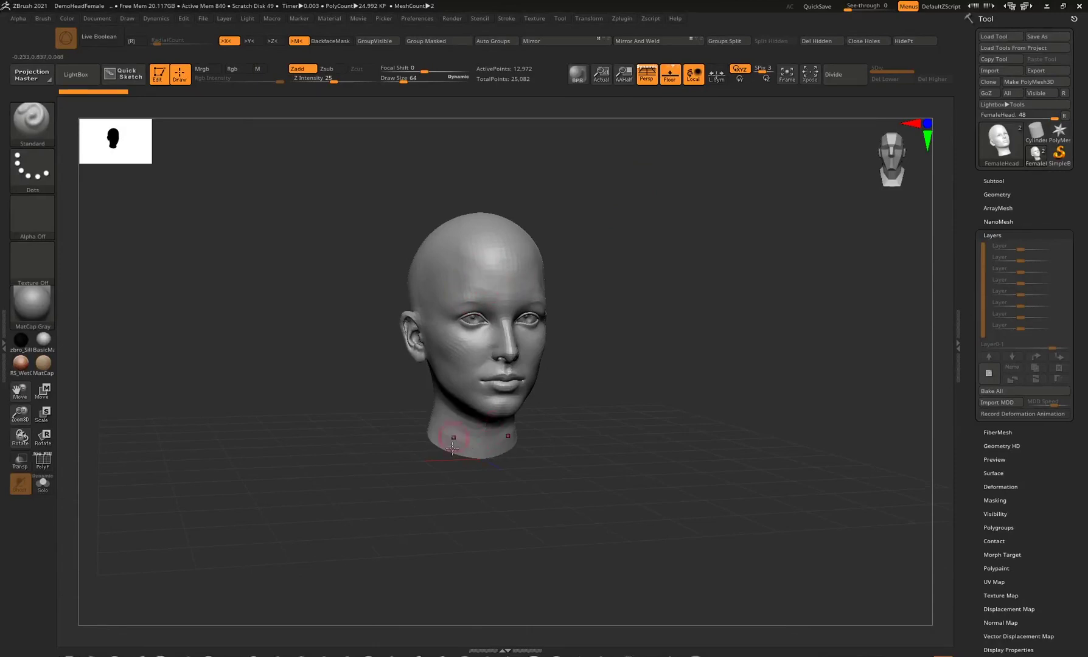
{"action": "left_click_drag", "start_coordinate": [627, 345], "coordinate": [679, 334], "text": "shift"}
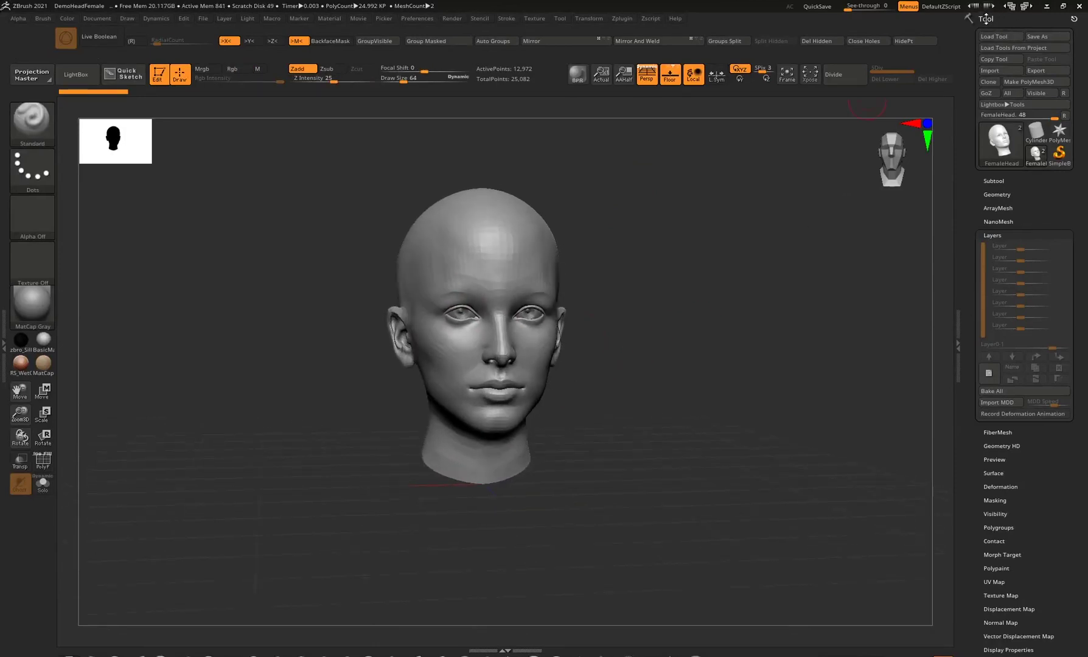
Inspect the model's FemaleHead and eyes subtools, leaving FemaleHead selected
{"action": "left_click", "coordinate": [997, 179]}
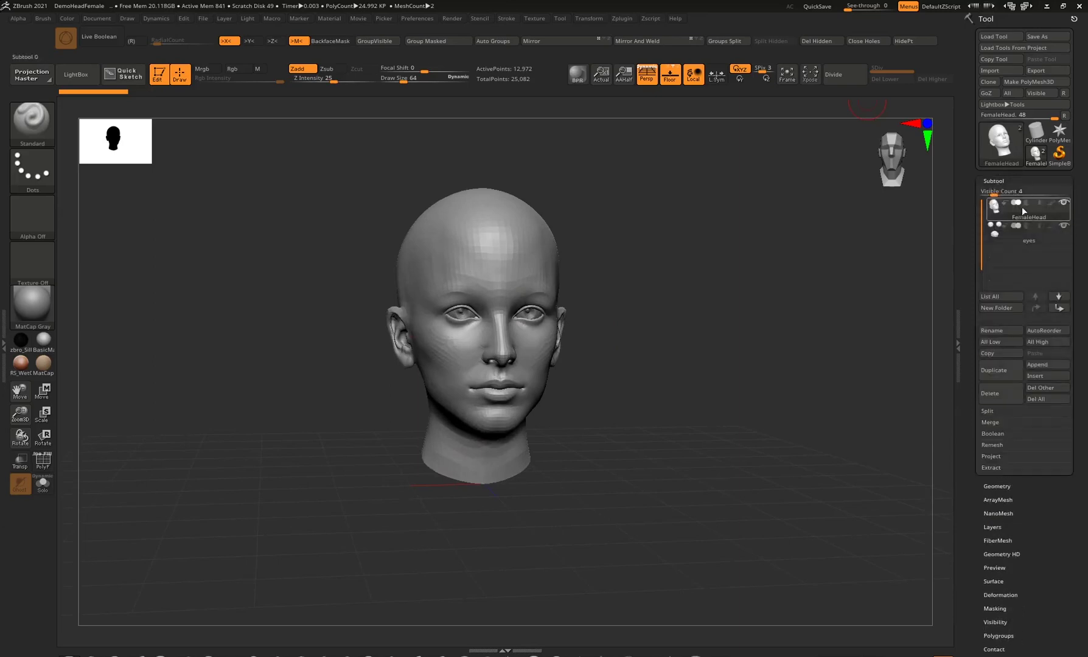
{"action": "left_click", "coordinate": [1062, 237]}
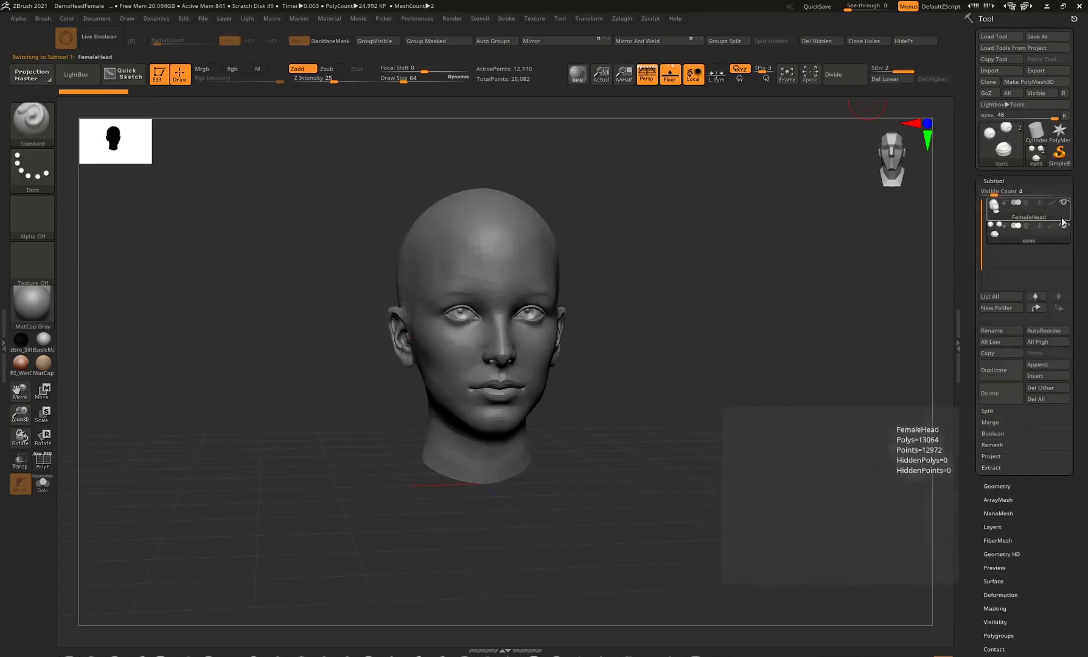
{"action": "left_click", "coordinate": [1058, 215]}
{"action": "left_click", "coordinate": [1062, 237]}
{"action": "left_click", "coordinate": [1056, 218]}
{"action": "mouse_move", "coordinate": [1055, 244]}
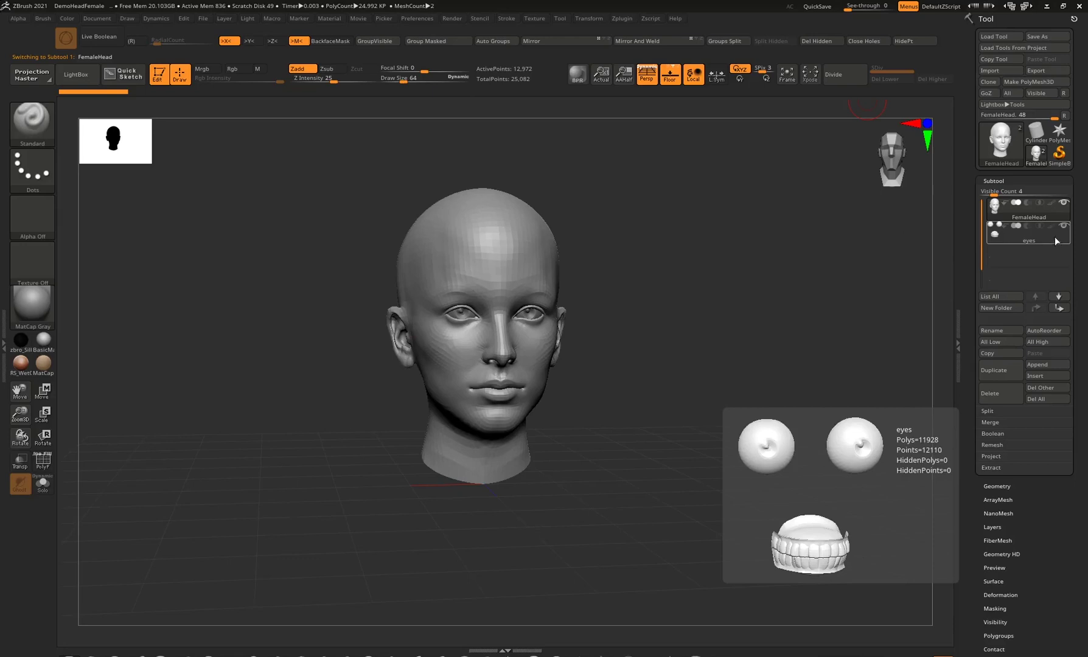
Merge the FemaleHead subtool down with the eyes subtool, accepting that the operation is not undoable
{"action": "left_click_drag", "start_coordinate": [657, 245], "coordinate": [643, 287], "text": "shift"}
{"action": "left_click_drag", "start_coordinate": [642, 287], "coordinate": [685, 291]}
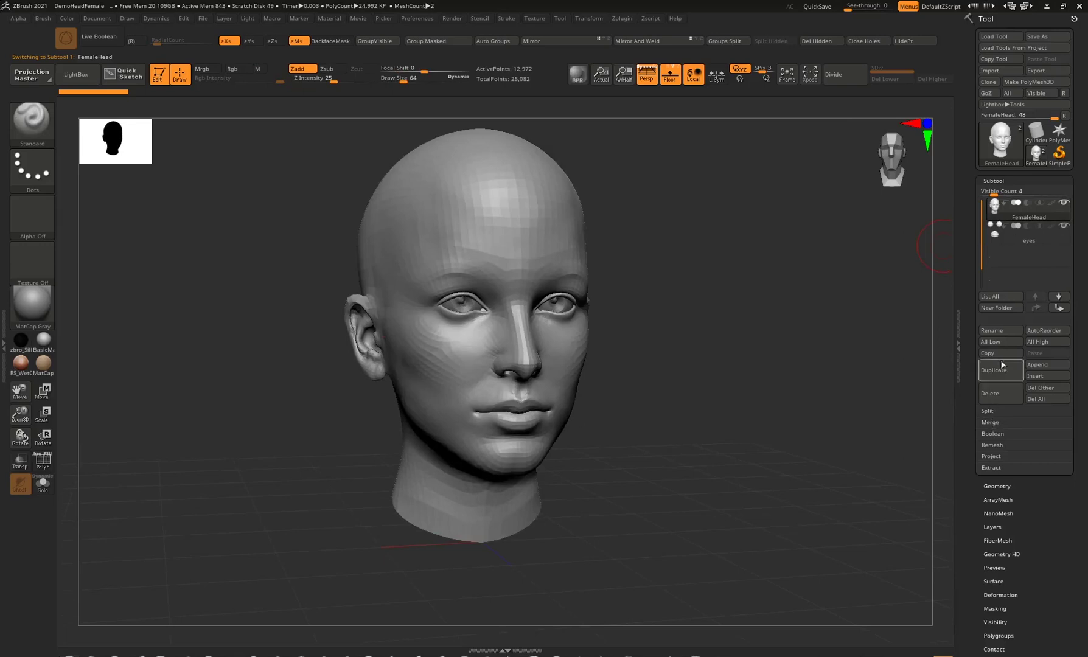
{"action": "left_click", "coordinate": [991, 422]}
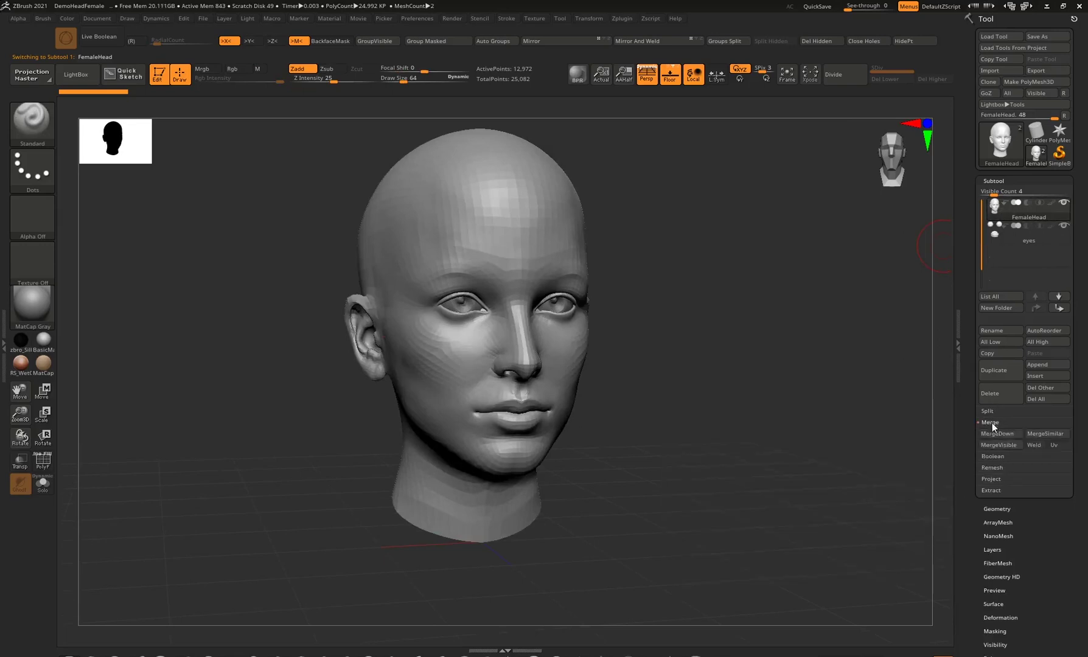
{"action": "left_click", "coordinate": [994, 433]}
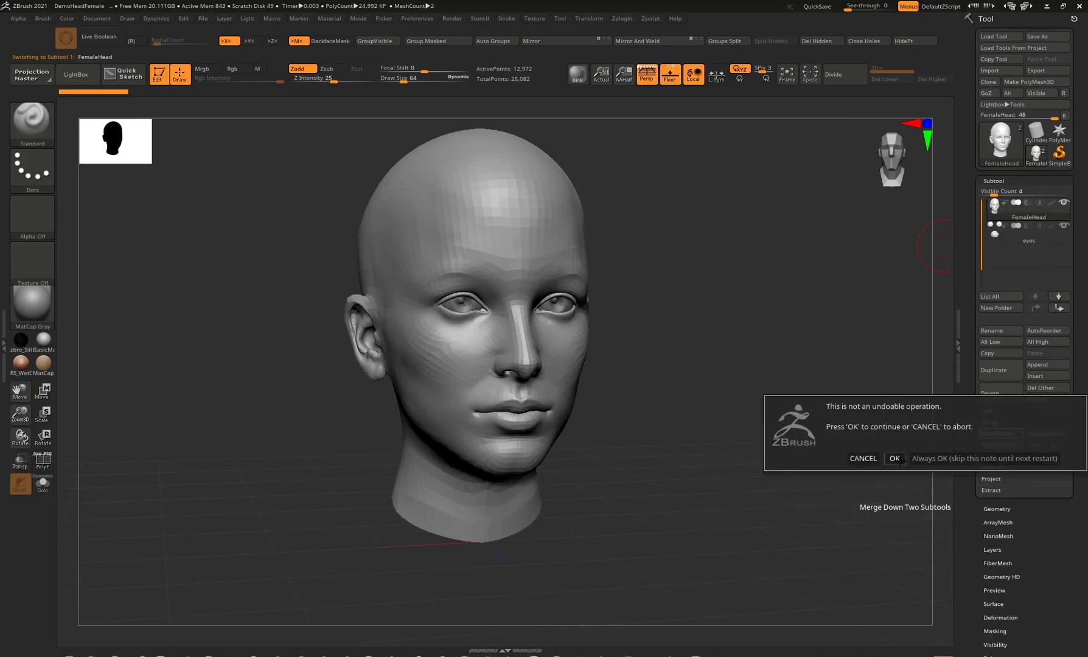
{"action": "left_click", "coordinate": [896, 459]}
Export the merged head from a front view as FemaleHead.obj in OBJ format to the Desktop, replacing the existing file
{"action": "left_click_drag", "start_coordinate": [649, 228], "coordinate": [649, 249], "text": "shift"}
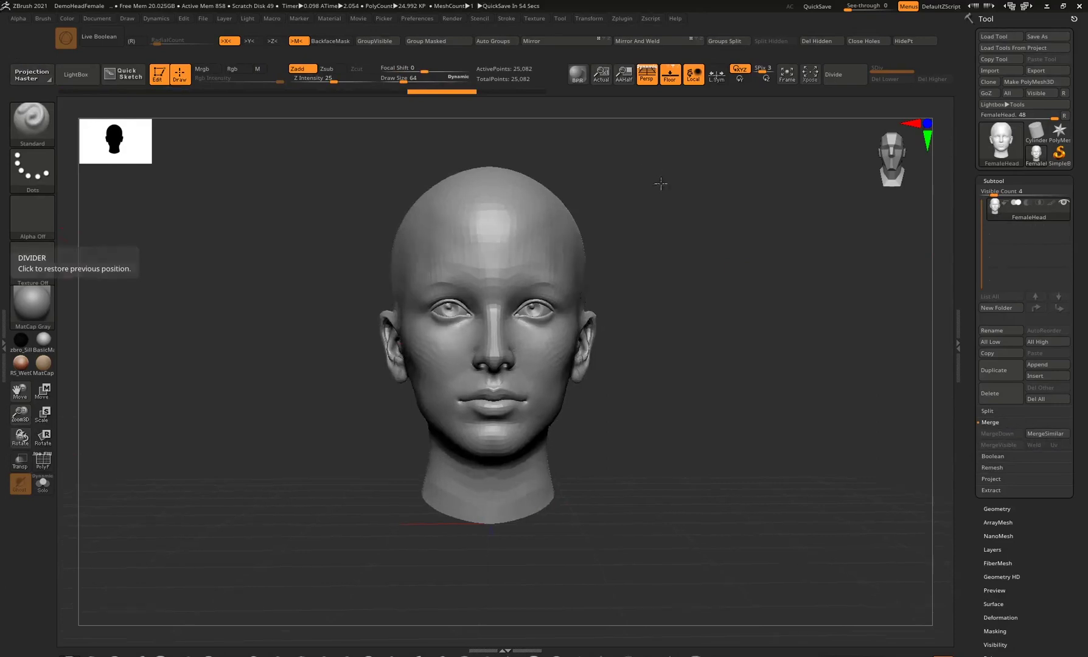
{"action": "left_click_drag", "start_coordinate": [658, 182], "coordinate": [609, 219]}
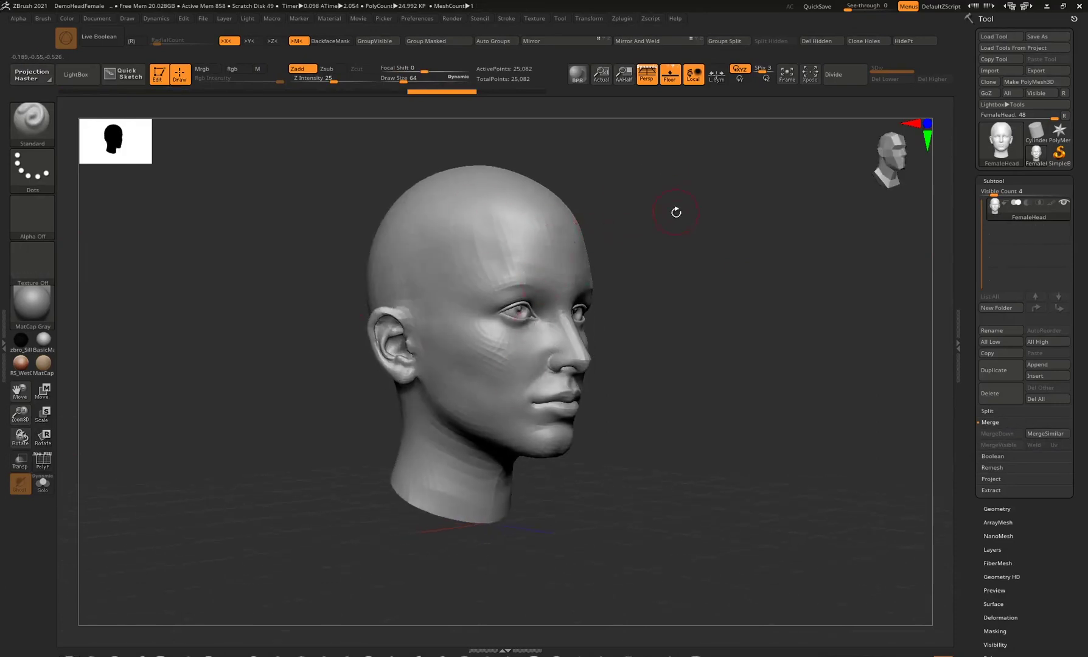
{"action": "left_click_drag", "start_coordinate": [676, 211], "coordinate": [669, 208], "text": "shift"}
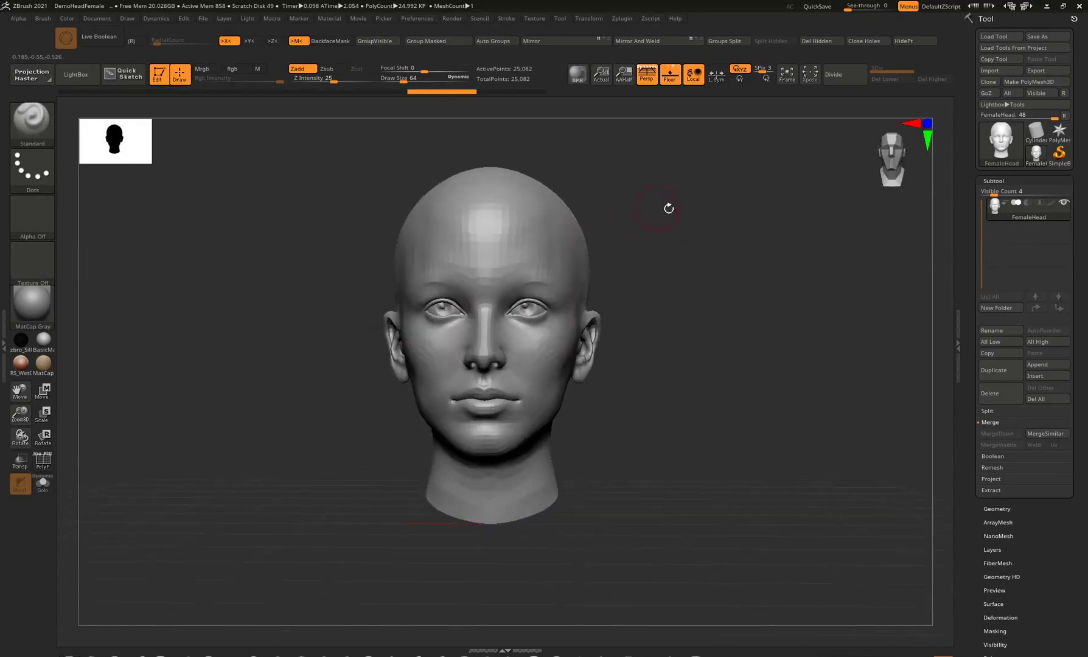
{"action": "left_click", "coordinate": [1039, 76]}
{"action": "left_click", "coordinate": [607, 367]}
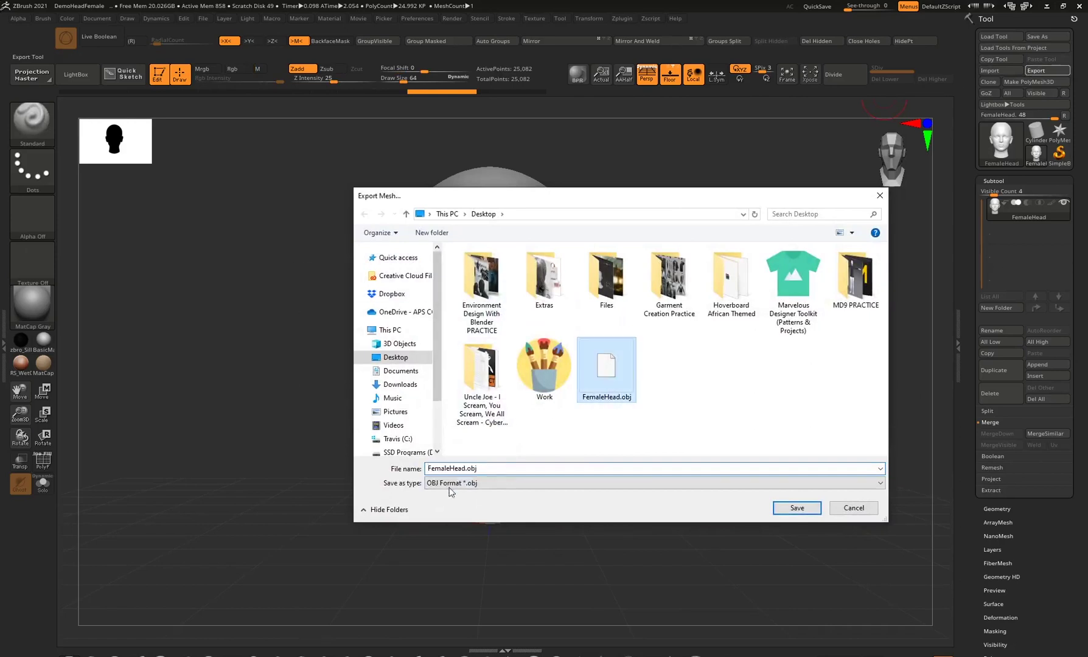
{"action": "left_click", "coordinate": [798, 508]}
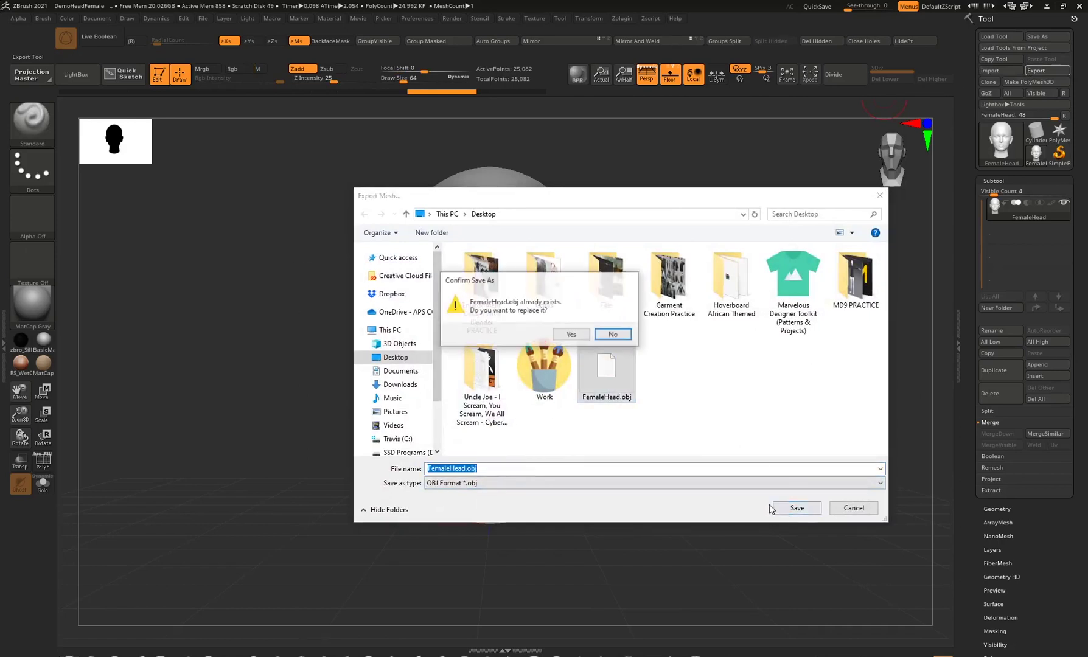
{"action": "left_click", "coordinate": [565, 339]}
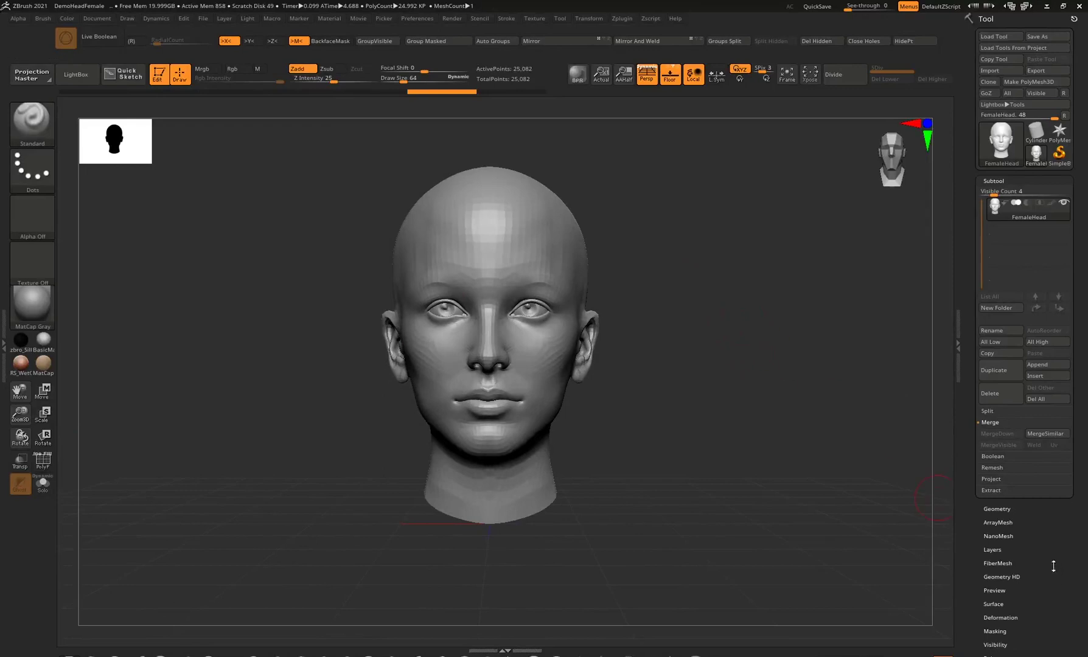
Turn on Record Deformation Animation in the tool's Layers settings for the merged head
{"action": "scroll", "coordinate": [1054, 566], "scroll_direction": "down", "scroll_amount": 1}
{"action": "scroll", "coordinate": [1041, 475], "scroll_direction": "down", "scroll_amount": 1}
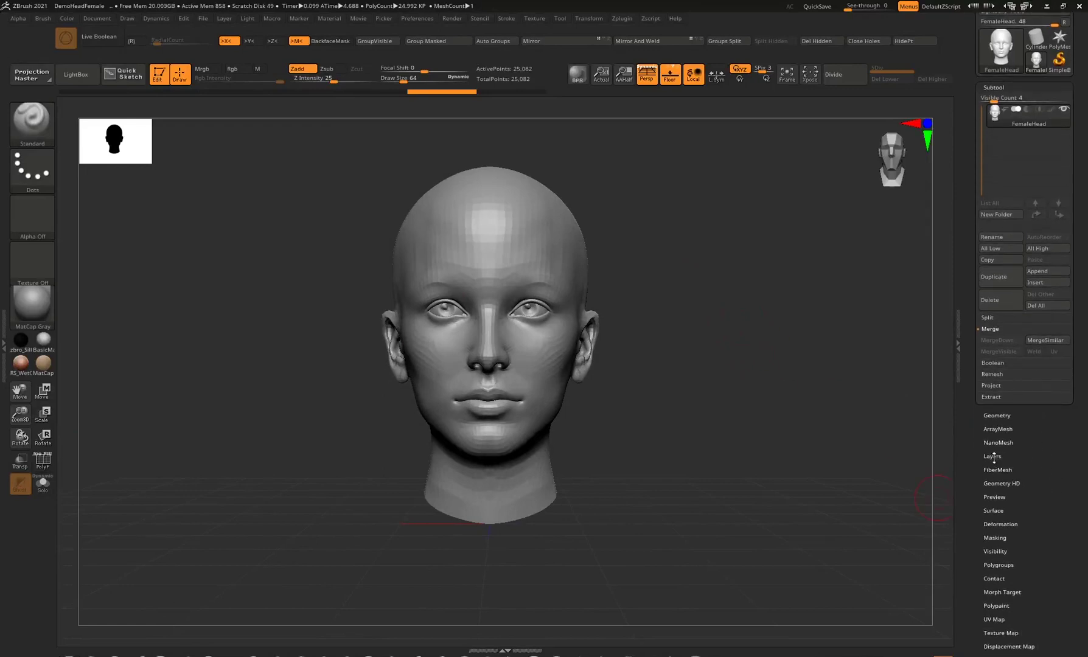
{"action": "left_click", "coordinate": [995, 456]}
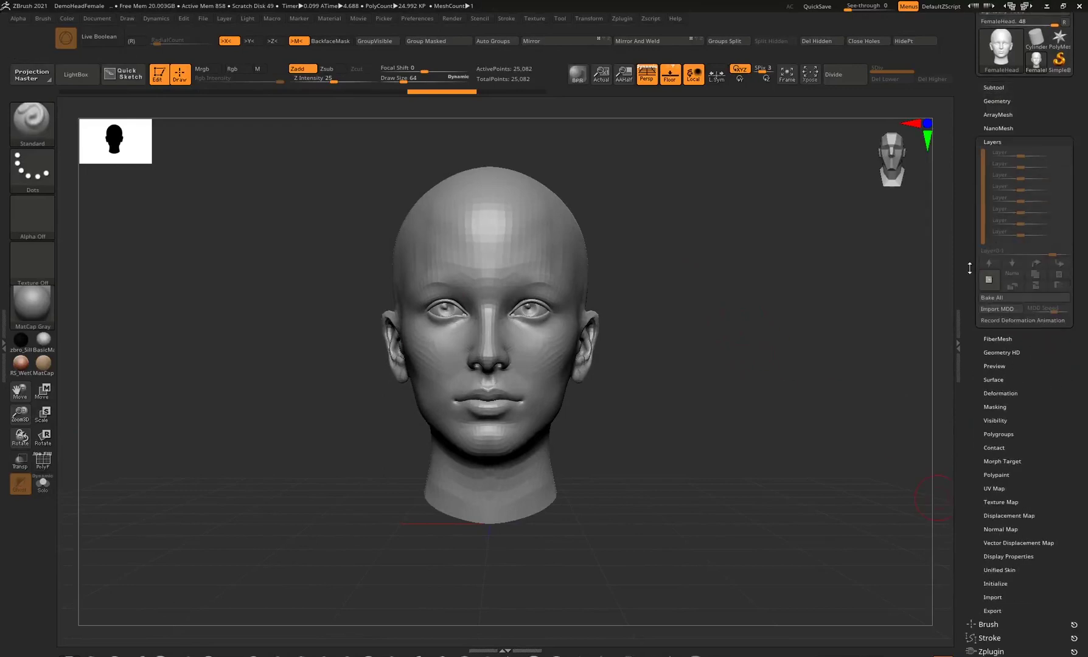
{"action": "left_click", "coordinate": [1002, 319]}
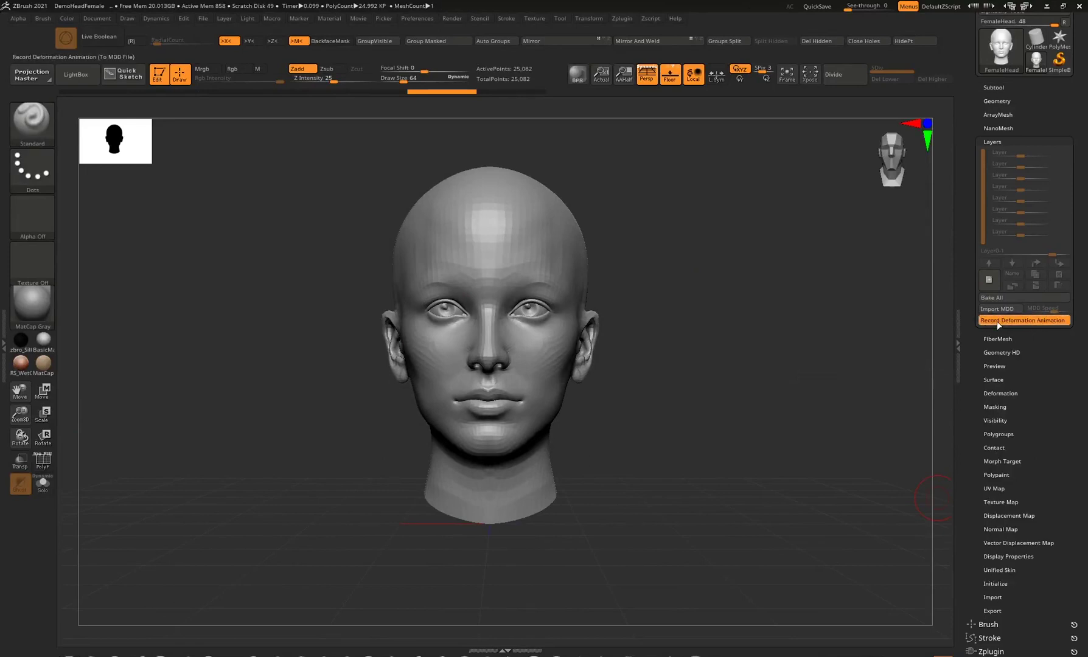
Run the dynamics simulation with gravity and floor collision on the head, and stop it once the head has collapsed onto the floor
{"action": "left_click", "coordinate": [154, 17]}
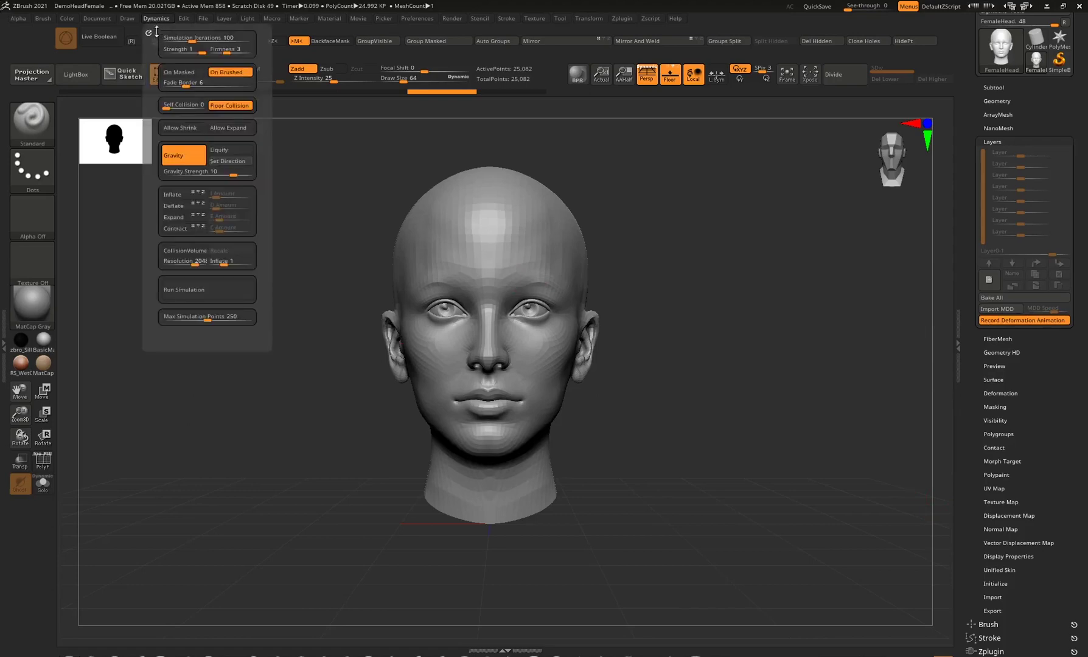
{"action": "left_click", "coordinate": [182, 291]}
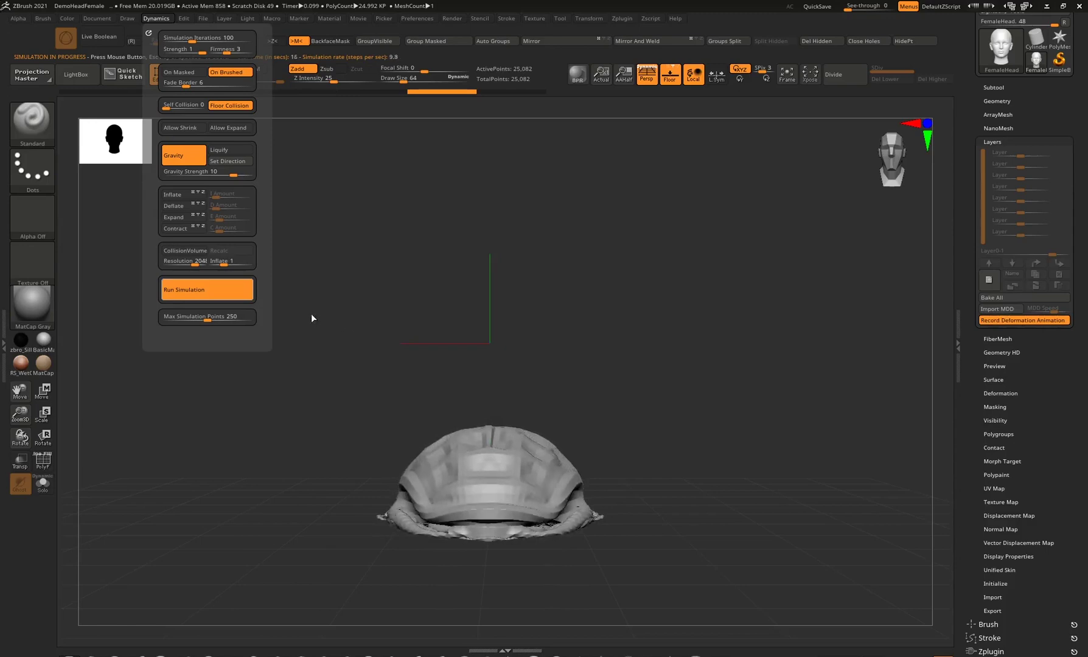
{"action": "left_click", "coordinate": [185, 291]}
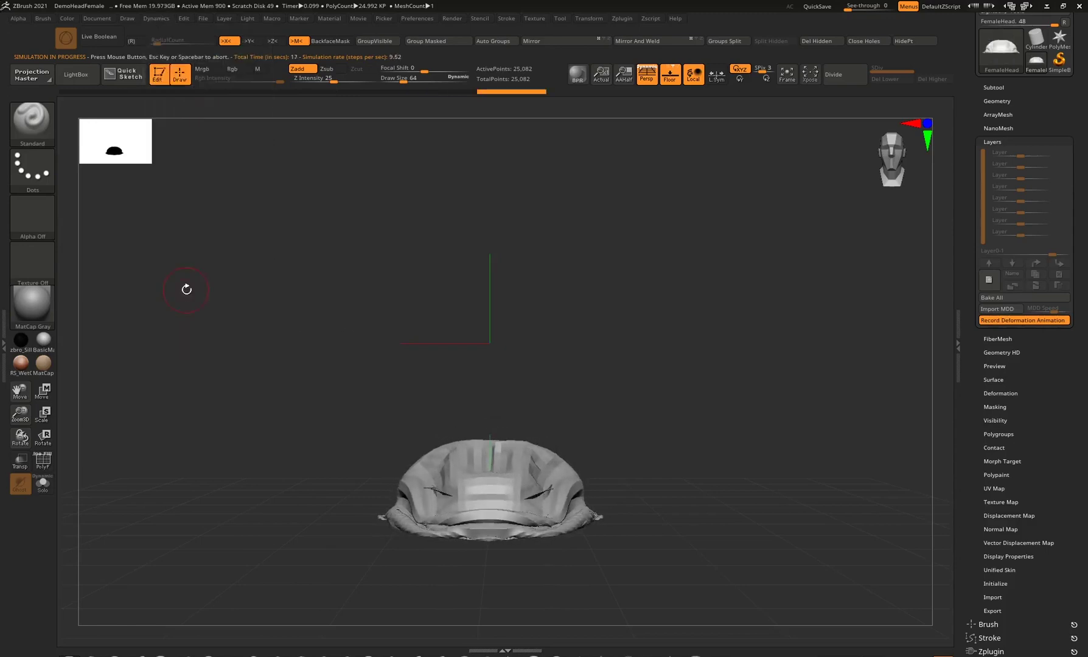
End the deformation recording and save it to the Desktop as Animation.mdd, replacing the existing file
{"action": "left_click", "coordinate": [998, 321]}
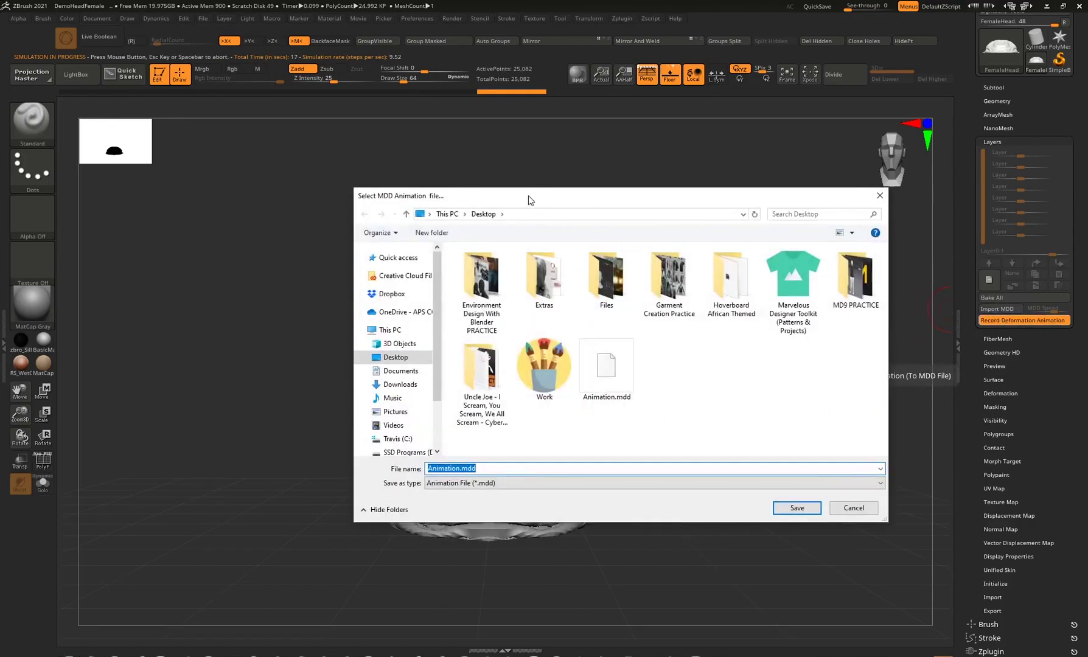
{"action": "left_click_drag", "start_coordinate": [529, 196], "coordinate": [519, 193]}
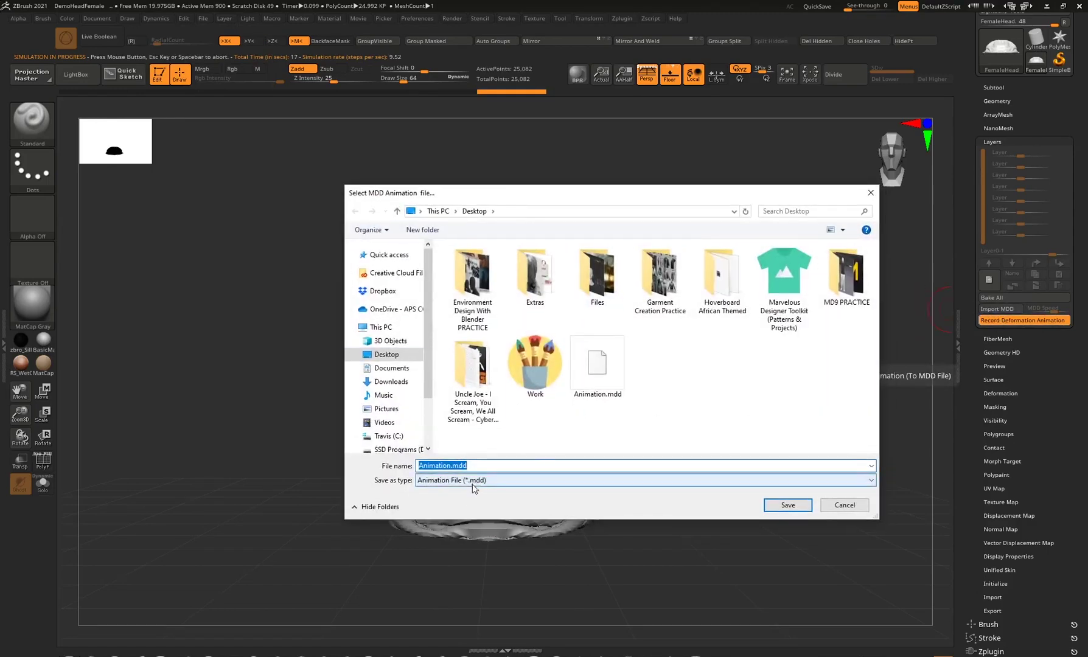
{"action": "left_click", "coordinate": [618, 396]}
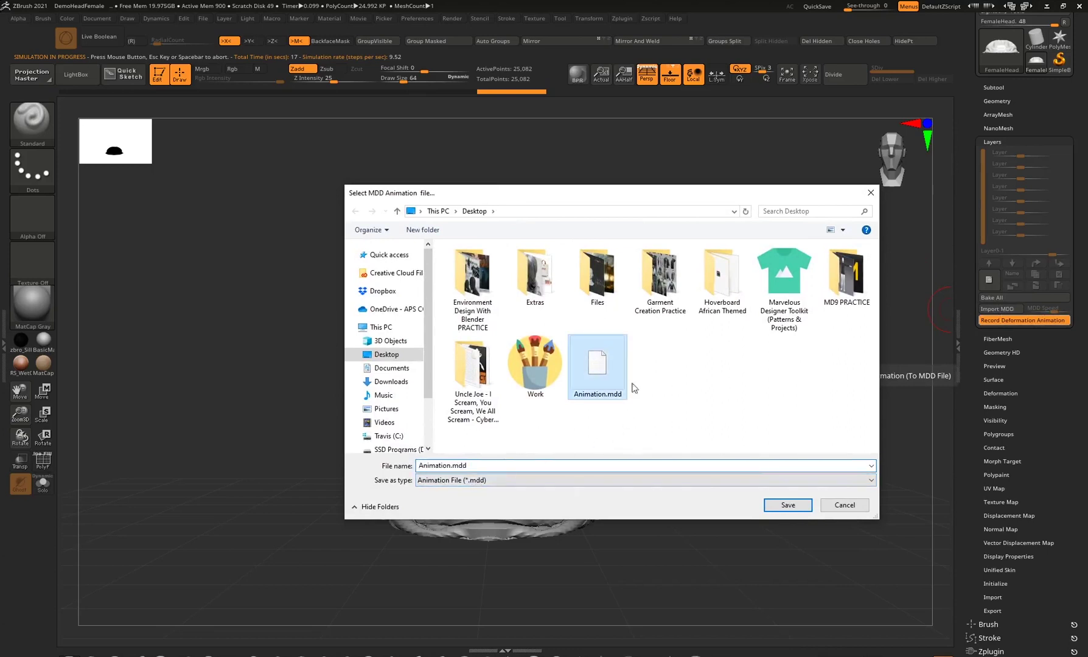
{"action": "left_click", "coordinate": [788, 505]}
{"action": "left_click", "coordinate": [582, 336]}
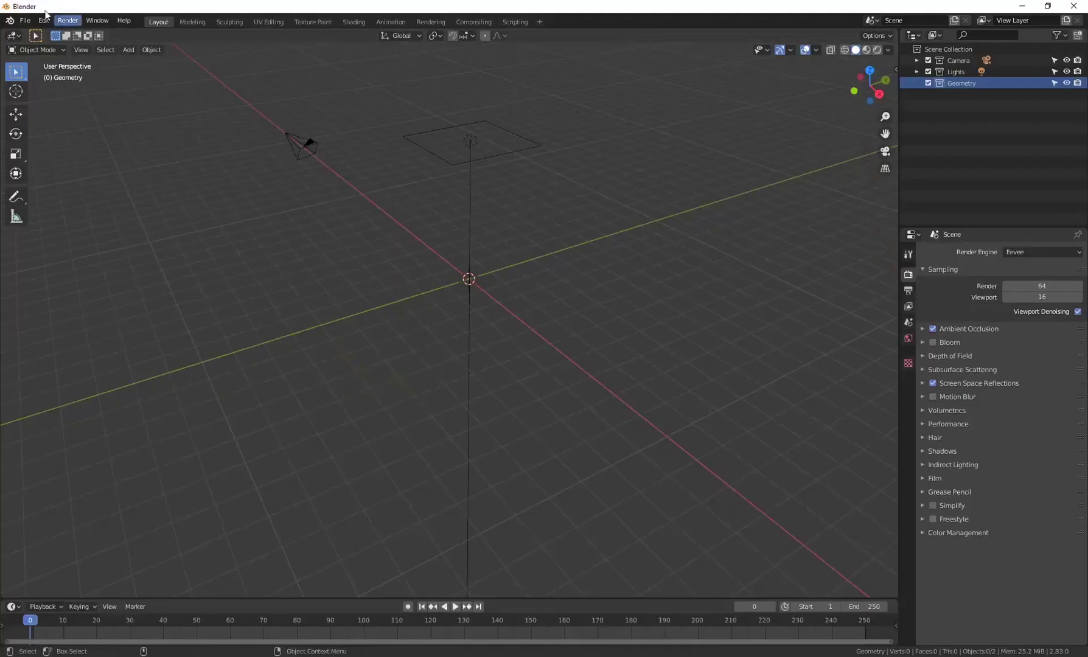
Switch to Blender and import FemaleHead.obj from the Desktop as Wavefront OBJ with the Keep Vert Order geometry option
{"action": "left_click", "coordinate": [26, 21]}
{"action": "mouse_move", "coordinate": [94, 174]}
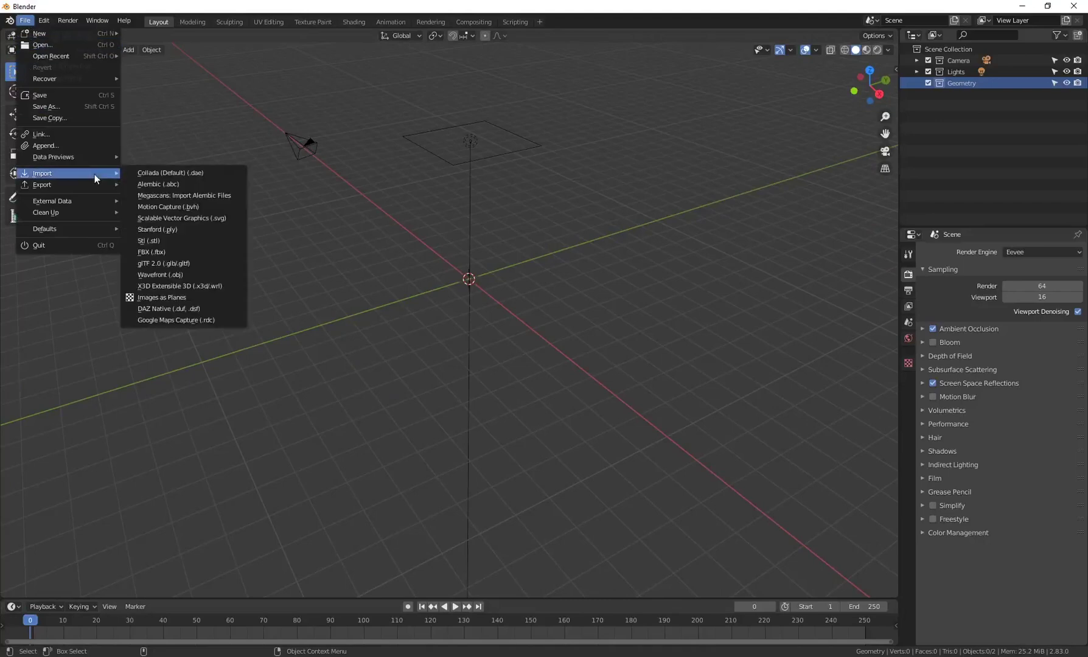
{"action": "left_click", "coordinate": [171, 280]}
{"action": "left_click", "coordinate": [287, 315]}
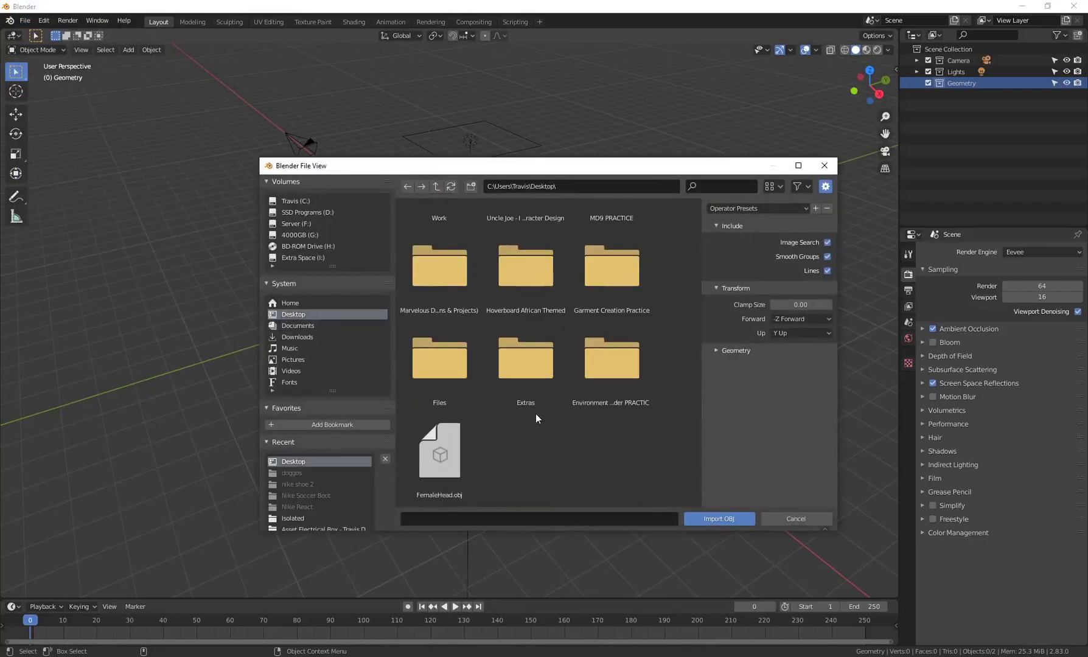
{"action": "left_click", "coordinate": [449, 458]}
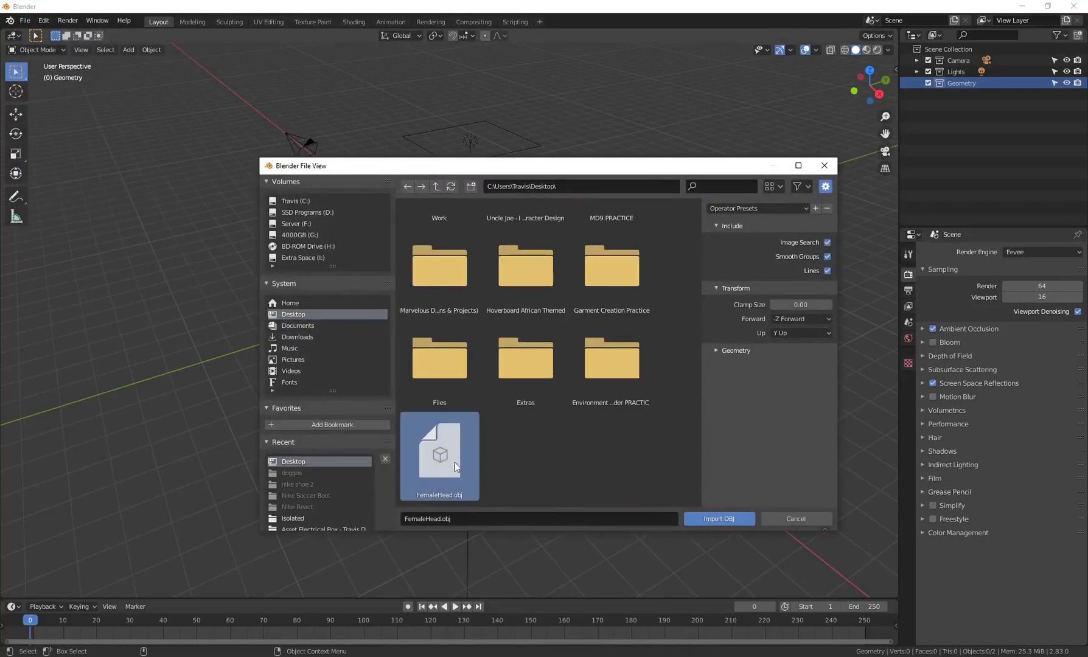
{"action": "left_click", "coordinate": [717, 351]}
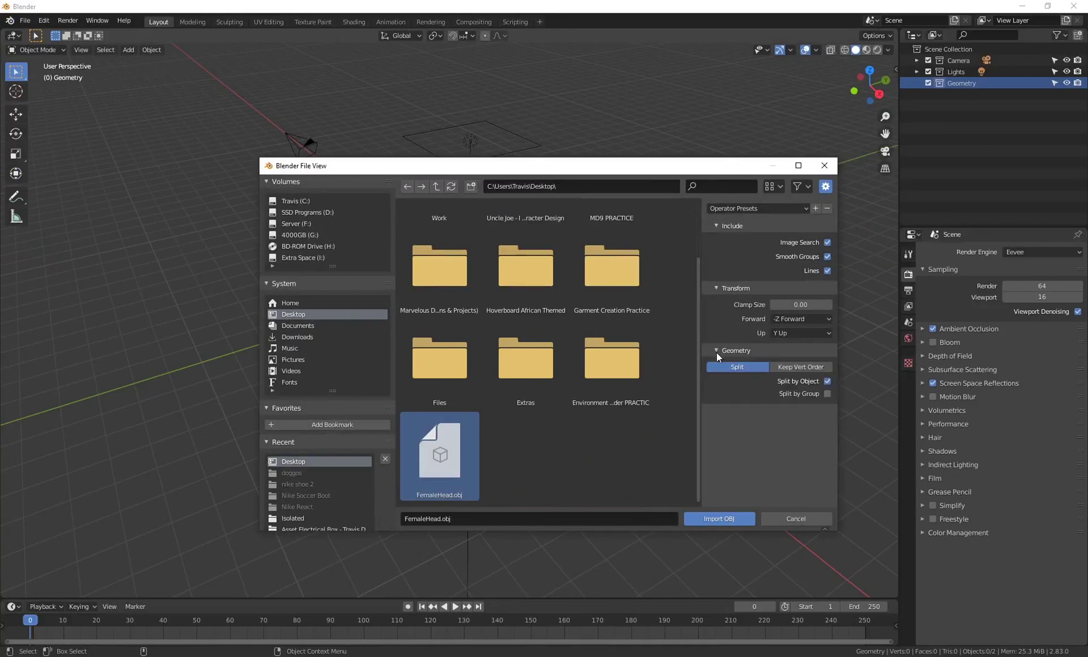
{"action": "left_click", "coordinate": [793, 367]}
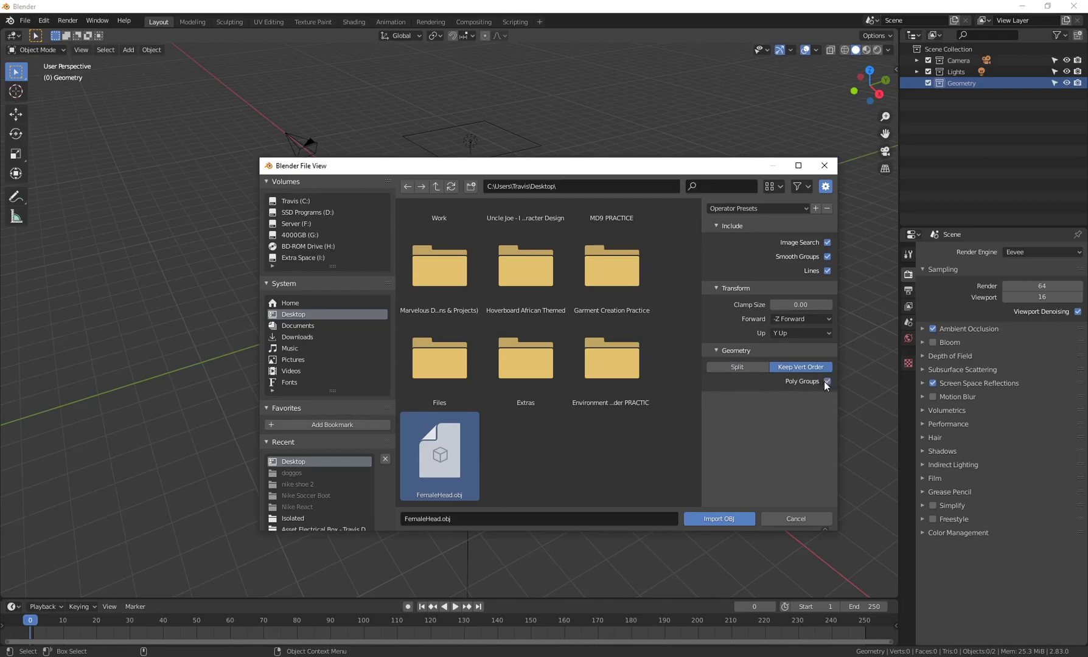
{"action": "left_click", "coordinate": [712, 517]}
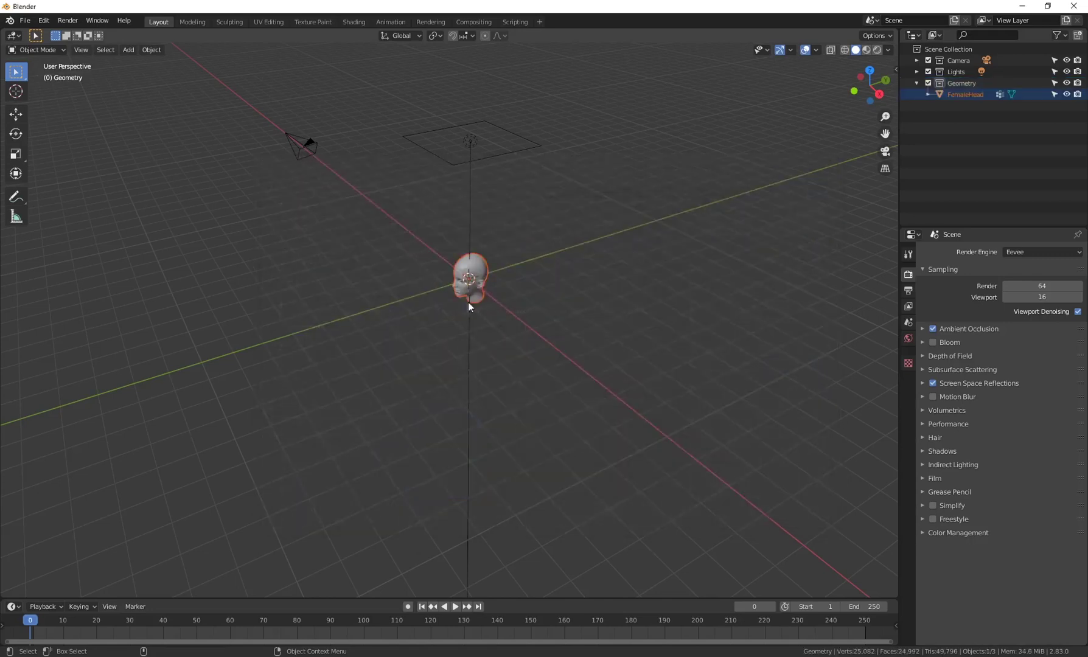
Select the imported FemaleHead object and add a Mesh Cache modifier to it
{"action": "scroll", "coordinate": [467, 272], "scroll_direction": "up", "scroll_amount": 8}
{"action": "middle_click_drag", "start_coordinate": [443, 267], "coordinate": [473, 276]}
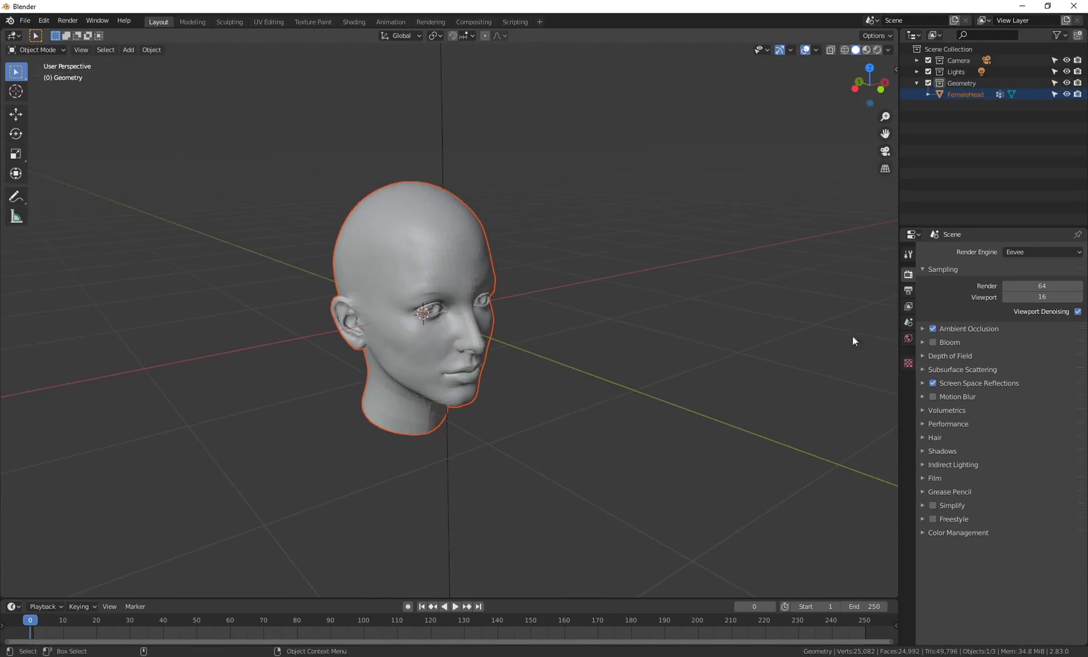
{"action": "left_click", "coordinate": [426, 236]}
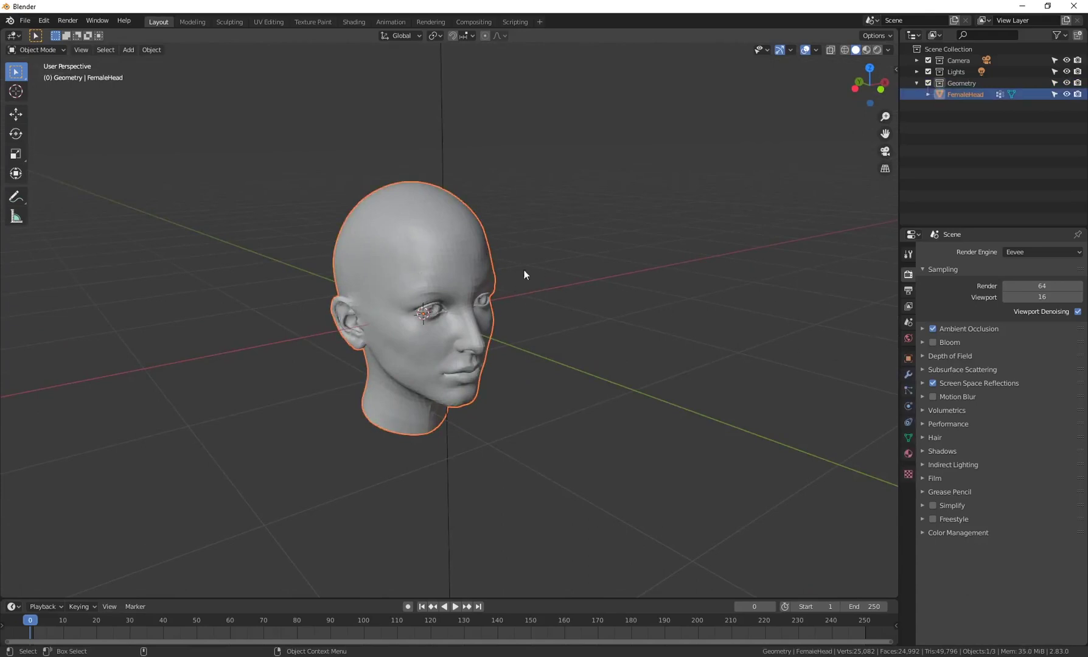
{"action": "left_click", "coordinate": [909, 375]}
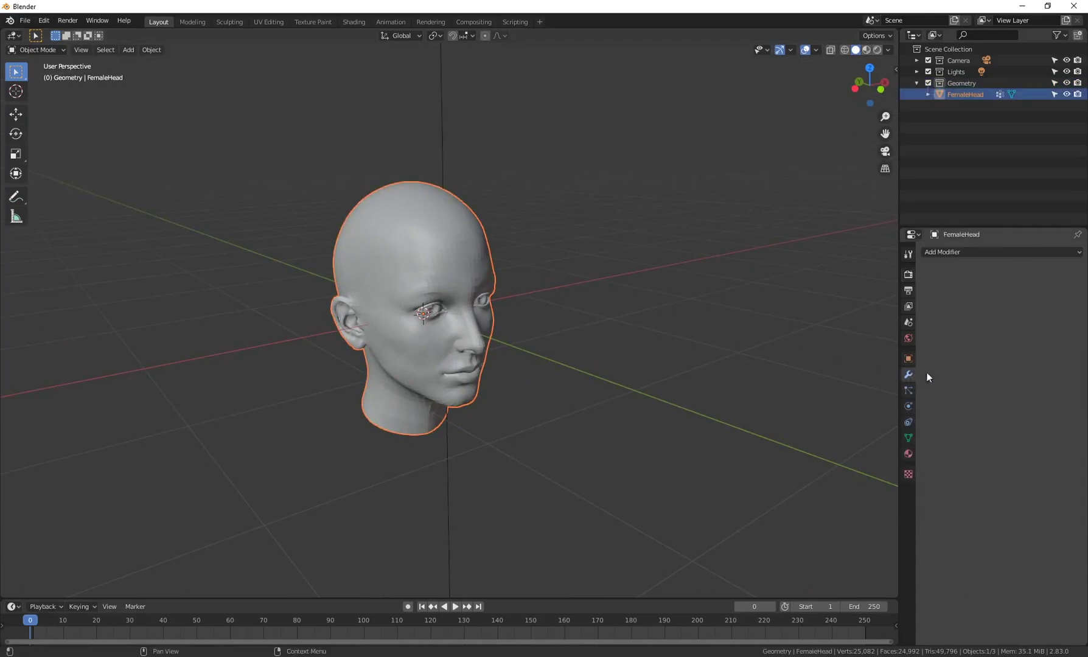
{"action": "left_click", "coordinate": [950, 255]}
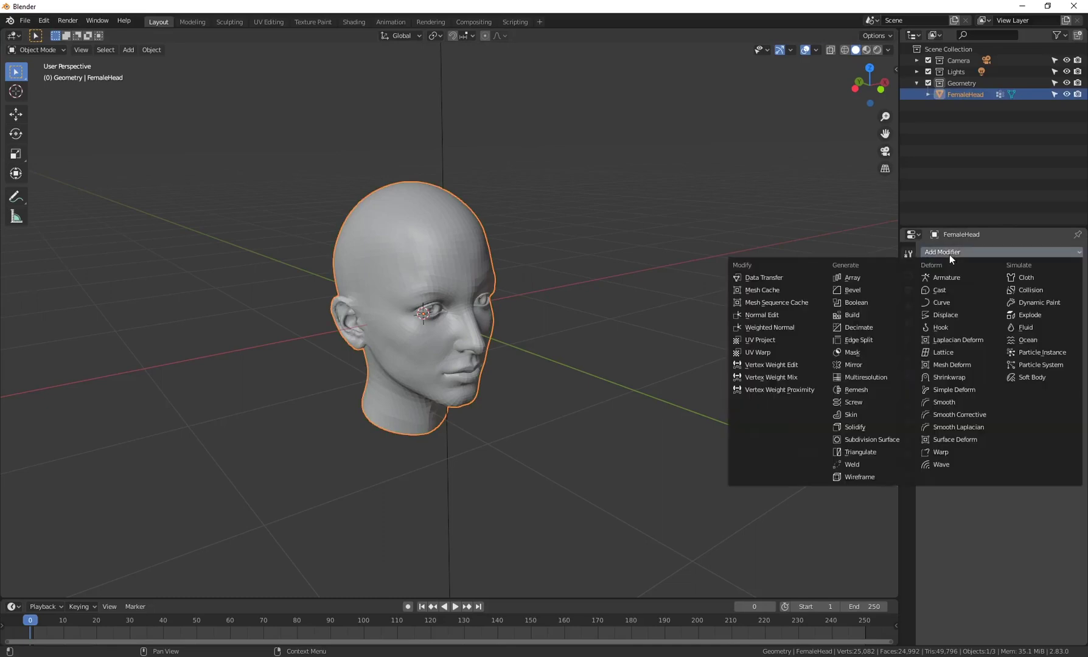
{"action": "left_click", "coordinate": [768, 290]}
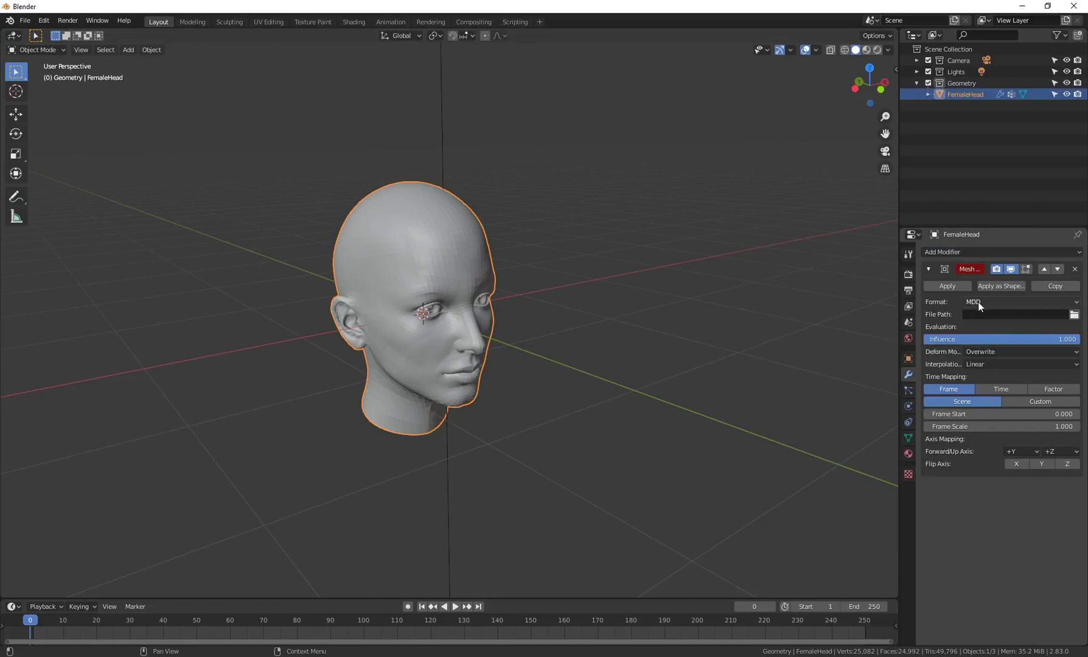
Load Animation.mdd from the Desktop as the Mesh Cache modifier's source file, keeping the MDD format
{"action": "left_click", "coordinate": [1074, 314]}
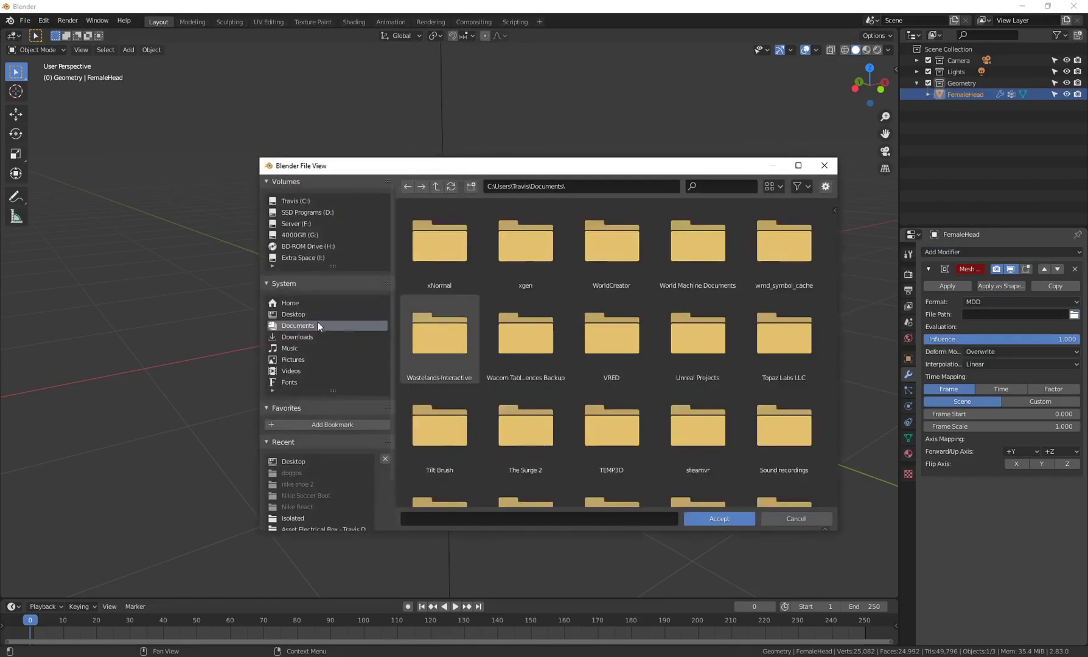
{"action": "left_click", "coordinate": [304, 314]}
{"action": "left_click", "coordinate": [698, 469]}
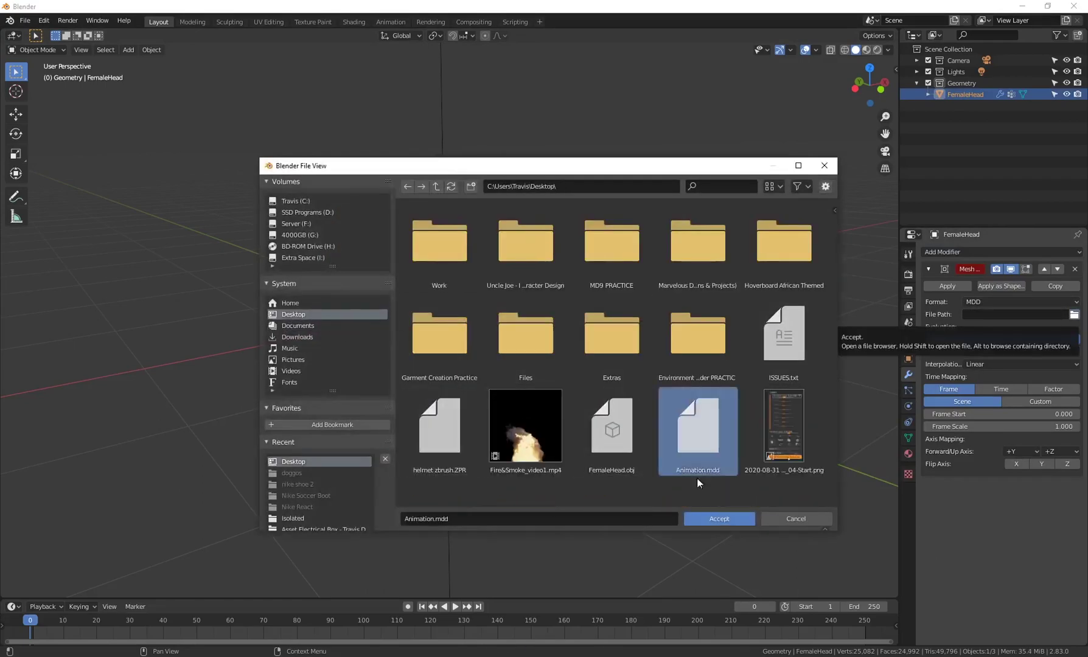
{"action": "left_click", "coordinate": [721, 520]}
Play the head's cached deformation from frame 0 and return to the starting frame
{"action": "middle_click_drag", "start_coordinate": [322, 251], "coordinate": [427, 420]}
{"action": "mouse_move", "coordinate": [35, 623]}
{"action": "left_mouse_down"}
{"action": "mouse_move", "coordinate": [666, 624]}
{"action": "mouse_move", "coordinate": [21, 637]}
{"action": "mouse_move", "coordinate": [195, 627]}
{"action": "mouse_move", "coordinate": [614, 635]}
{"action": "mouse_move", "coordinate": [28, 624]}
{"action": "left_mouse_up"}
{"action": "middle_click_drag", "start_coordinate": [212, 509], "coordinate": [437, 589]}
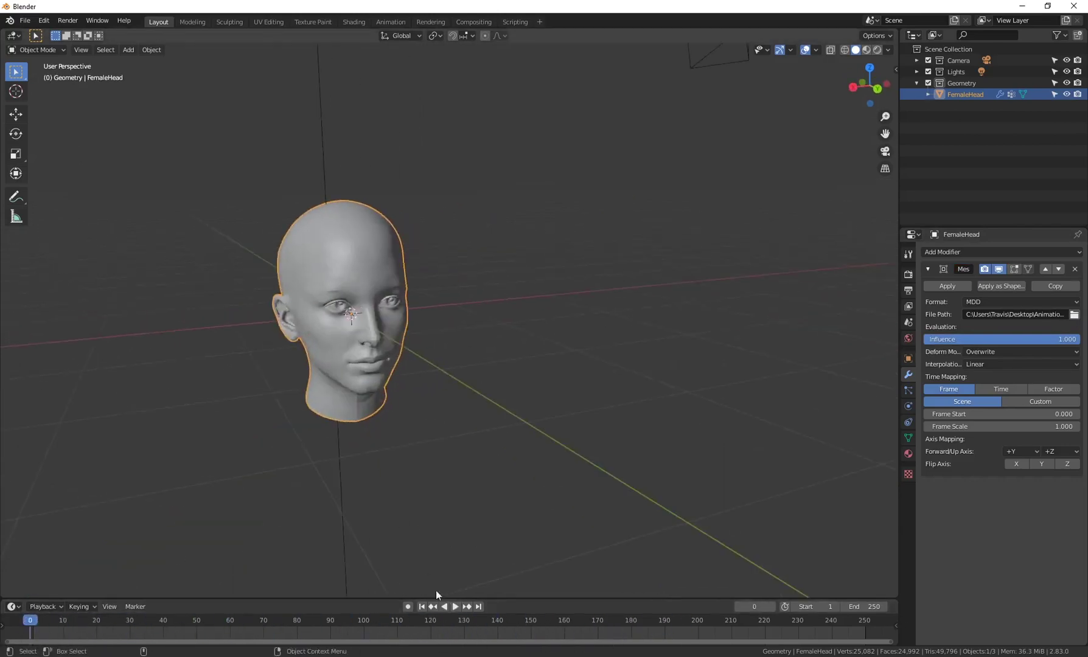
{"action": "left_click", "coordinate": [455, 607]}
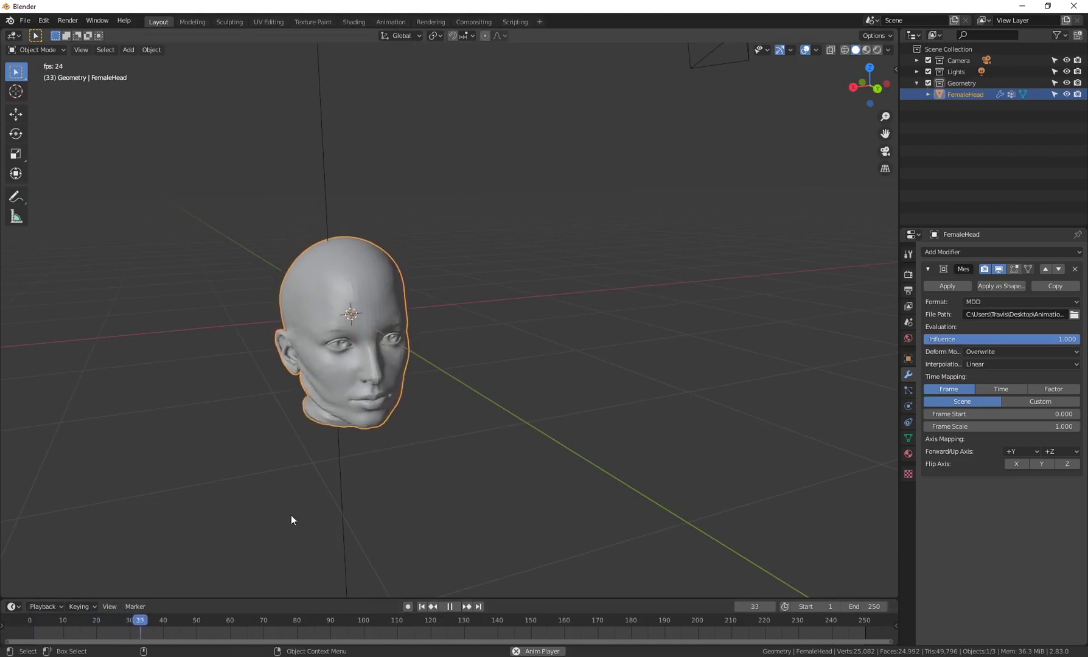
{"action": "left_click", "coordinate": [454, 607]}
{"action": "key", "text": "Escape"}
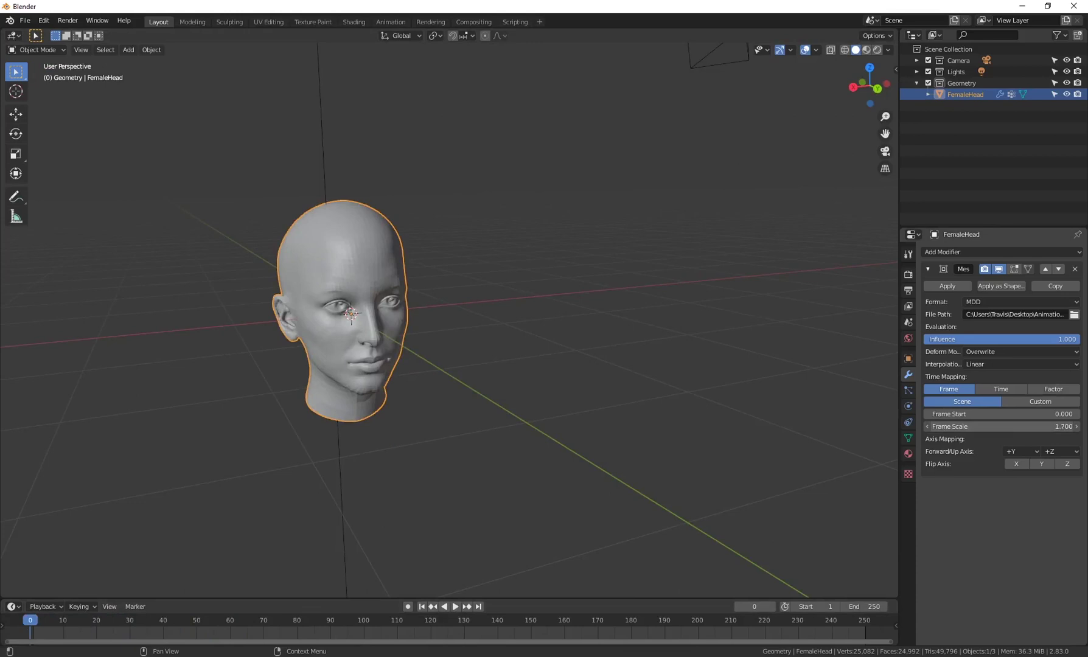
Set the Mesh Cache frame scale to 1.9, then replay and scrub through the head's collapse and return to frame 0
{"action": "mouse_move", "coordinate": [33, 620]}
{"action": "left_mouse_down"}
{"action": "mouse_move", "coordinate": [88, 620]}
{"action": "mouse_move", "coordinate": [51, 622]}
{"action": "left_mouse_up"}
{"action": "left_click", "coordinate": [454, 608]}
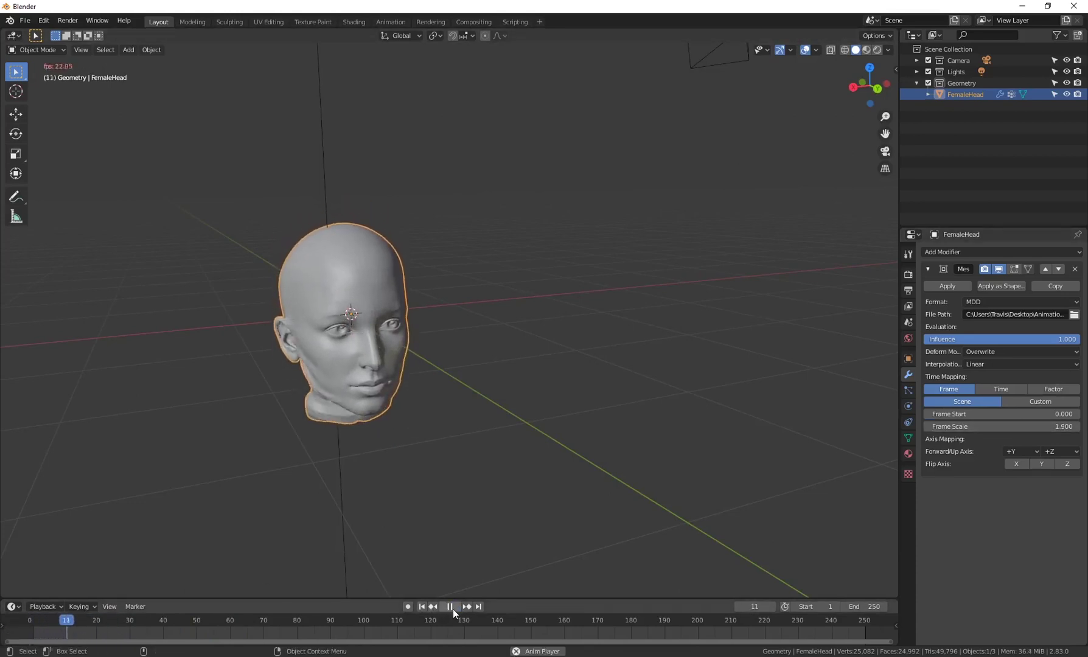
{"action": "left_click", "coordinate": [451, 608]}
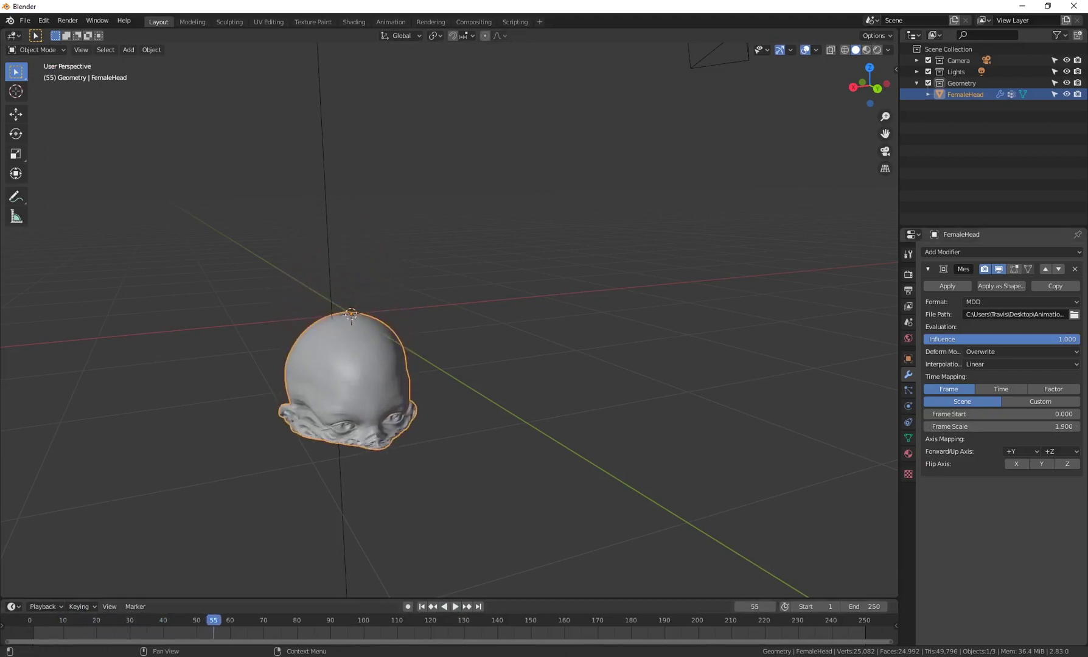
{"action": "left_click_drag", "start_coordinate": [213, 619], "coordinate": [853, 619]}
{"action": "key", "text": "space"}
{"action": "middle_click_drag", "start_coordinate": [543, 383], "coordinate": [450, 259]}
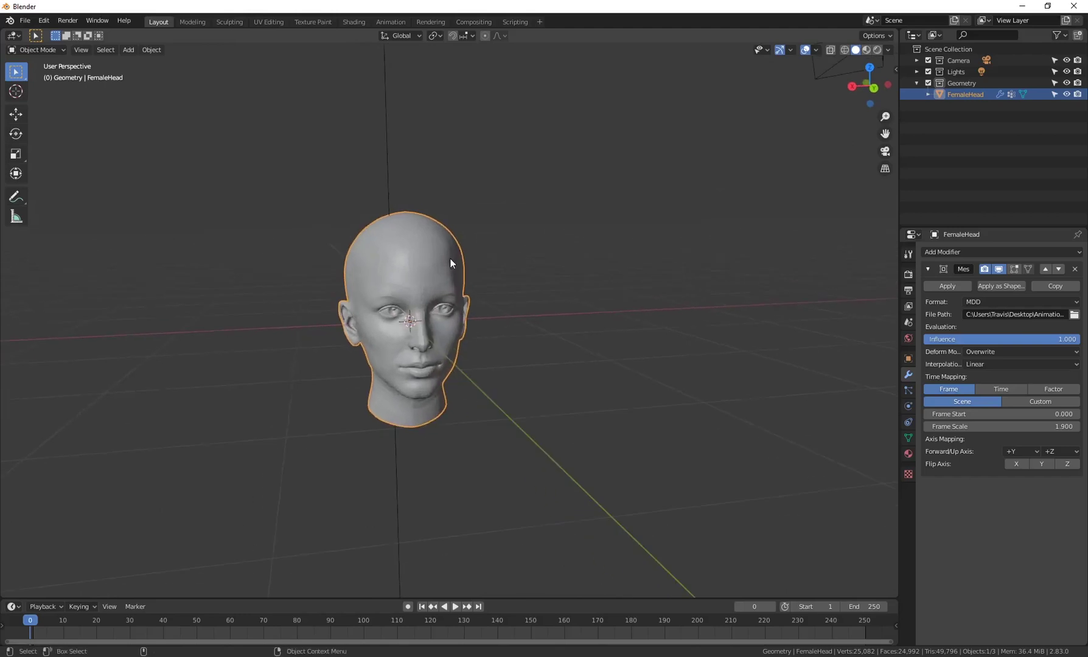
Raise the FemaleHead object along the Z axis so it floats above the grid floor
{"action": "key", "text": "g"}
{"action": "key", "text": "z"}
{"action": "left_click", "coordinate": [539, 255]}
{"action": "middle_click_drag", "start_coordinate": [529, 253], "coordinate": [548, 333], "text": "shift"}
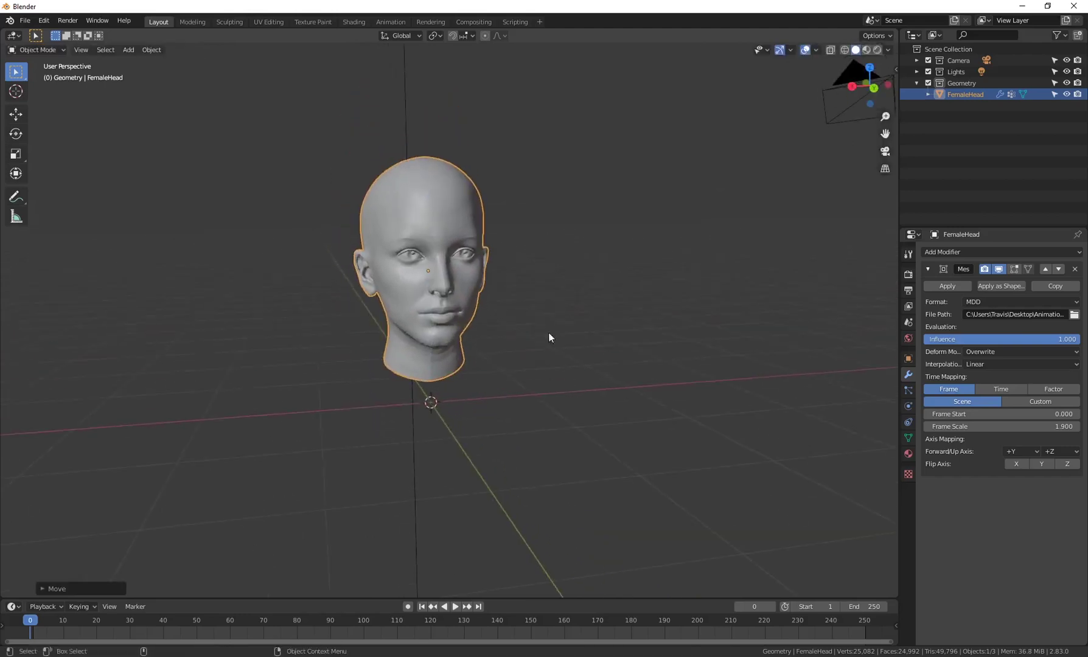
{"action": "mouse_move", "coordinate": [30, 621]}
{"action": "left_mouse_down"}
{"action": "mouse_move", "coordinate": [180, 620]}
{"action": "mouse_move", "coordinate": [29, 621]}
{"action": "left_mouse_up"}
{"action": "left_click", "coordinate": [328, 340]}
{"action": "left_click", "coordinate": [454, 222]}
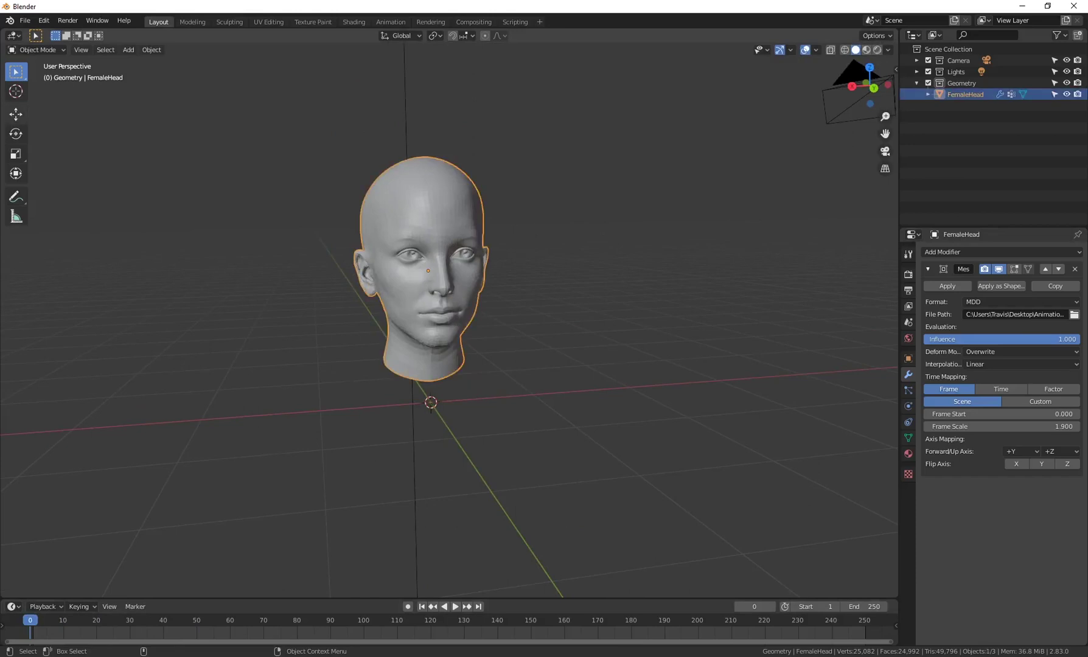
Lower the head slightly along Z with the Move tool, then play the deformation and return to frame 0
{"action": "left_click", "coordinate": [16, 113]}
{"action": "left_click_drag", "start_coordinate": [436, 232], "coordinate": [415, 234]}
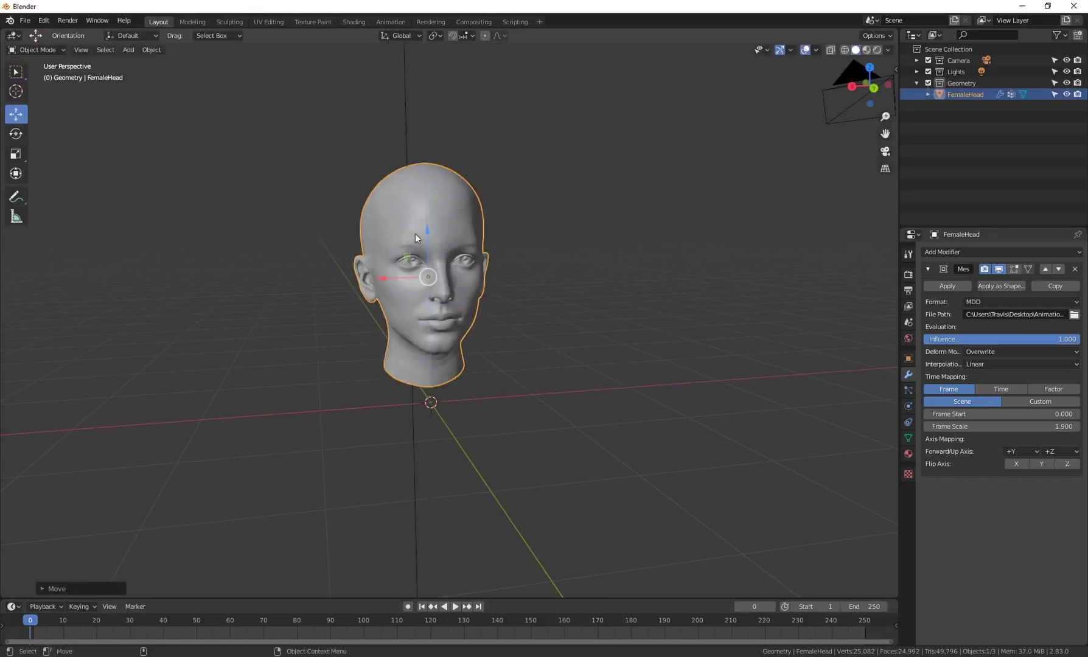
{"action": "key", "text": "space"}
{"action": "left_click_drag", "start_coordinate": [280, 651], "coordinate": [18, 651]}
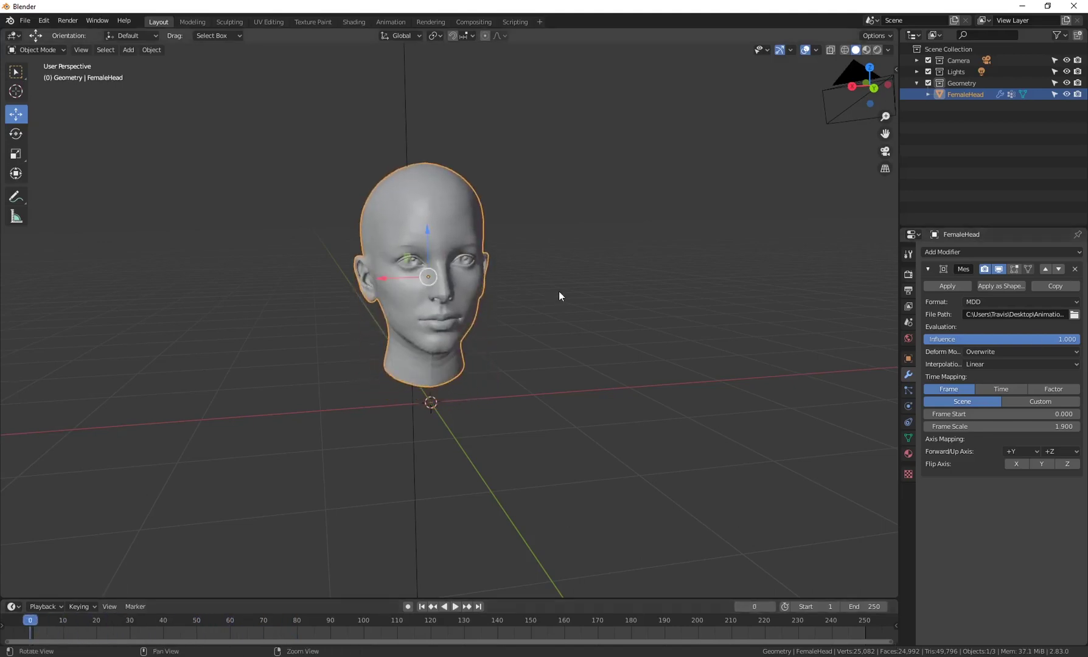
Examine the head from several angles and scrub its cached deformation, ending at frame 0
{"action": "left_click_drag", "start_coordinate": [559, 291], "coordinate": [625, 305], "text": "alt"}
{"action": "middle_click_drag", "start_coordinate": [625, 305], "coordinate": [551, 372], "text": "alt"}
{"action": "right_click_drag", "start_coordinate": [551, 373], "coordinate": [426, 293], "text": "alt"}
{"action": "middle_click_drag", "start_coordinate": [311, 226], "coordinate": [393, 240]}
{"action": "scroll", "coordinate": [409, 157], "scroll_direction": "down", "scroll_amount": 3}
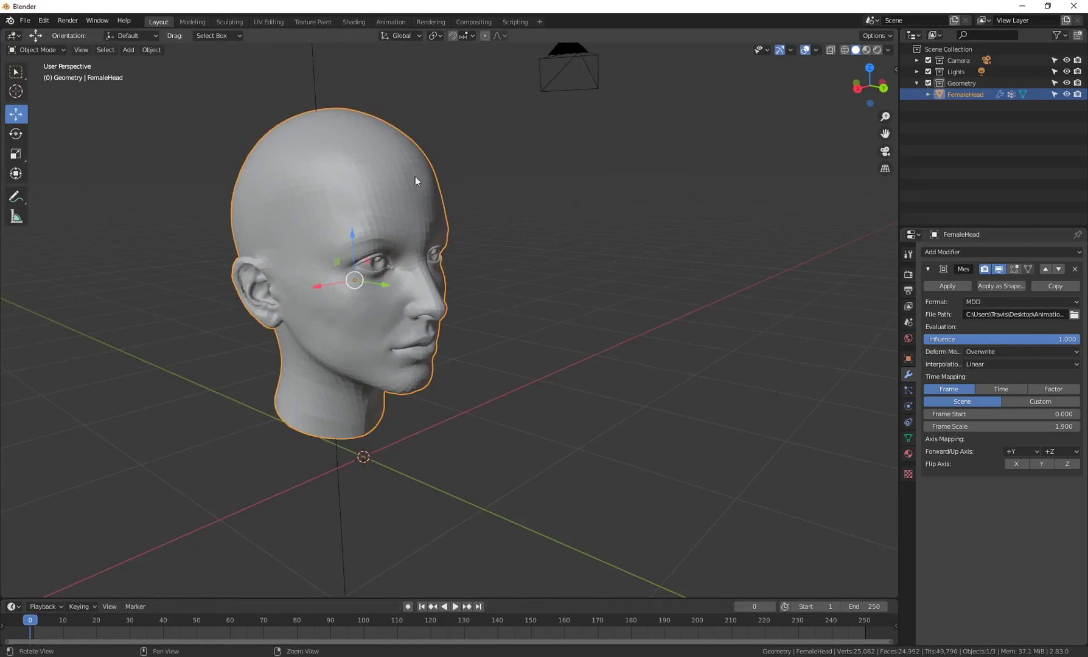
{"action": "middle_click_drag", "start_coordinate": [415, 180], "coordinate": [294, 189]}
{"action": "middle_click_drag", "start_coordinate": [486, 160], "coordinate": [446, 177]}
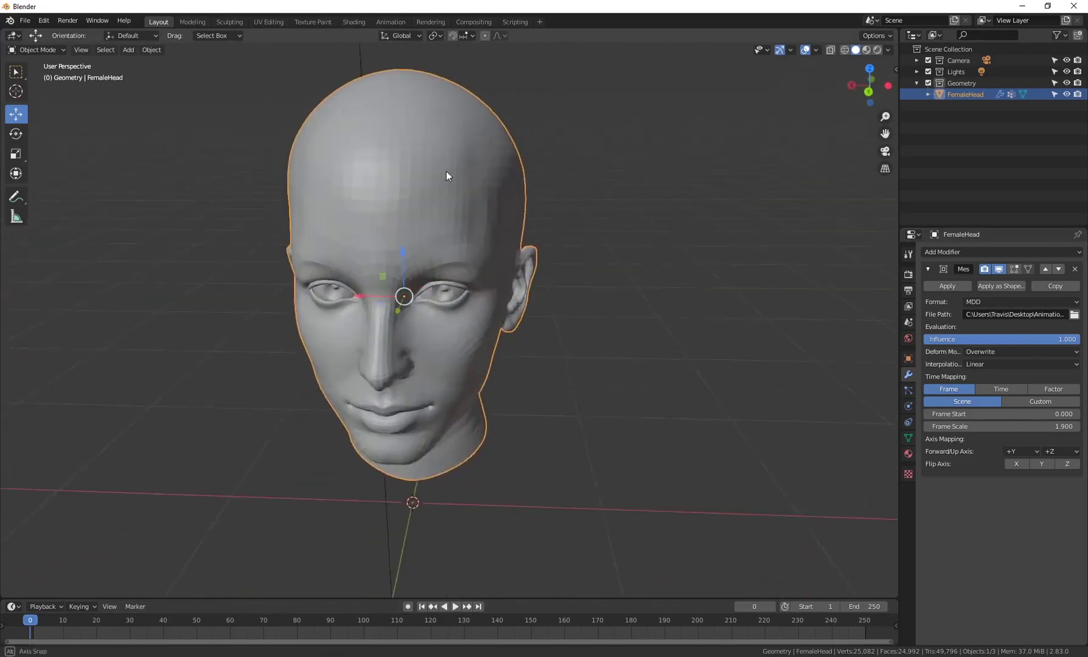
{"action": "scroll", "coordinate": [368, 205], "scroll_direction": "up", "scroll_amount": 3}
{"action": "scroll", "coordinate": [388, 193], "scroll_direction": "down", "scroll_amount": 2}
{"action": "middle_click_drag", "start_coordinate": [372, 208], "coordinate": [419, 201]}
{"action": "right_click", "coordinate": [419, 197]}
{"action": "middle_click_drag", "start_coordinate": [486, 257], "coordinate": [414, 217]}
{"action": "left_click_drag", "start_coordinate": [29, 622], "coordinate": [3, 633]}
{"action": "middle_click_drag", "start_coordinate": [554, 311], "coordinate": [453, 299]}
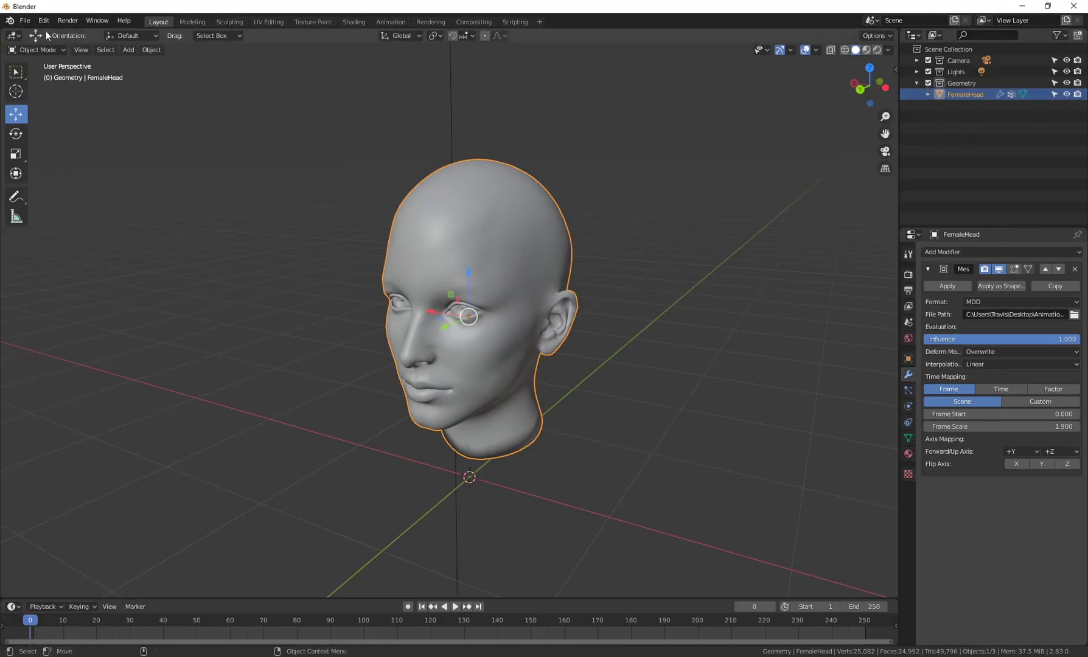
Export the scene to the Desktop as an Alembic file named femalefinal.abc
{"action": "left_click", "coordinate": [25, 20]}
{"action": "mouse_move", "coordinate": [74, 186]}
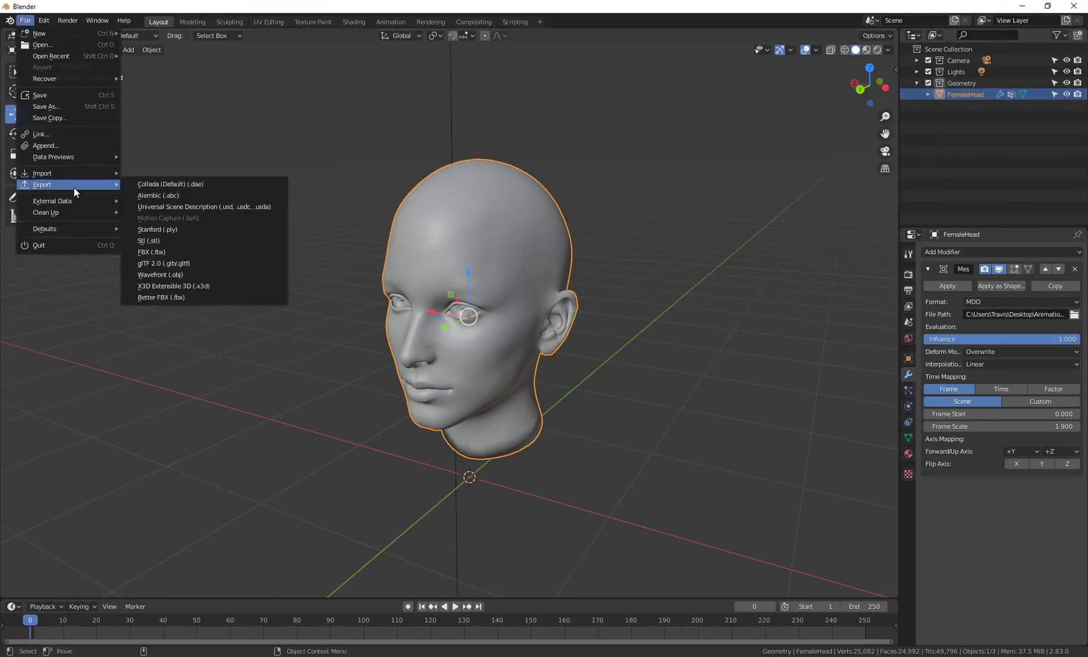
{"action": "left_click", "coordinate": [153, 196]}
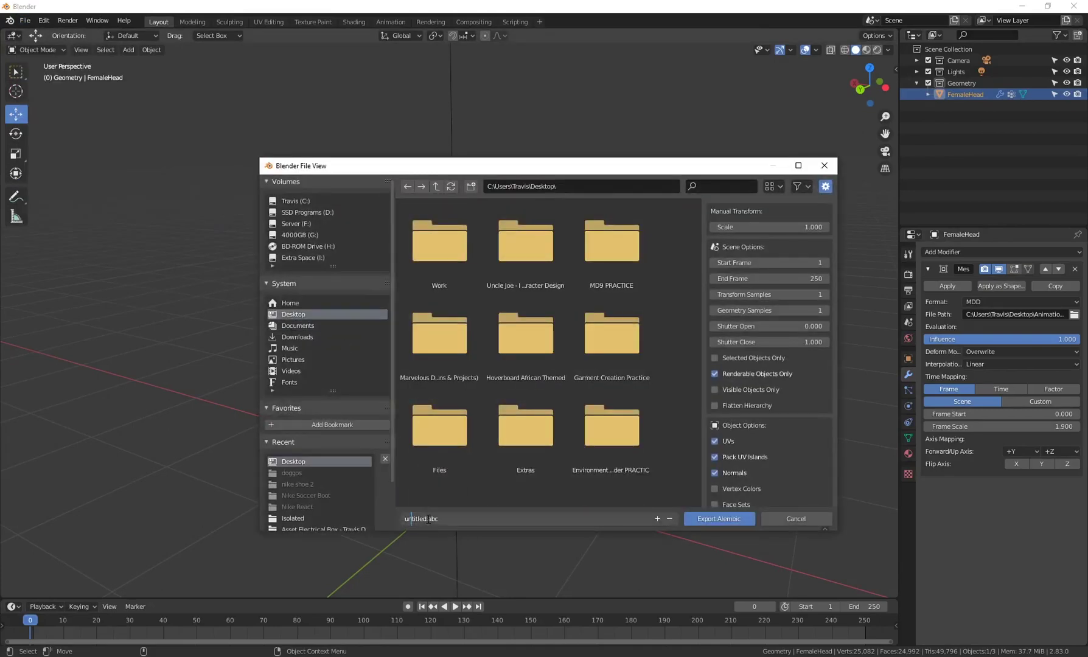
{"action": "type", "text": "femalefinal"}
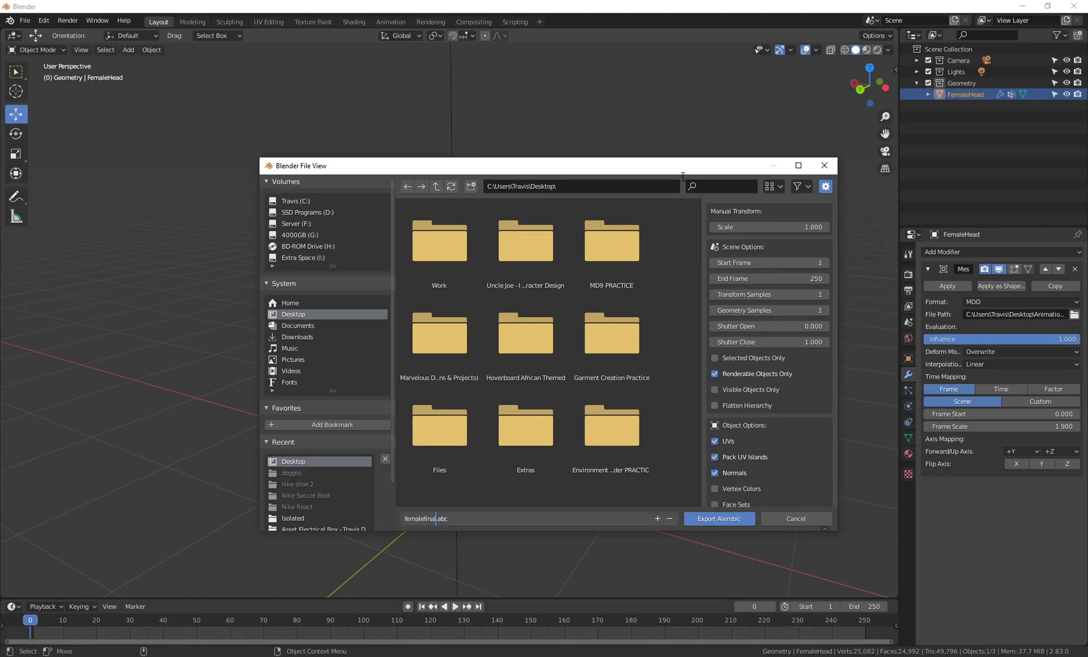
{"action": "left_click_drag", "start_coordinate": [683, 177], "coordinate": [642, 173]}
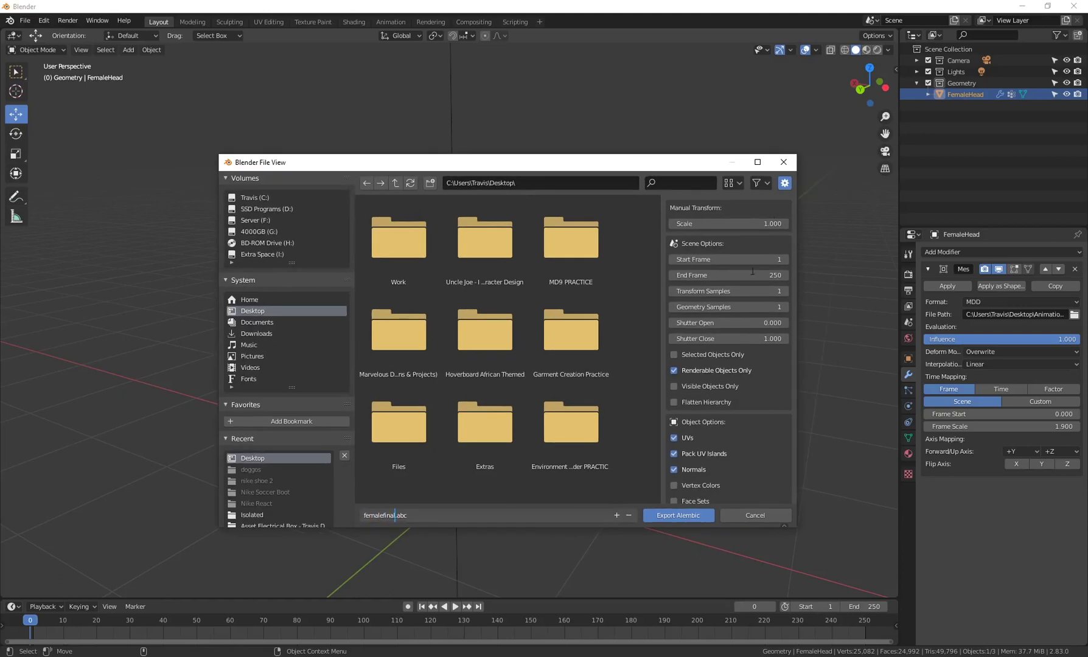
{"action": "left_click", "coordinate": [672, 517]}
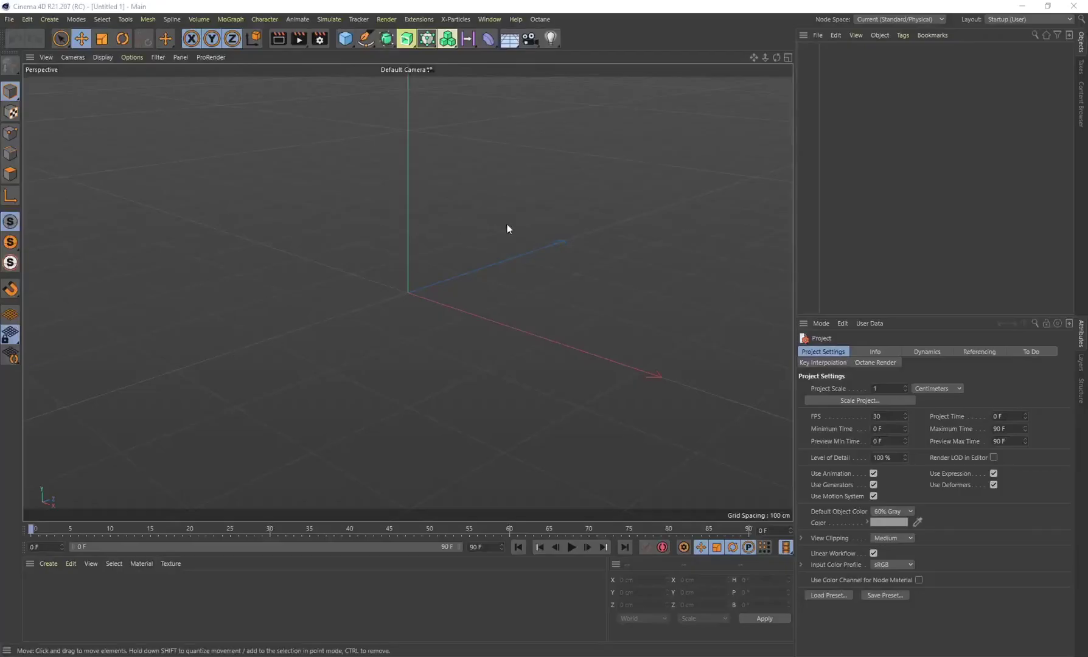
Switch to Cinema 4D and import femalefinal.abc from the Desktop, keeping the default Alembic settings
{"action": "left_click", "coordinate": [820, 37]}
{"action": "left_click", "coordinate": [832, 54]}
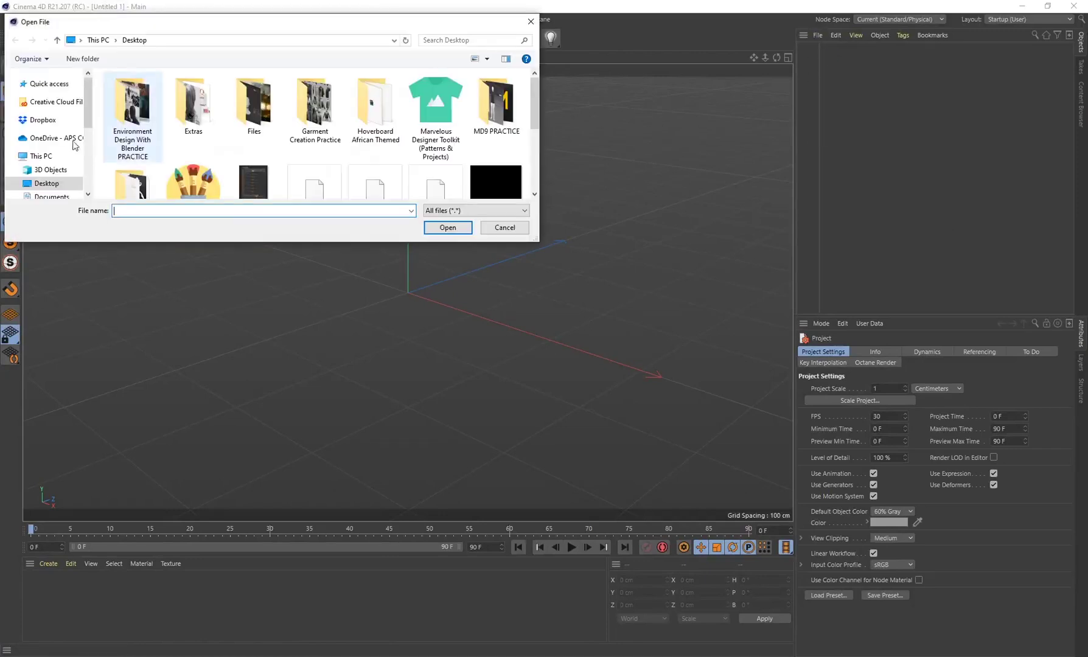
{"action": "scroll", "coordinate": [280, 179], "scroll_direction": "down", "scroll_amount": 3}
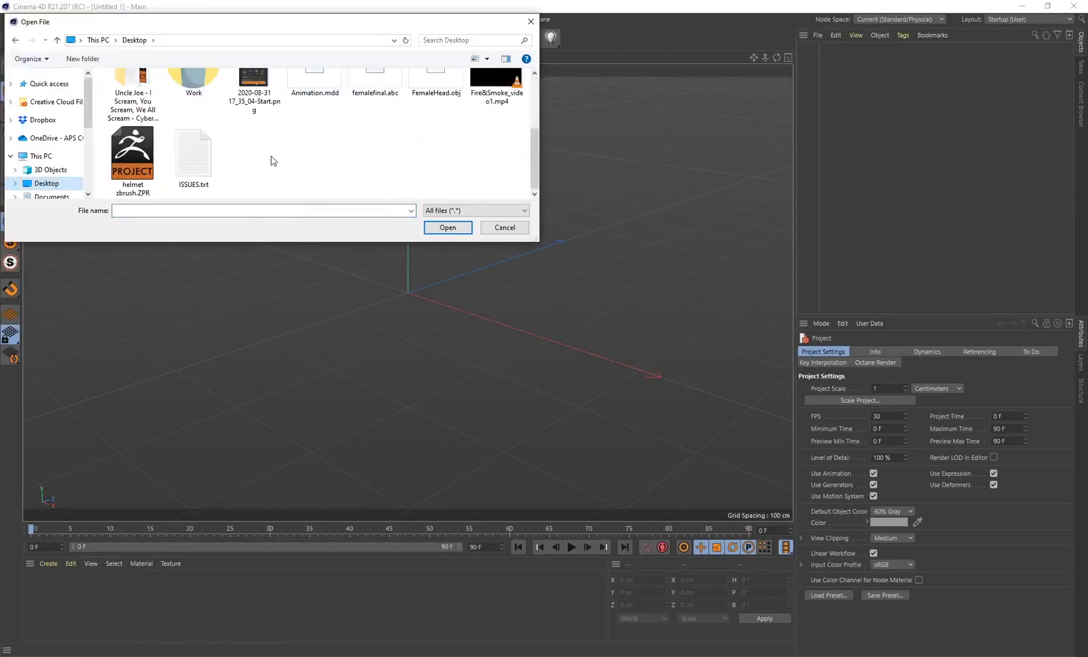
{"action": "scroll", "coordinate": [272, 160], "scroll_direction": "up", "scroll_amount": 1}
{"action": "double_click", "coordinate": [384, 151]}
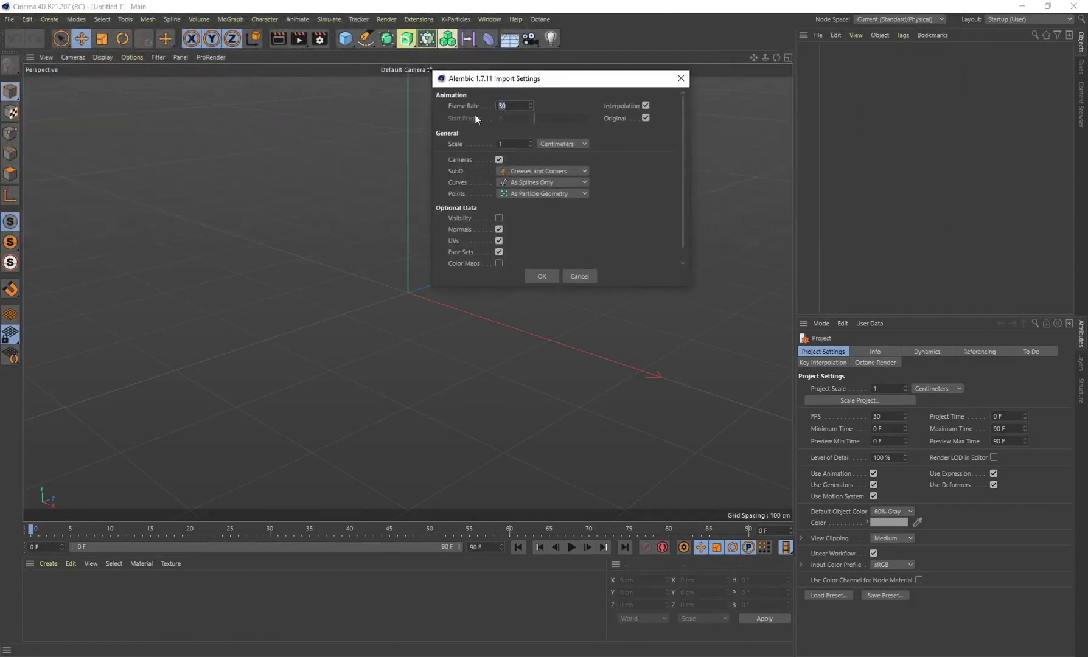
{"action": "left_click_drag", "start_coordinate": [682, 149], "coordinate": [681, 167]}
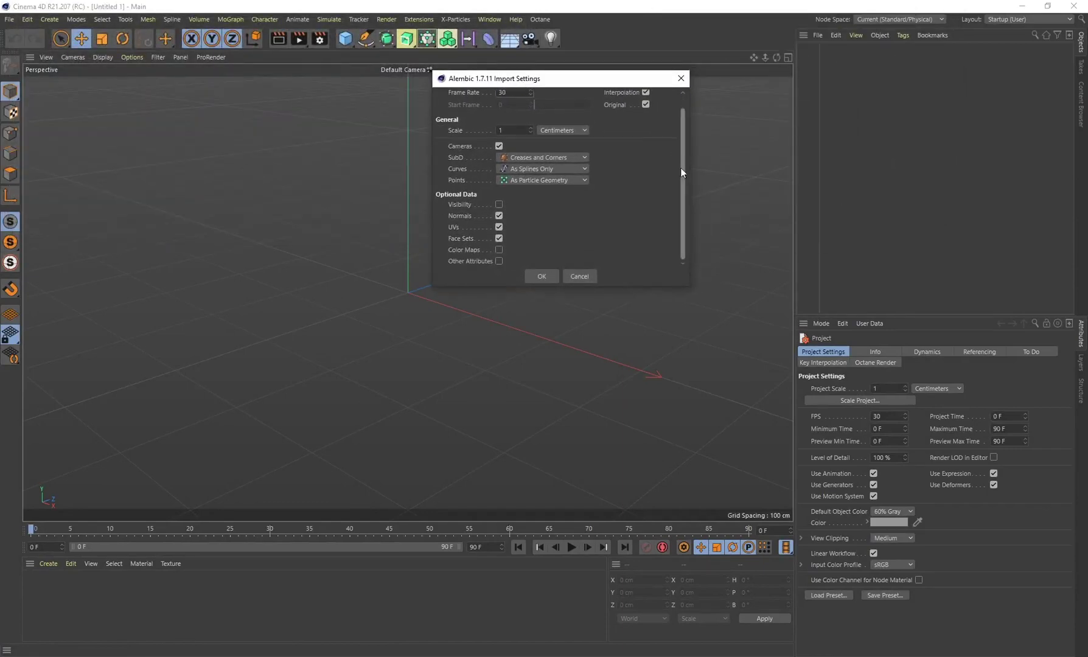
{"action": "left_click", "coordinate": [542, 277]}
Scale the imported FemaleHead object up uniformly to about 4.8 x 5.6 x 7.5 cm
{"action": "scroll", "coordinate": [414, 279], "scroll_direction": "up", "scroll_amount": 10}
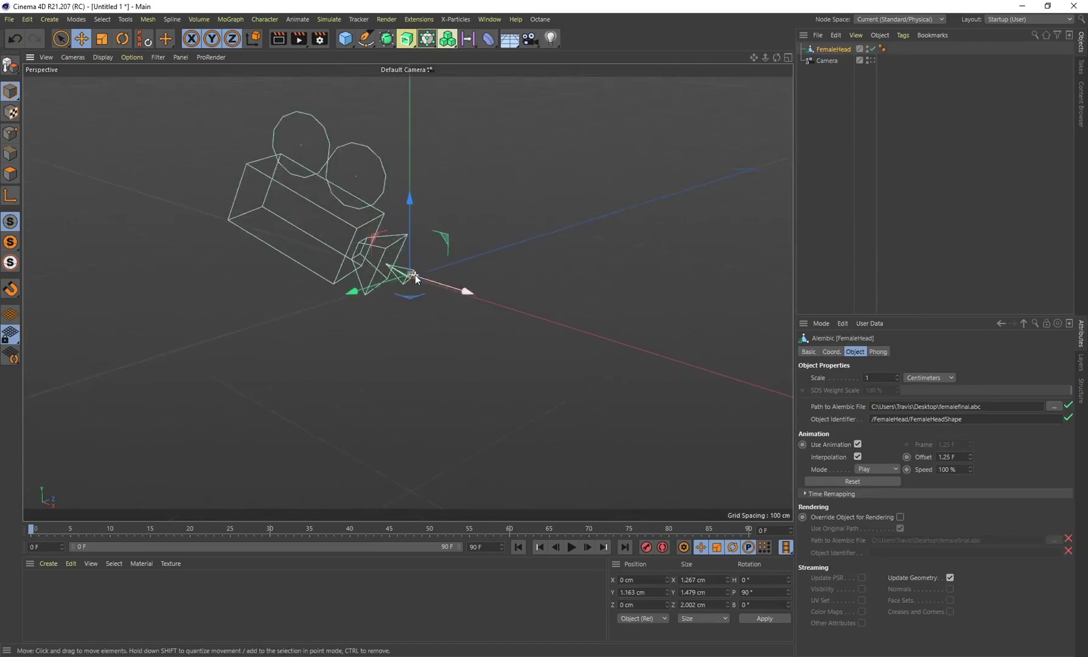
{"action": "scroll", "coordinate": [416, 278], "scroll_direction": "up", "scroll_amount": 10}
{"action": "left_click_drag", "start_coordinate": [390, 283], "coordinate": [305, 288], "text": "alt"}
{"action": "scroll", "coordinate": [392, 295], "scroll_direction": "down", "scroll_amount": 6}
{"action": "key", "text": "t"}
{"action": "left_click_drag", "start_coordinate": [572, 277], "coordinate": [498, 401]}
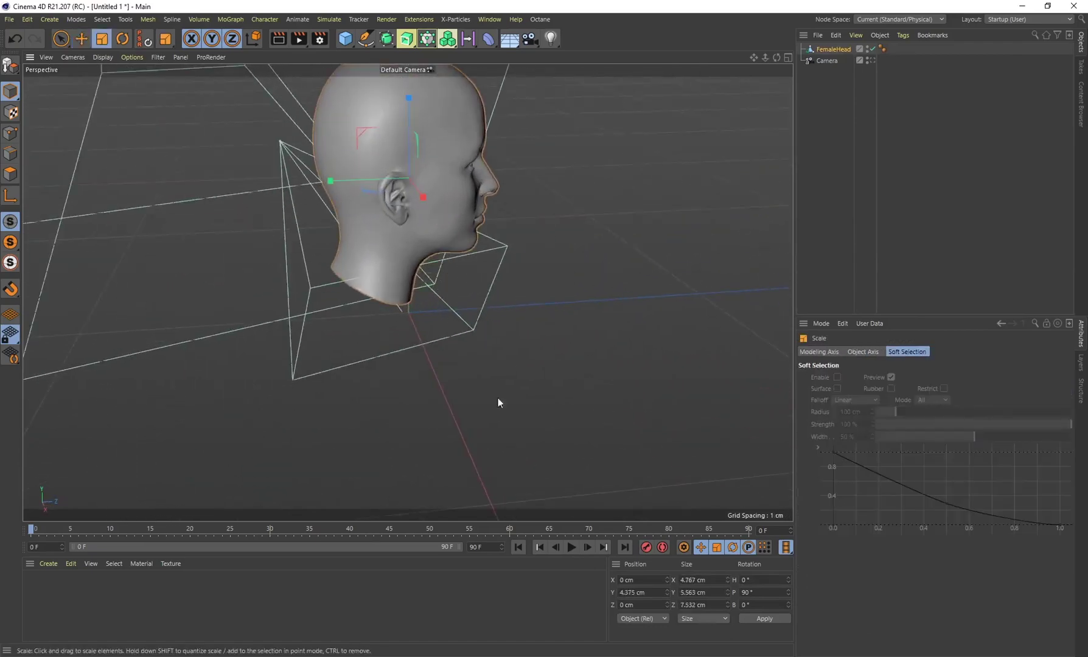
Scrub the imported head's collapse animation while viewing it from several angles, and return to frame 0
{"action": "left_click_drag", "start_coordinate": [43, 536], "coordinate": [468, 544]}
{"action": "left_click_drag", "start_coordinate": [466, 325], "coordinate": [374, 346], "text": "alt"}
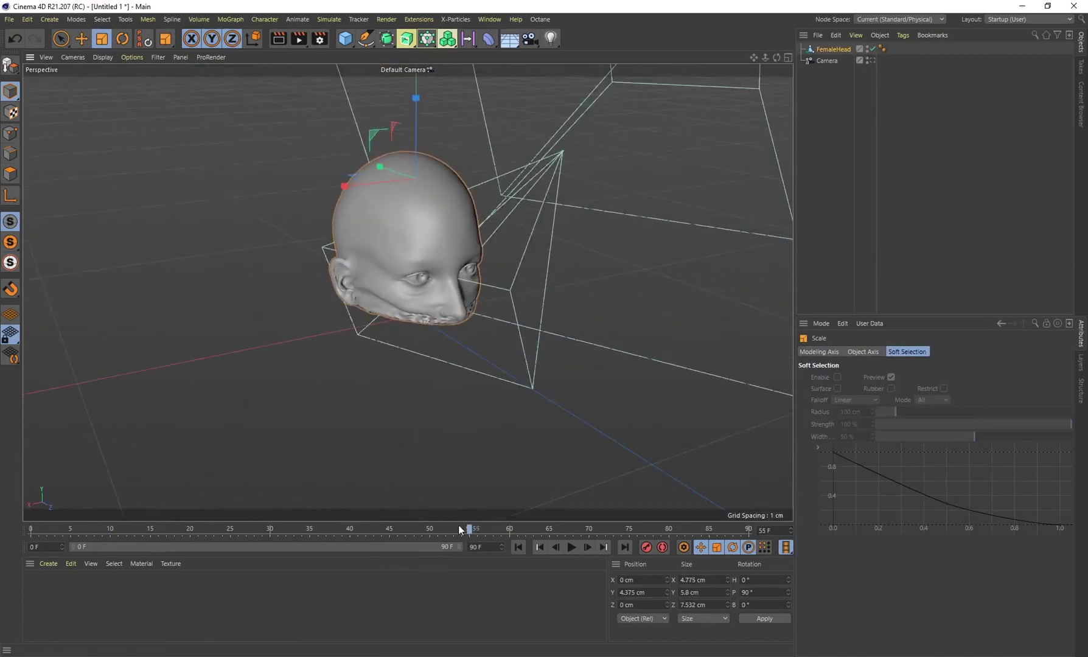
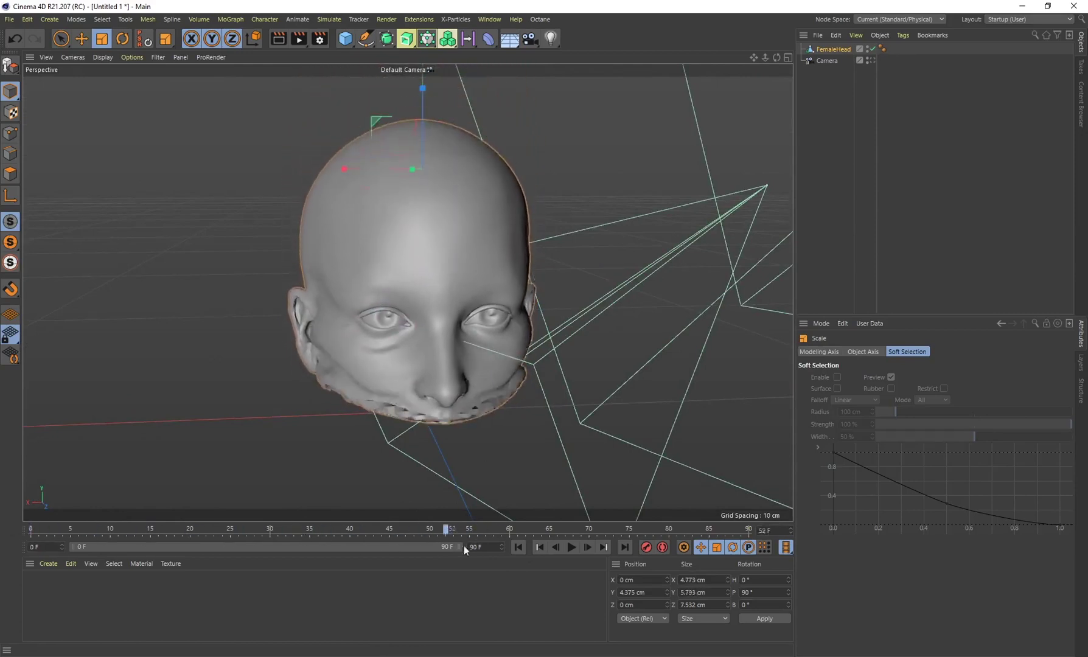
{"action": "scroll", "coordinate": [400, 383], "scroll_direction": "down", "scroll_amount": 4}
{"action": "left_click_drag", "start_coordinate": [401, 382], "coordinate": [425, 396], "text": "alt"}
{"action": "scroll", "coordinate": [425, 396], "scroll_direction": "down", "scroll_amount": 3}
{"action": "middle_click_drag", "start_coordinate": [451, 399], "coordinate": [590, 389], "text": "alt"}
{"action": "left_click_drag", "start_coordinate": [494, 531], "coordinate": [19, 528]}
{"action": "mouse_move", "coordinate": [358, 373]}
{"action": "left_mouse_down", "text": "alt"}
{"action": "mouse_move", "coordinate": [545, 379]}
{"action": "mouse_move", "coordinate": [463, 388]}
{"action": "mouse_move", "coordinate": [363, 379]}
{"action": "left_mouse_up", "text": "alt"}
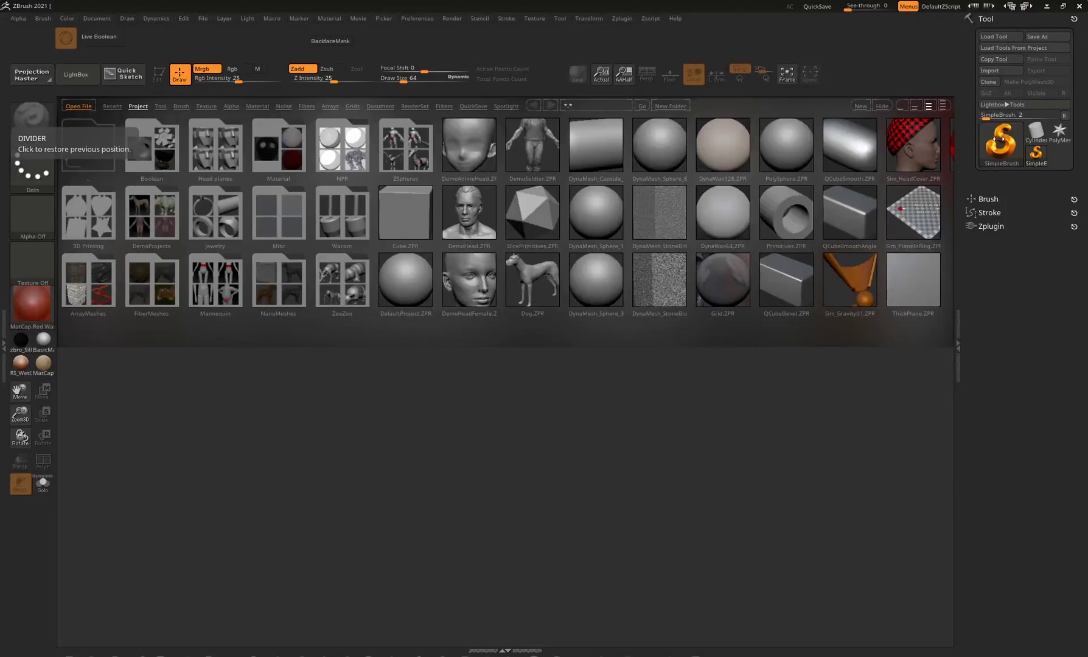
Switch to ZBrush, draw a Plane3D on the canvas and put it in Edit mode
{"action": "left_click", "coordinate": [999, 135]}
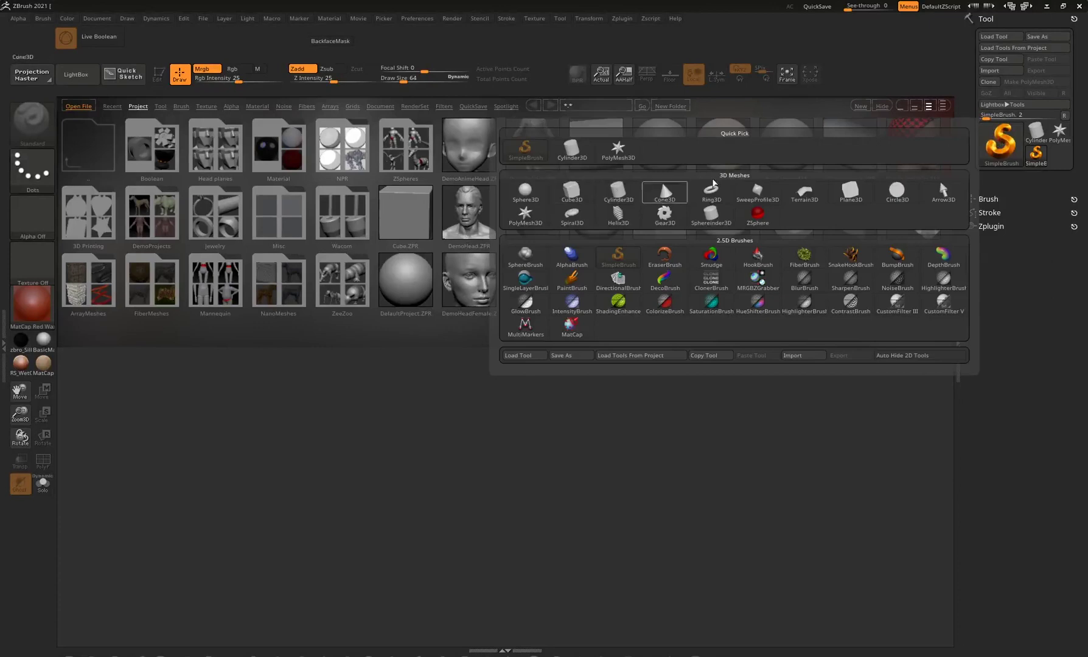
{"action": "left_click", "coordinate": [854, 195]}
{"action": "left_click_drag", "start_coordinate": [501, 403], "coordinate": [504, 599]}
{"action": "left_click", "coordinate": [153, 75]}
{"action": "left_click", "coordinate": [76, 79]}
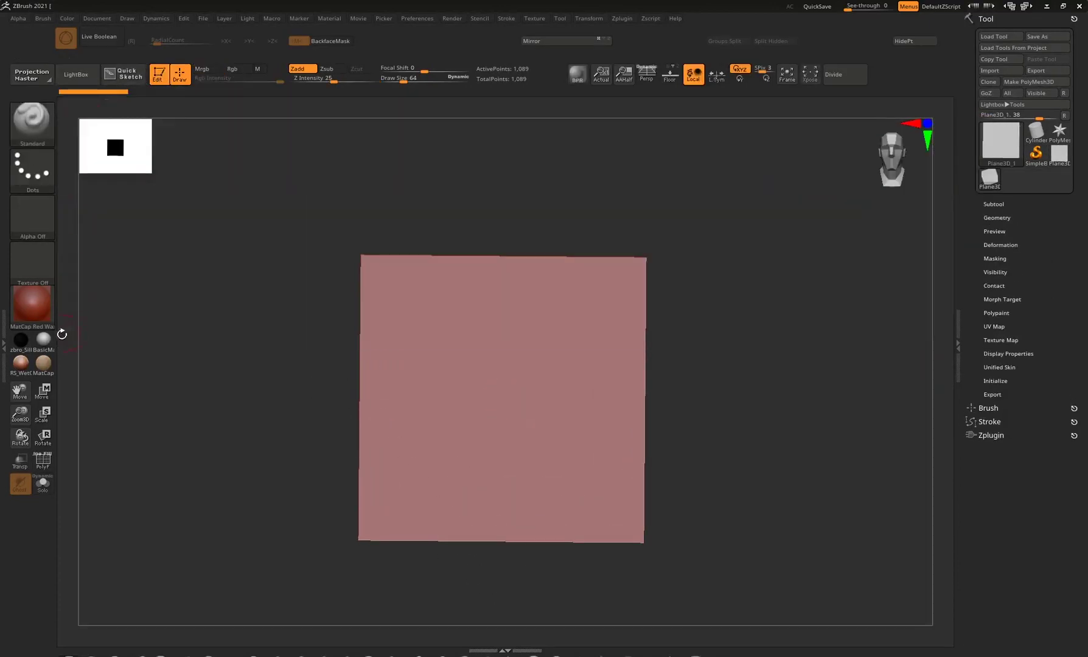
Convert the plane to a PolyMesh3D and assign BasicMaterial to it
{"action": "left_click", "coordinate": [1023, 88]}
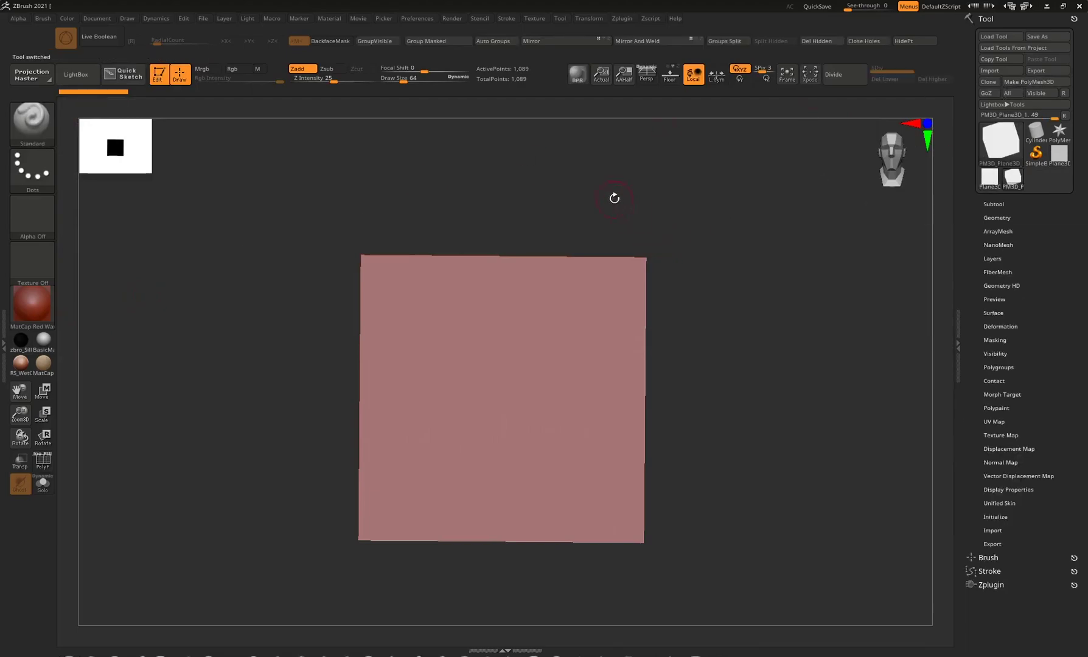
{"action": "left_click_drag", "start_coordinate": [614, 200], "coordinate": [154, 341]}
{"action": "left_click", "coordinate": [46, 346]}
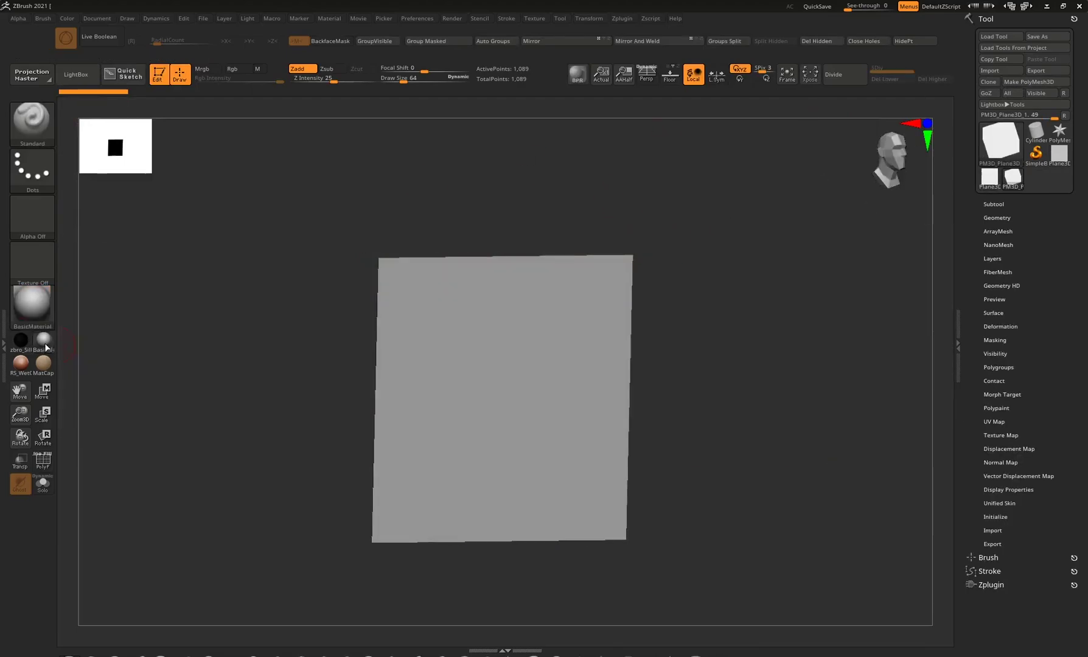
{"action": "left_click_drag", "start_coordinate": [679, 157], "coordinate": [722, 203], "text": "shift"}
Activate Dynamic Subdiv on the plane and give it a thickness of 0.0249
{"action": "left_click", "coordinate": [998, 217]}
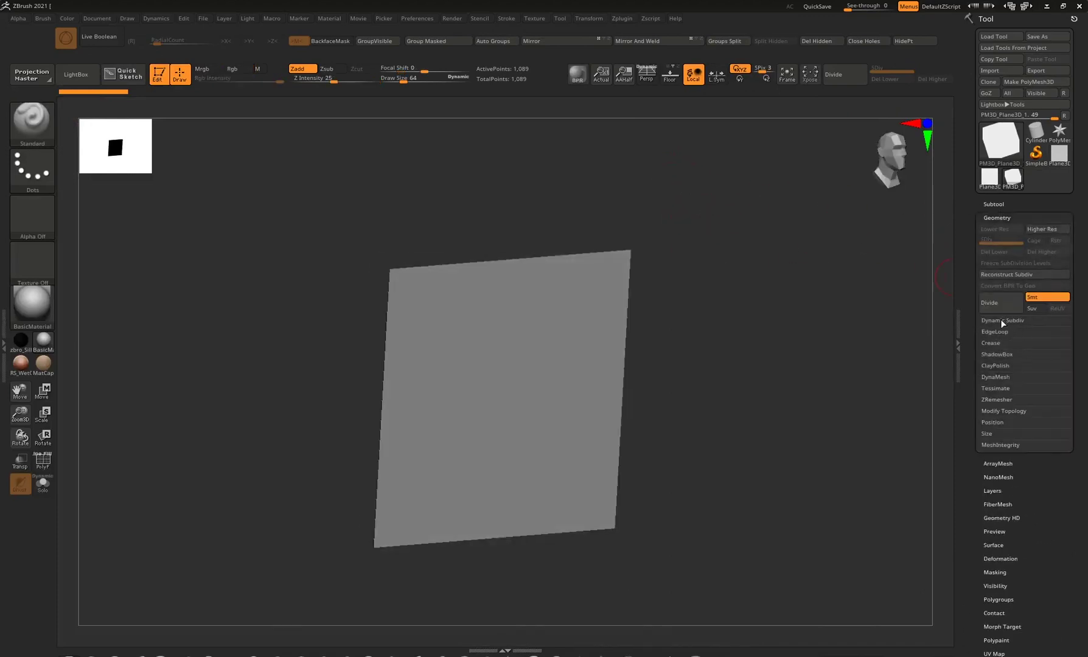
{"action": "left_click", "coordinate": [1003, 321]}
{"action": "left_click", "coordinate": [994, 331]}
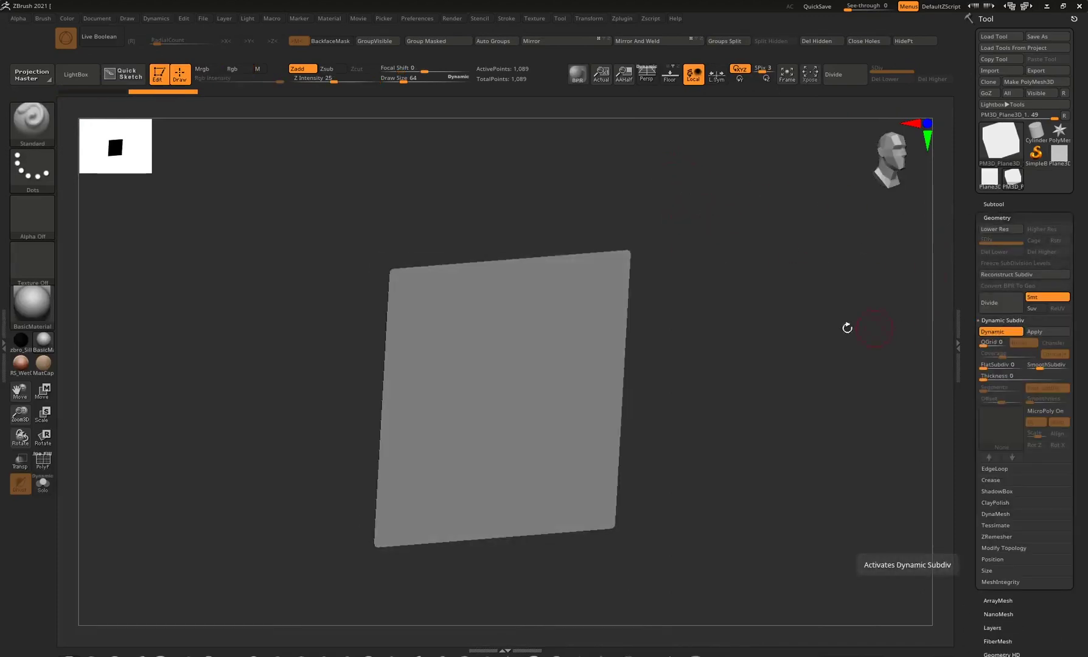
{"action": "left_click_drag", "start_coordinate": [904, 325], "coordinate": [894, 343]}
{"action": "left_click_drag", "start_coordinate": [984, 379], "coordinate": [999, 379]}
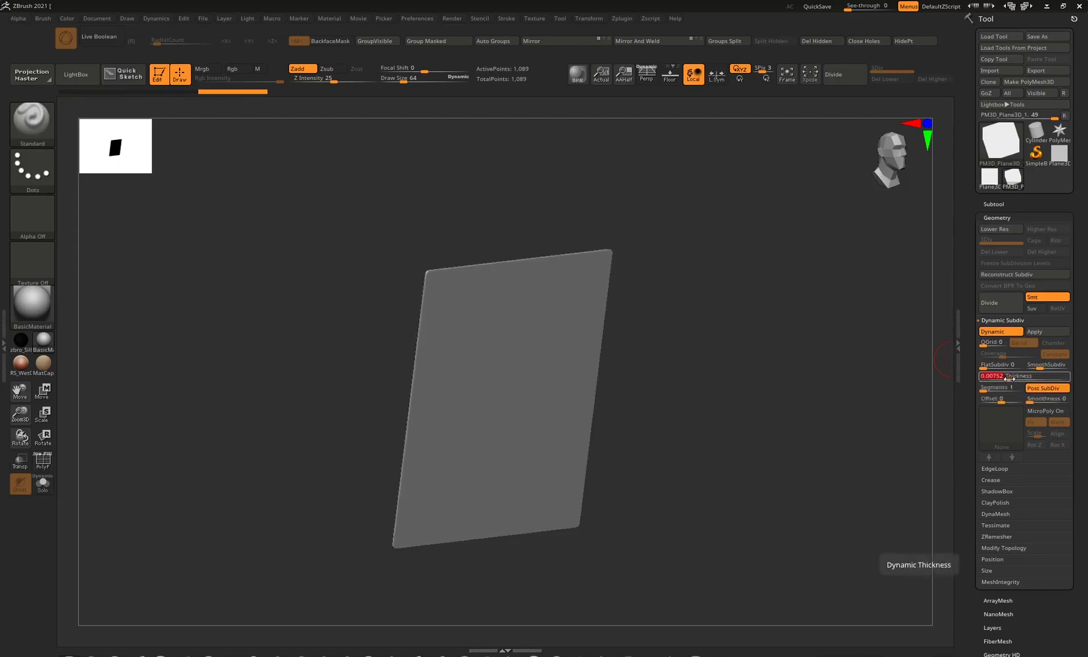
{"action": "left_click_drag", "start_coordinate": [882, 370], "coordinate": [729, 316]}
Stretch the plane vertically into a tall rectangular sheet with the Transpose gizmo
{"action": "left_click_drag", "start_coordinate": [684, 288], "coordinate": [499, 556]}
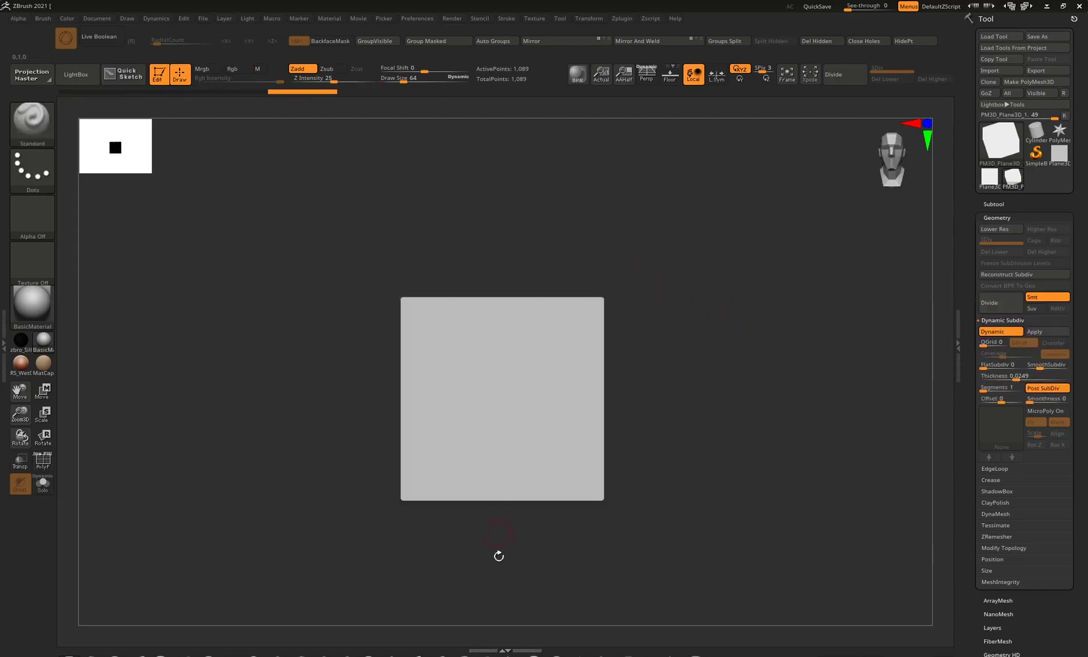
{"action": "left_click", "coordinate": [25, 116]}
{"action": "left_click", "coordinate": [373, 391]}
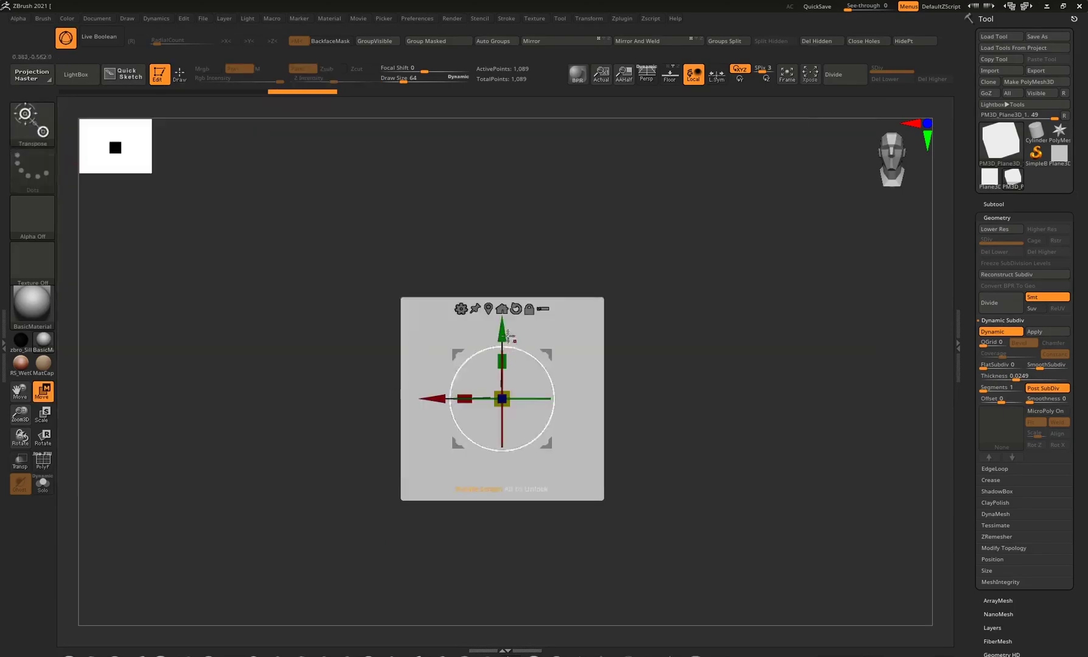
{"action": "mouse_move", "coordinate": [637, 271]}
{"action": "left_mouse_down"}
{"action": "mouse_move", "coordinate": [673, 299]}
{"action": "mouse_move", "coordinate": [624, 235]}
{"action": "mouse_move", "coordinate": [637, 267]}
{"action": "left_mouse_up"}
Enable Record Deformation Animation in the sheet's Layers settings
{"action": "left_click", "coordinate": [1033, 628]}
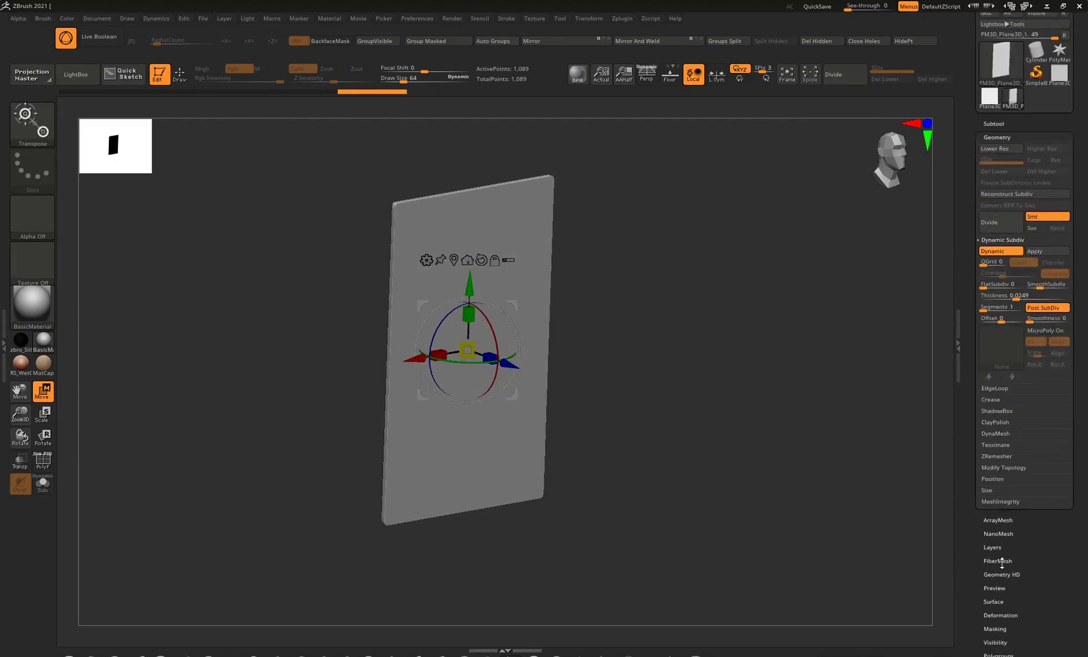
{"action": "left_click_drag", "start_coordinate": [647, 338], "coordinate": [158, 210], "text": "shift"}
{"action": "left_click", "coordinate": [994, 358]}
{"action": "left_click", "coordinate": [27, 123]}
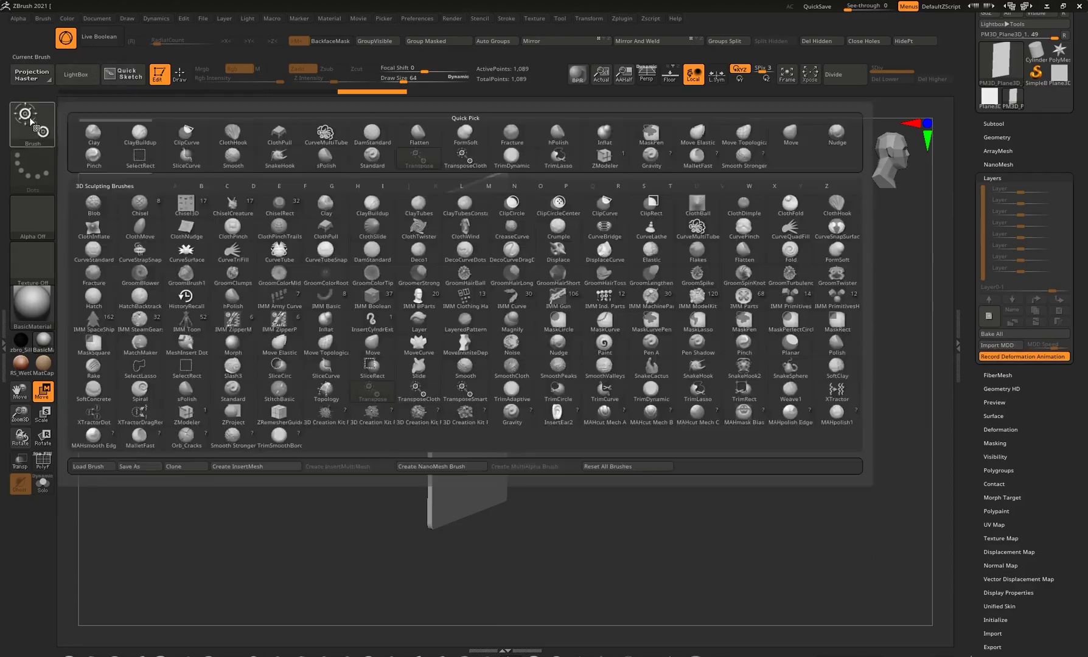
{"action": "left_click", "coordinate": [232, 189]}
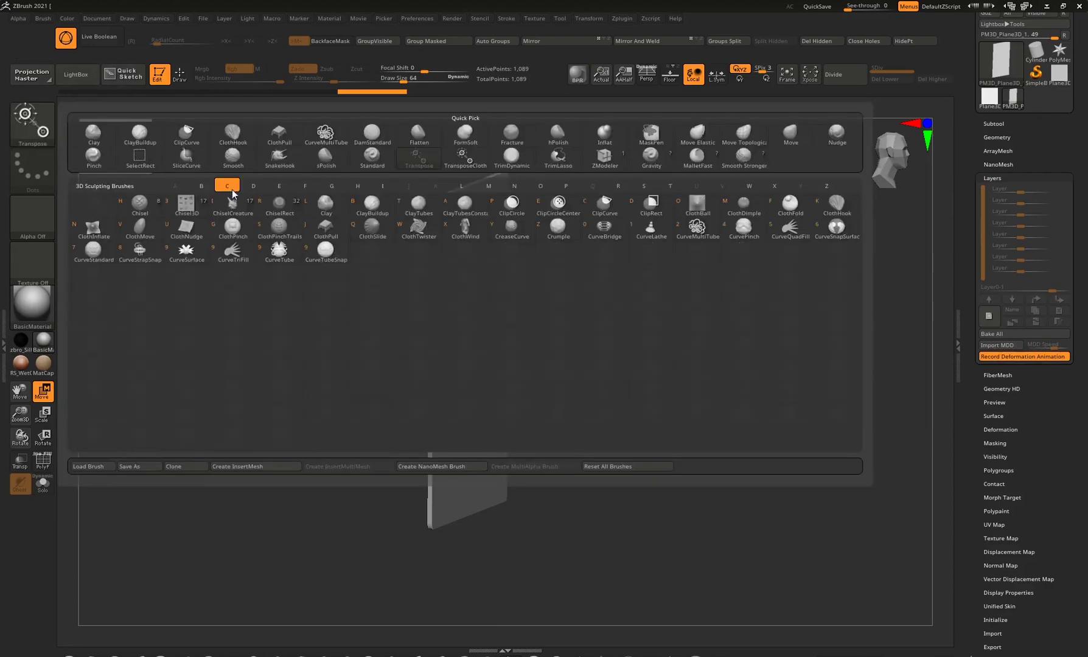
{"action": "left_click", "coordinate": [831, 213]}
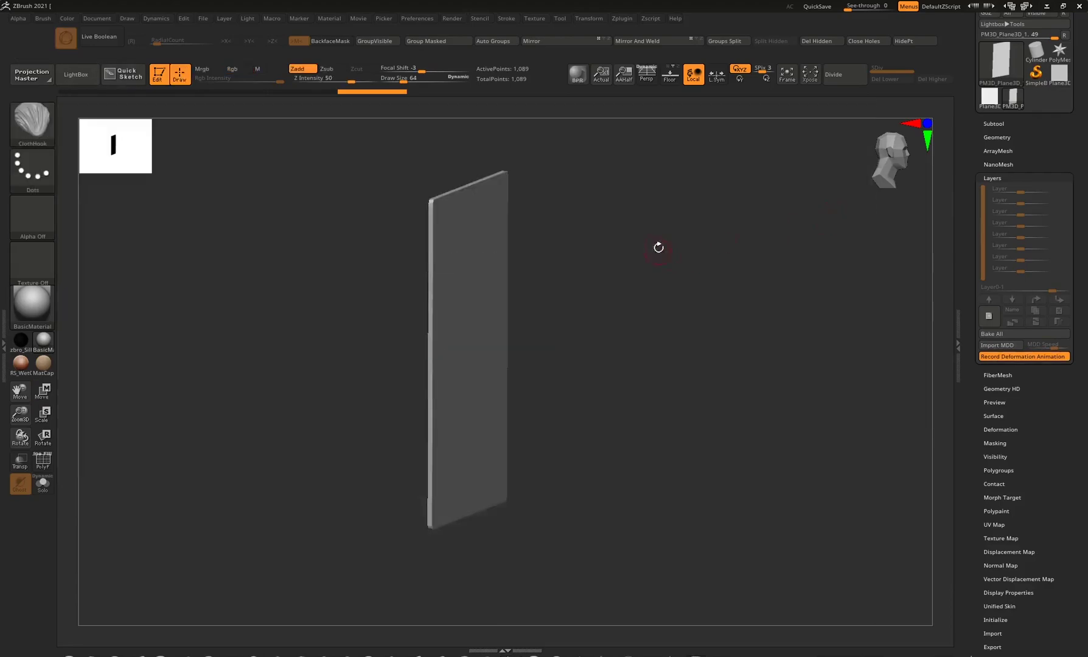
Select the ClothTwister brush and raise its draw size to 793
{"action": "left_click", "coordinate": [27, 126]}
{"action": "left_click", "coordinate": [224, 186]}
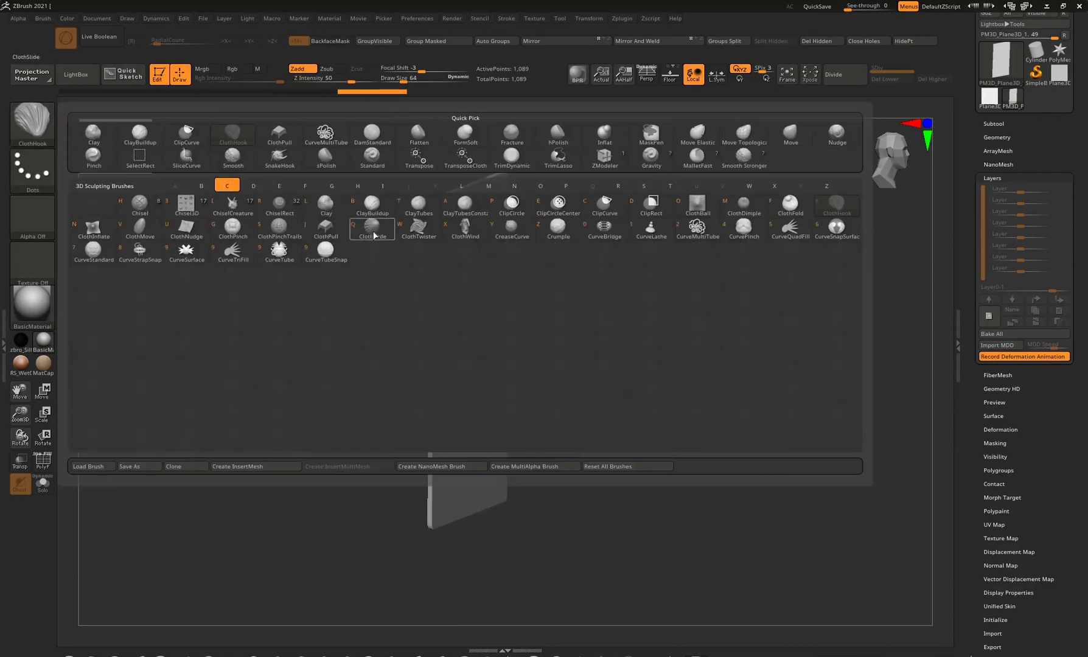
{"action": "left_click", "coordinate": [418, 227]}
{"action": "left_click_drag", "start_coordinate": [625, 256], "coordinate": [587, 242]}
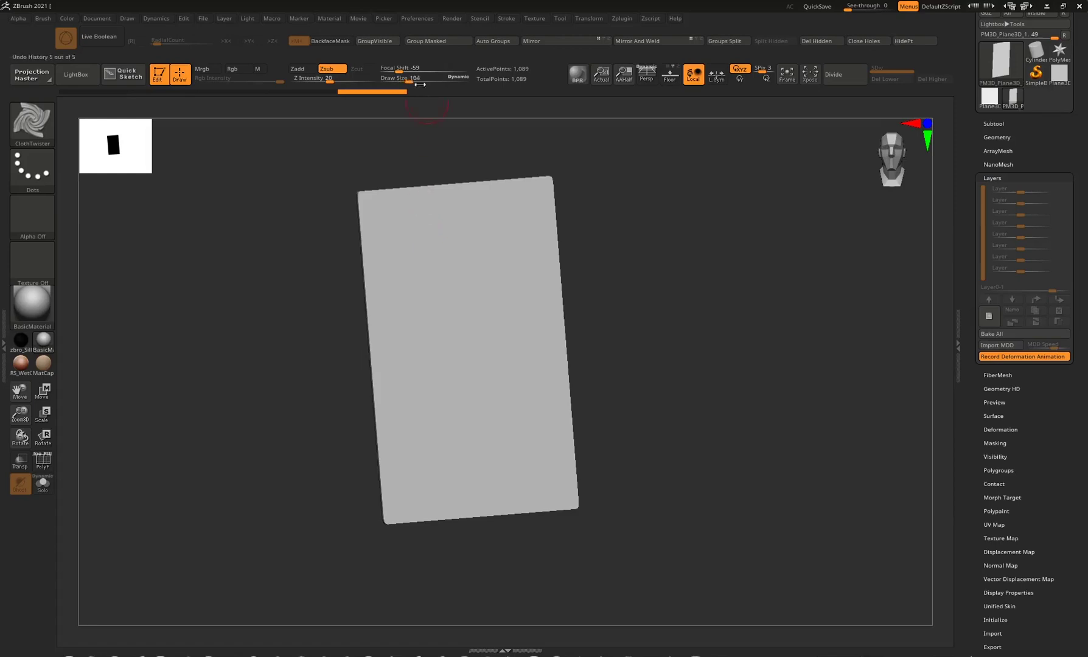
{"action": "left_click_drag", "start_coordinate": [427, 77], "coordinate": [459, 78]}
Twist the sheet into a swirl with the brush and save the recorded deformation to the Desktop as Animation2.mdd
{"action": "mouse_move", "coordinate": [654, 208]}
{"action": "left_mouse_down", "text": "shift"}
{"action": "mouse_move", "coordinate": [690, 272]}
{"action": "mouse_move", "coordinate": [615, 248]}
{"action": "mouse_move", "coordinate": [561, 255]}
{"action": "mouse_move", "coordinate": [562, 272]}
{"action": "left_mouse_up", "text": "shift"}
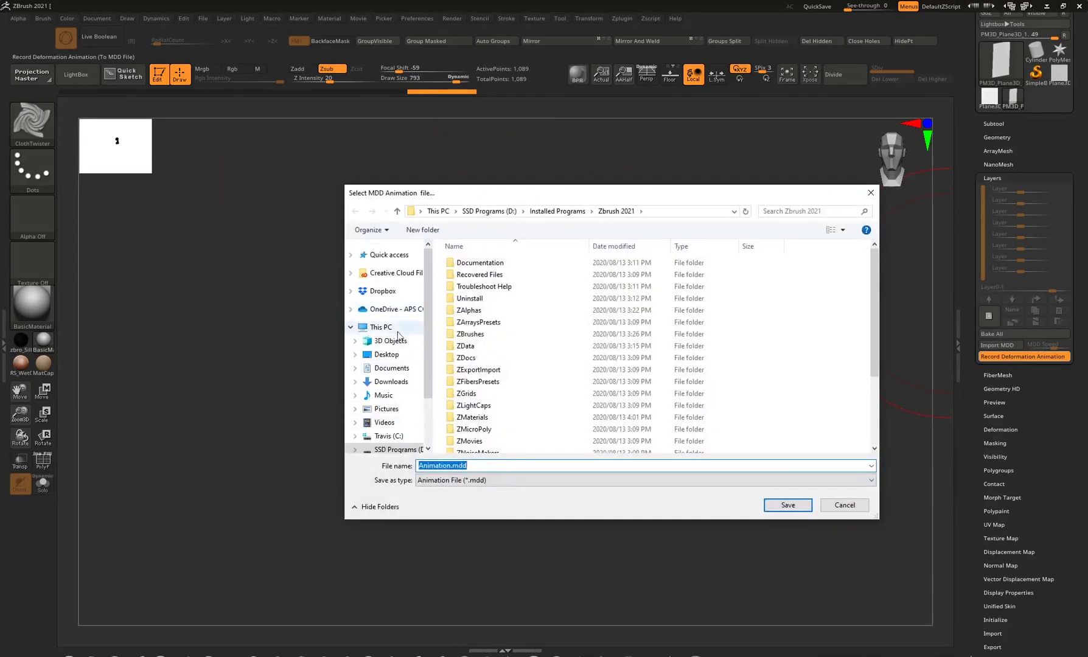
{"action": "left_click", "coordinate": [390, 355]}
{"action": "left_click", "coordinate": [442, 467]}
{"action": "left_click", "coordinate": [452, 466]}
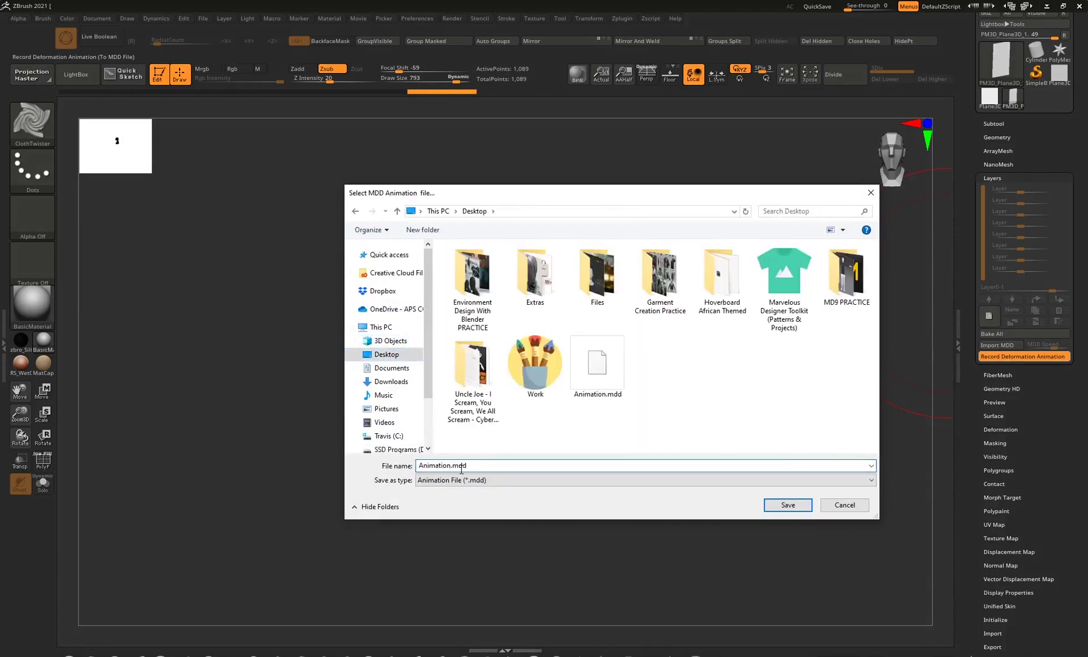
{"action": "type", "text": "2"}
{"action": "left_click", "coordinate": [791, 505]}
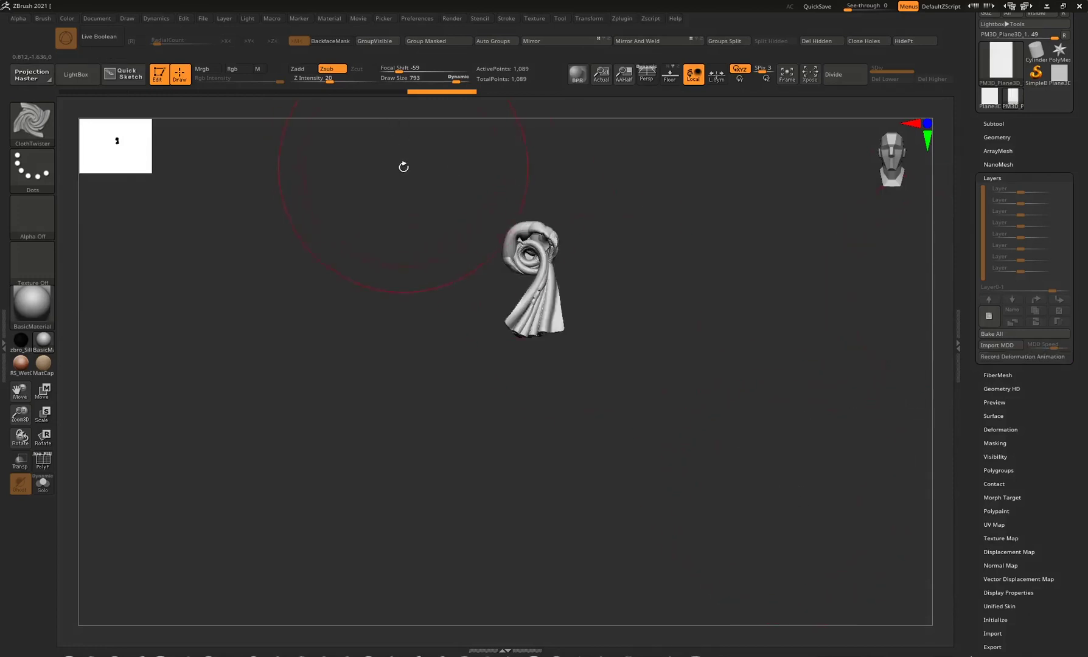
Undo the twist and export the flat sheet to the Desktop as PM3D_Plane3D_1.obj
{"action": "key", "text": "ctrl+z"}
{"action": "left_click_drag", "start_coordinate": [650, 238], "coordinate": [889, 198]}
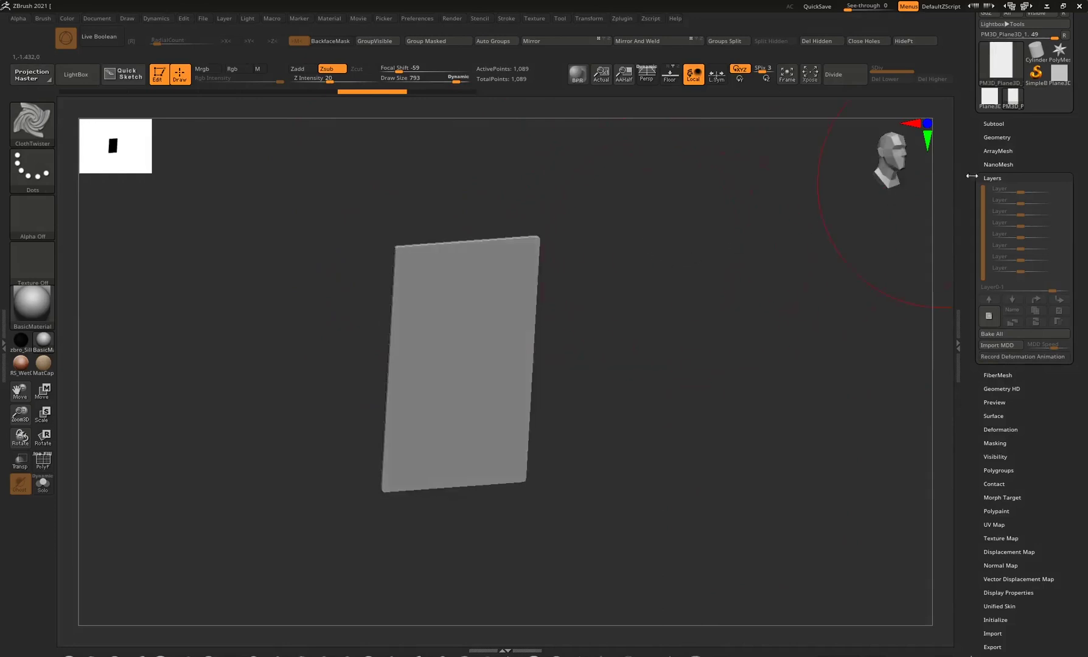
{"action": "scroll", "coordinate": [1022, 182], "scroll_direction": "up", "scroll_amount": 3}
{"action": "left_click", "coordinate": [1047, 70]}
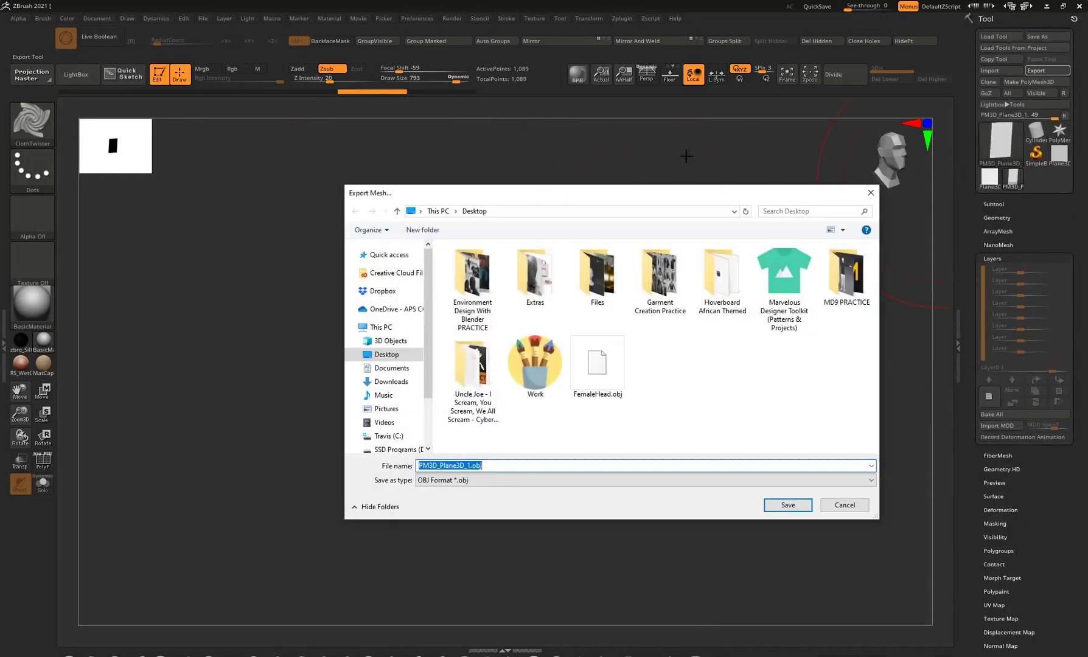
{"action": "left_click", "coordinate": [776, 509]}
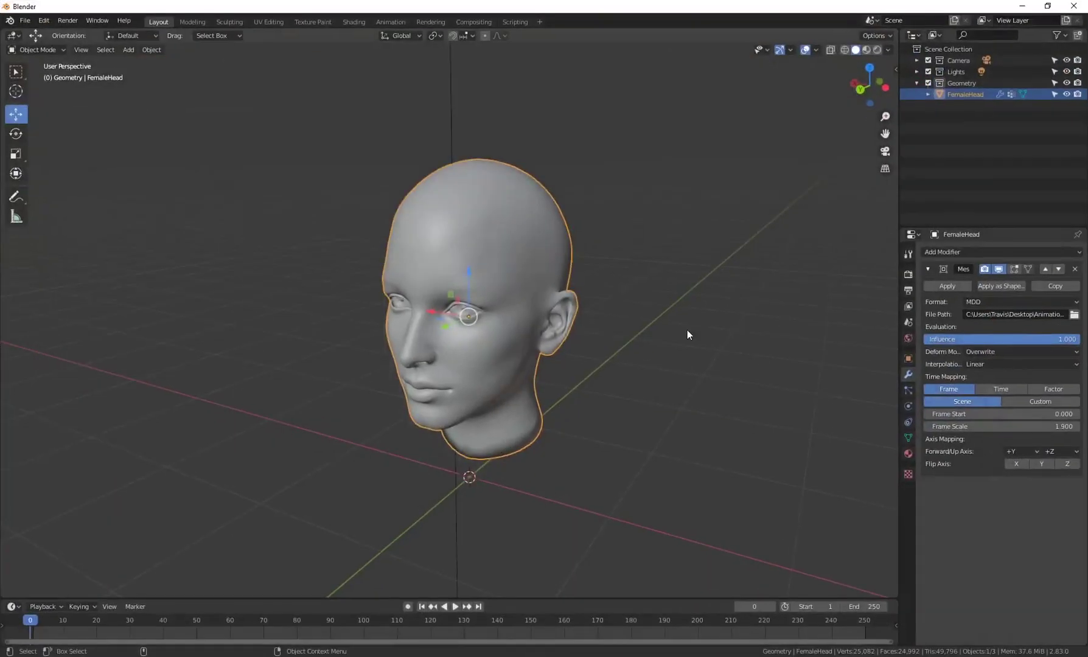
Switch to Blender and start a new General file without saving the head scene
{"action": "left_click", "coordinate": [688, 330]}
{"action": "key", "text": "ctrl+n"}
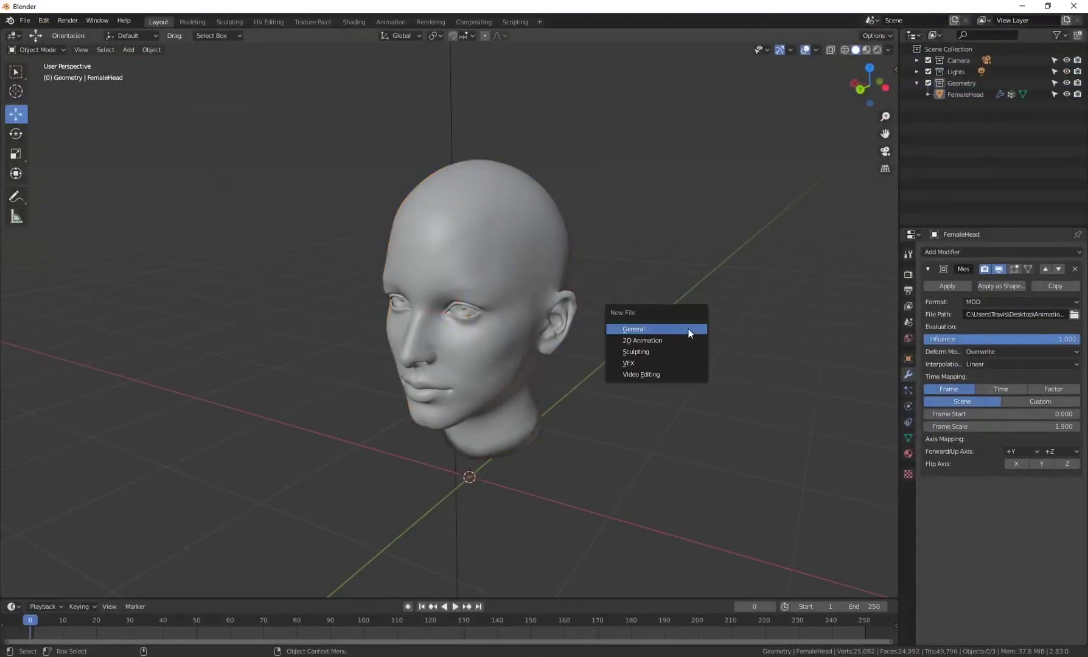
{"action": "left_click", "coordinate": [668, 328]}
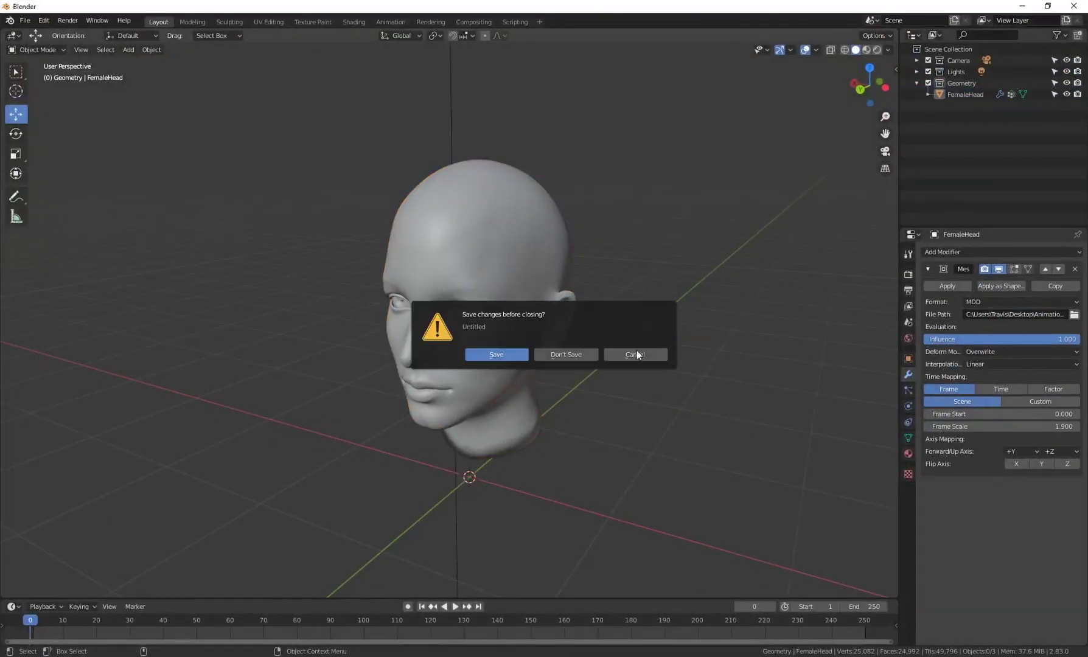
{"action": "left_click", "coordinate": [569, 353]}
Import PM3D_Plane3D_1.obj from the Desktop as a Wavefront OBJ with Keep Vert Order enabled
{"action": "left_click", "coordinate": [25, 20]}
{"action": "mouse_move", "coordinate": [71, 173]}
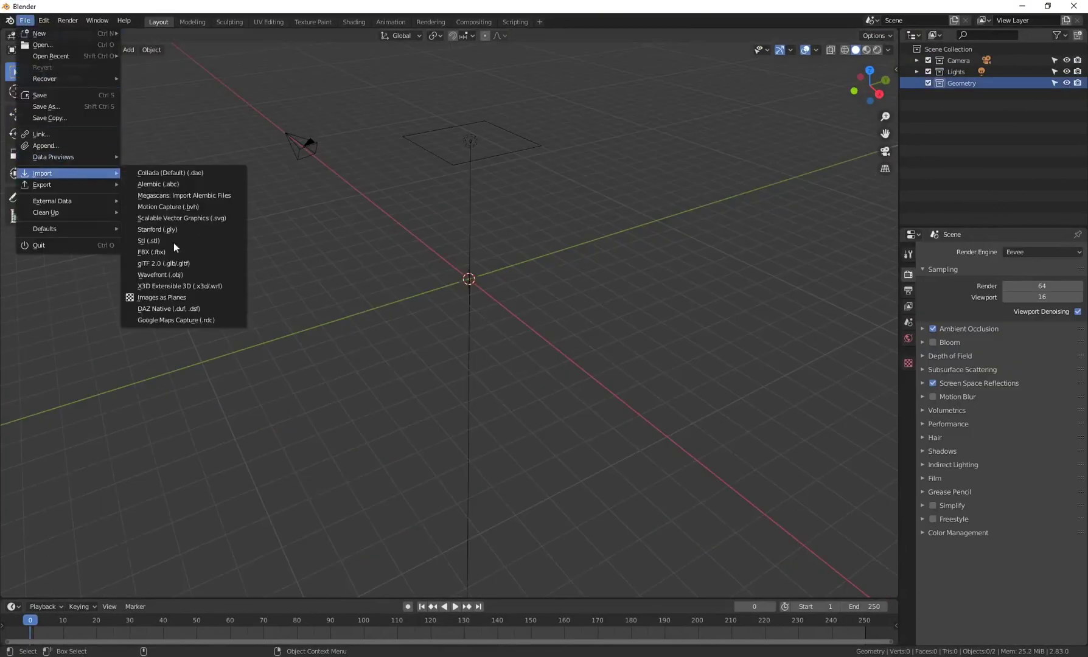
{"action": "left_click", "coordinate": [159, 275]}
{"action": "left_click", "coordinate": [294, 316]}
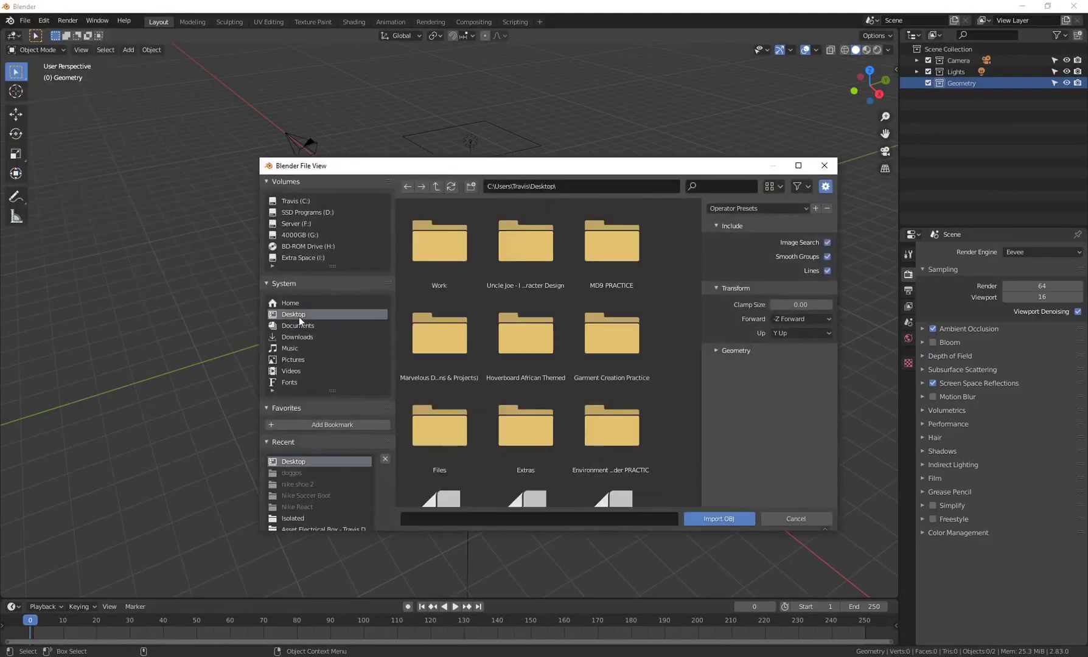
{"action": "left_click", "coordinate": [431, 444]}
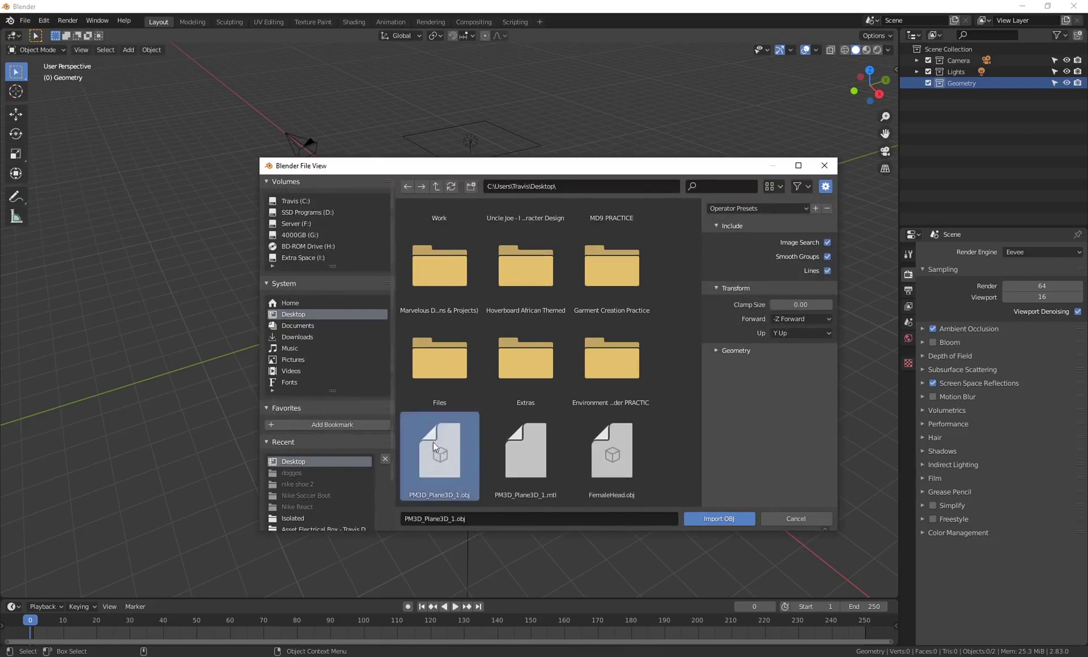
{"action": "left_click", "coordinate": [752, 351]}
{"action": "left_click", "coordinate": [795, 367]}
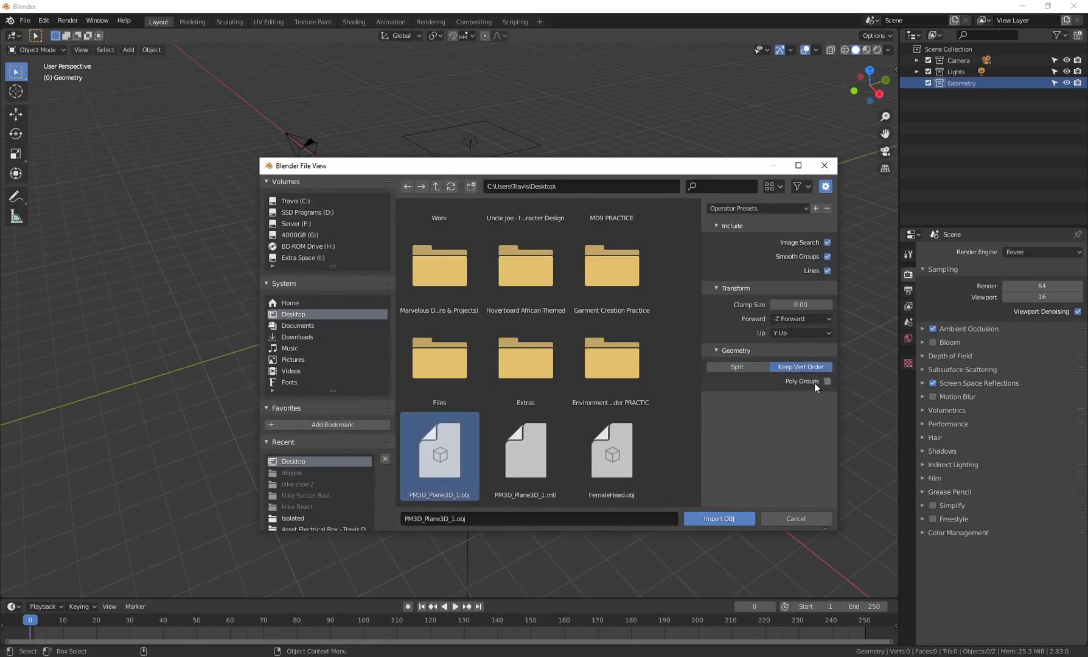
{"action": "left_click", "coordinate": [706, 519]}
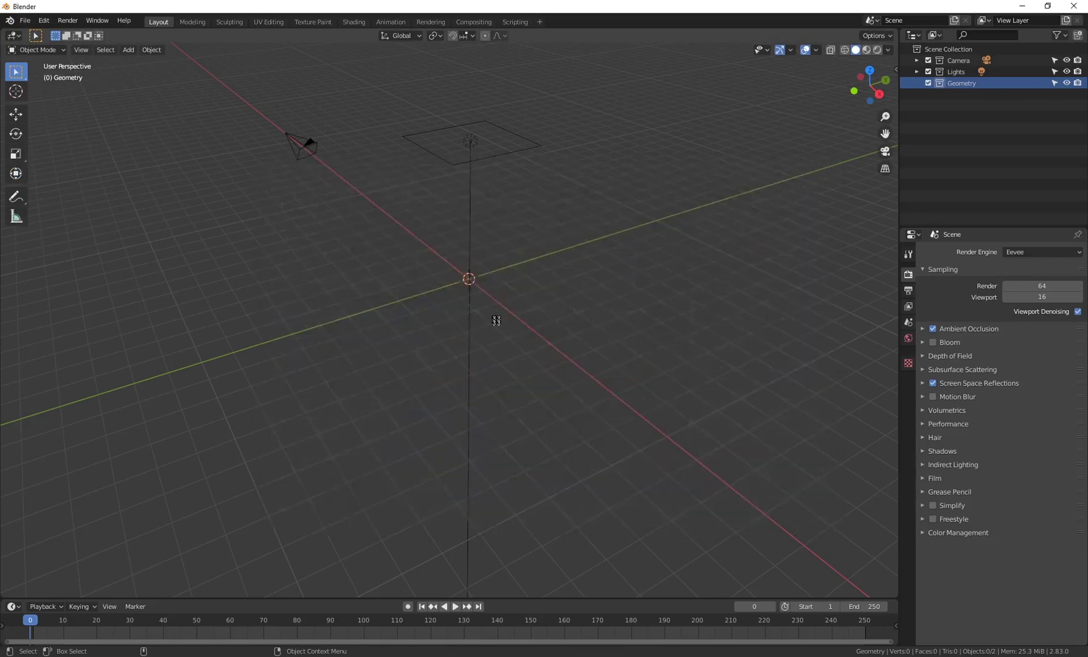
Add a Mesh Cache modifier to the imported plane
{"action": "scroll", "coordinate": [476, 270], "scroll_direction": "up", "scroll_amount": 5}
{"action": "middle_click_drag", "start_coordinate": [477, 266], "coordinate": [511, 210]}
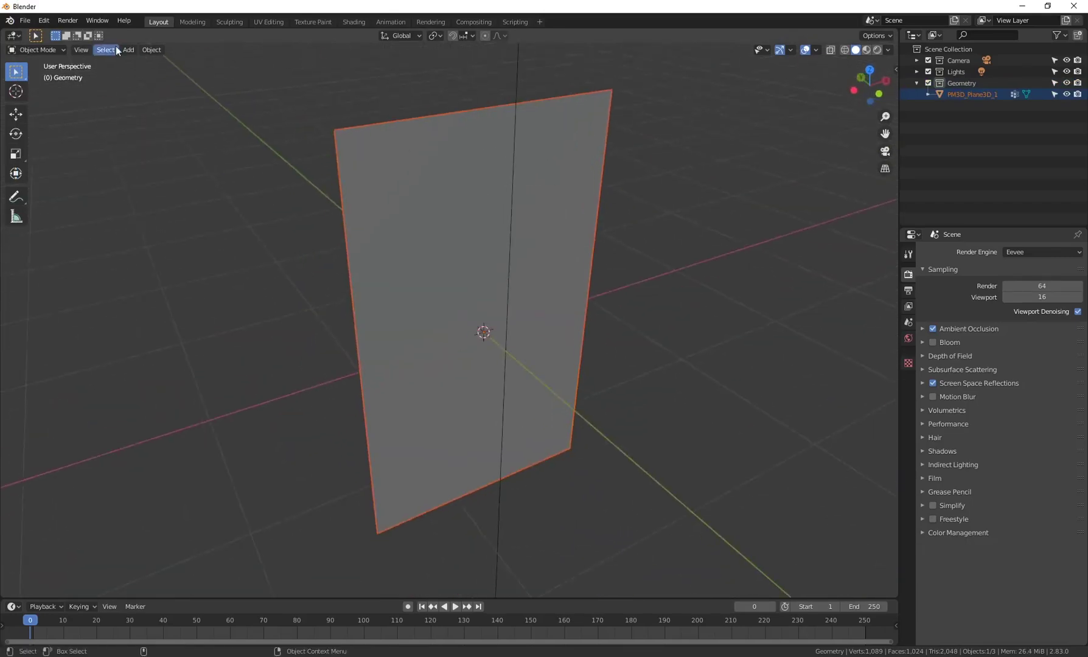
{"action": "left_click", "coordinate": [549, 304]}
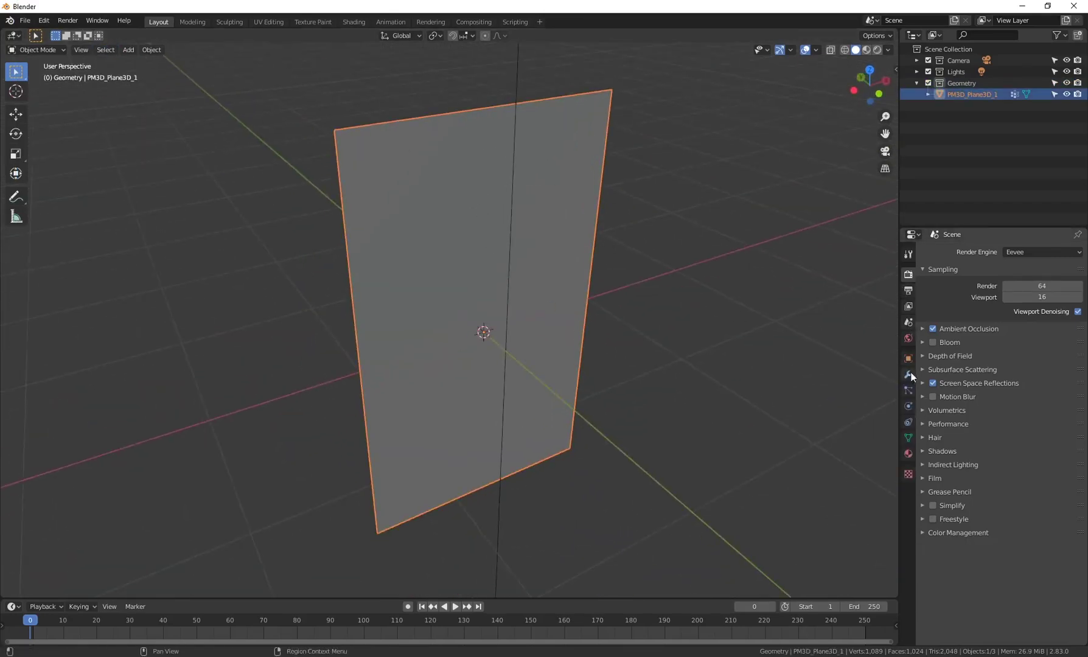
{"action": "left_click", "coordinate": [909, 375]}
{"action": "left_click", "coordinate": [977, 247]}
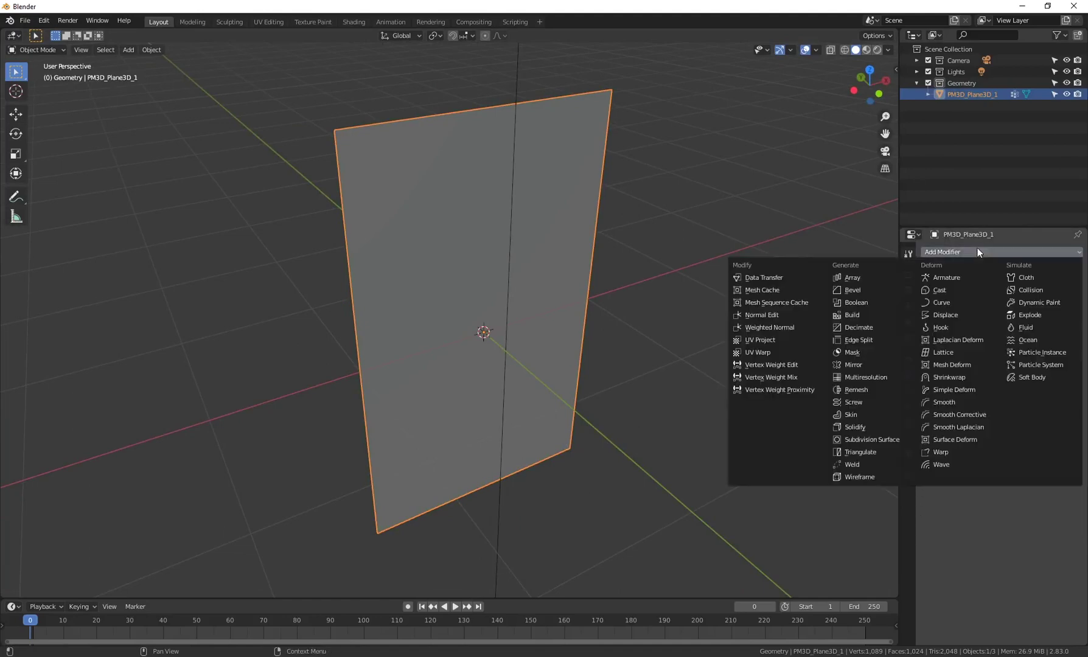
{"action": "left_click", "coordinate": [766, 291]}
Load Animation2.mdd from the Desktop as the Mesh Cache modifier's file
{"action": "left_click", "coordinate": [1074, 317]}
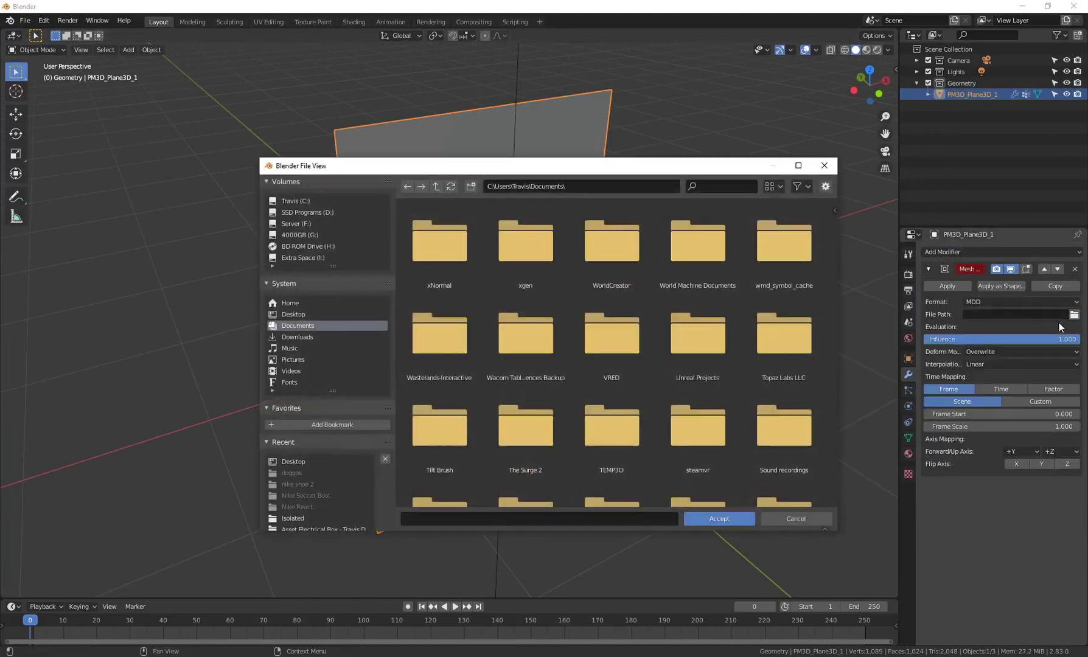
{"action": "scroll", "coordinate": [614, 451], "scroll_direction": "down", "scroll_amount": 1}
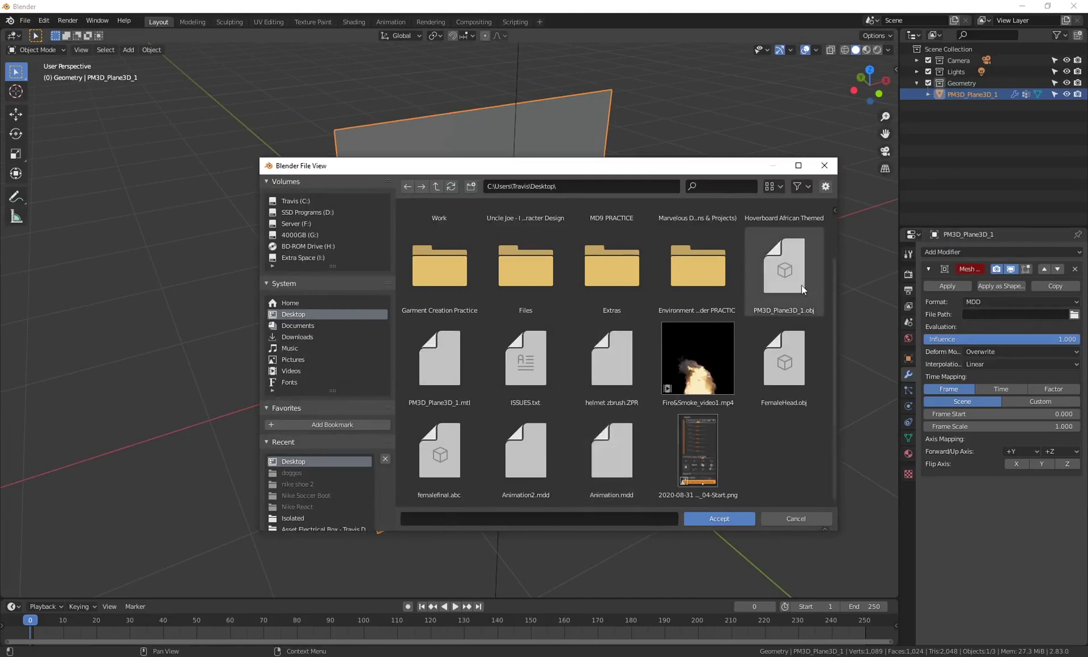
{"action": "left_click", "coordinate": [519, 456]}
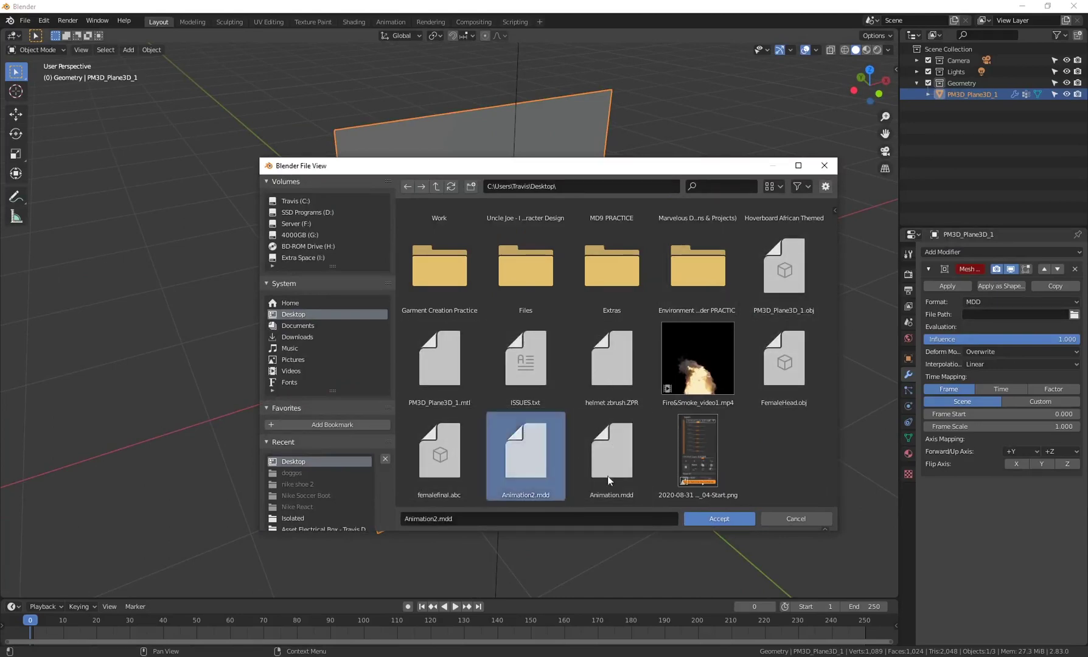
{"action": "left_click", "coordinate": [715, 518]}
Play back the plane's cached cloth animation and return the timeline to frame 0
{"action": "key", "text": "space"}
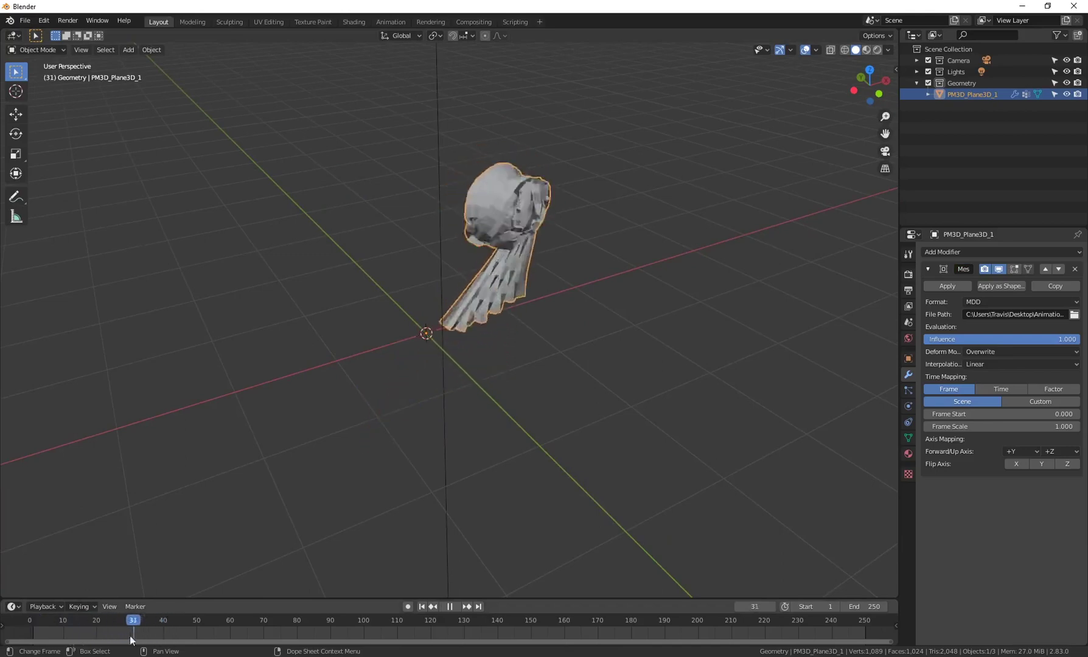
{"action": "key", "text": "Escape"}
{"action": "middle_click_drag", "start_coordinate": [639, 325], "coordinate": [548, 274]}
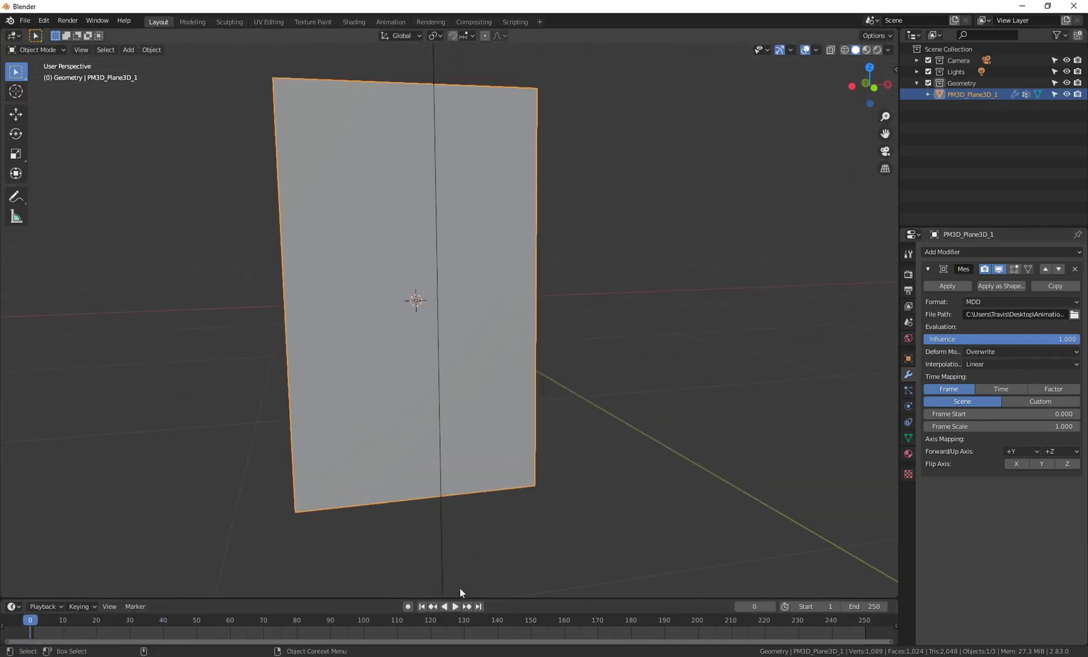
{"action": "left_click", "coordinate": [455, 607]}
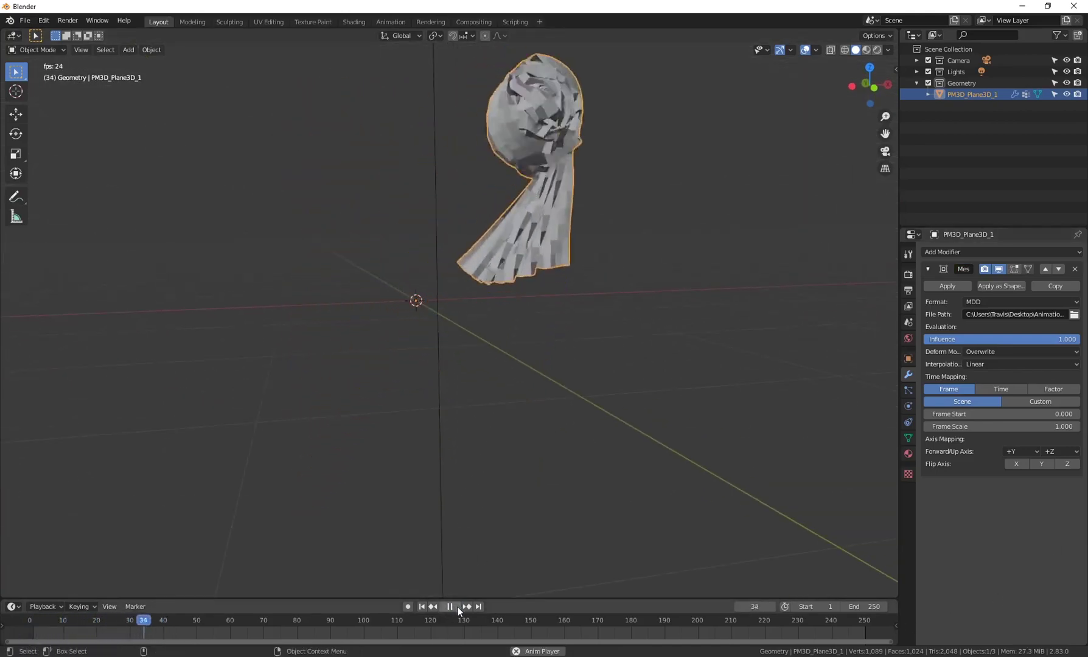
{"action": "left_click", "coordinate": [456, 607]}
{"action": "left_click_drag", "start_coordinate": [194, 620], "coordinate": [28, 620]}
Examine the twisting cloth closely and from several angles by replaying the animation and rewinding it to the start
{"action": "right_click_drag", "start_coordinate": [533, 277], "coordinate": [359, 206], "text": "alt"}
{"action": "middle_click_drag", "start_coordinate": [359, 205], "coordinate": [420, 228]}
{"action": "key", "text": "space"}
{"action": "mouse_move", "coordinate": [28, 621]}
{"action": "left_mouse_down"}
{"action": "mouse_move", "coordinate": [174, 619]}
{"action": "mouse_move", "coordinate": [28, 625]}
{"action": "left_mouse_up"}
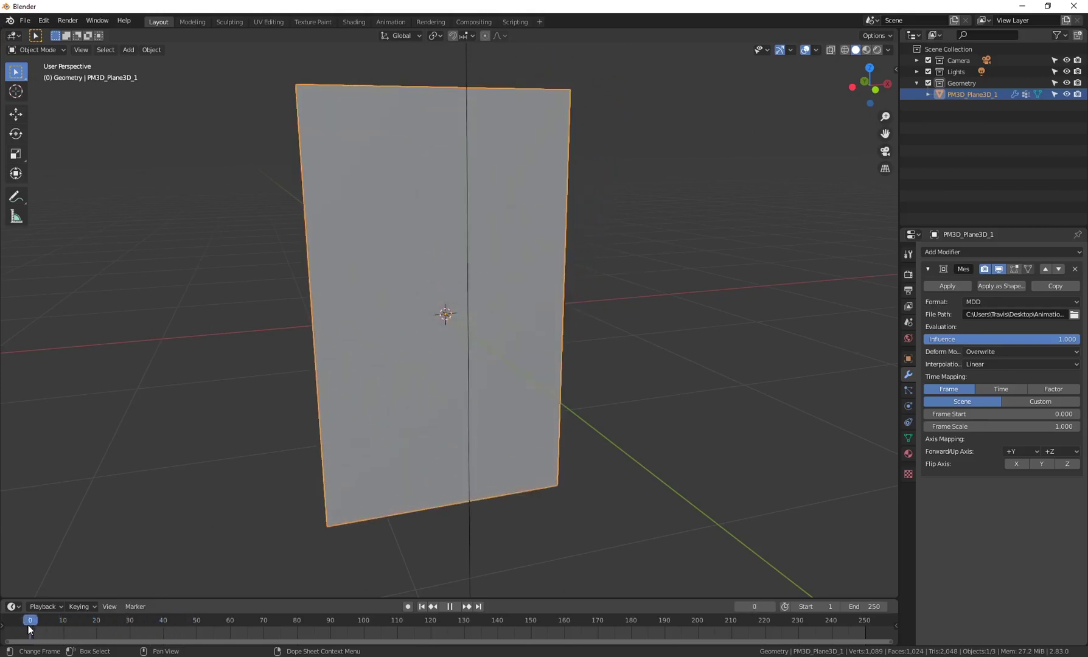
{"action": "middle_click_drag", "start_coordinate": [386, 283], "coordinate": [381, 306], "text": "shift"}
{"action": "scroll", "coordinate": [382, 307], "scroll_direction": "down", "scroll_amount": 1}
{"action": "scroll", "coordinate": [382, 306], "scroll_direction": "up", "scroll_amount": 5}
{"action": "key", "text": "space"}
{"action": "scroll", "coordinate": [402, 287], "scroll_direction": "down", "scroll_amount": 5}
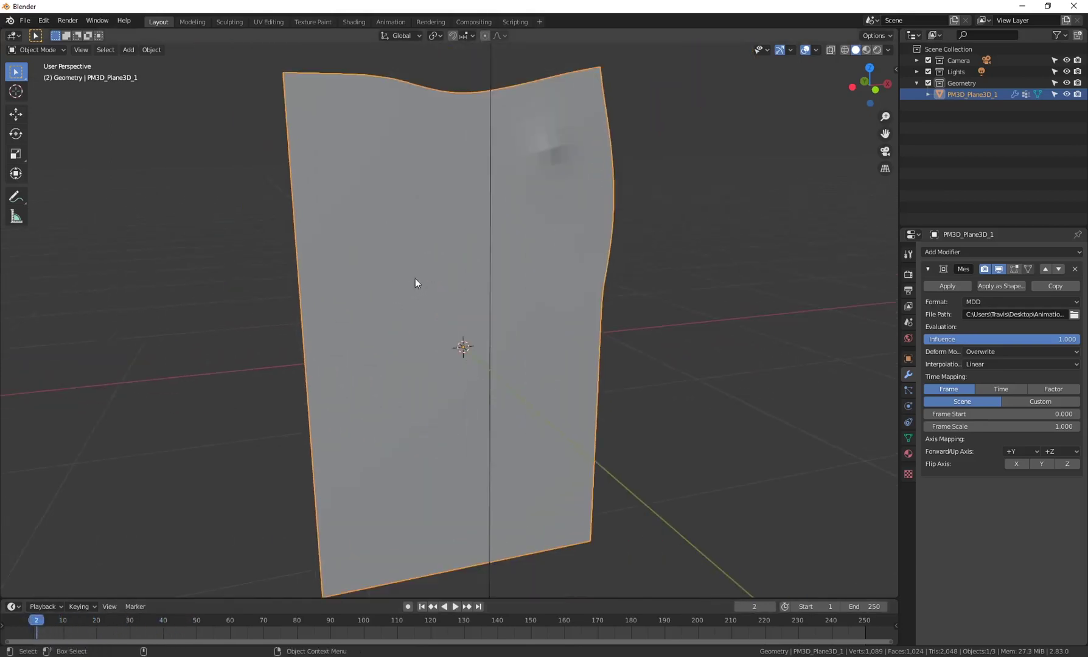
{"action": "key", "text": "space"}
{"action": "left_click_drag", "start_coordinate": [170, 621], "coordinate": [28, 628]}
{"action": "key", "text": "space"}
{"action": "middle_click_drag", "start_coordinate": [375, 266], "coordinate": [384, 268], "text": "shift"}
{"action": "middle_click_drag", "start_coordinate": [414, 230], "coordinate": [503, 189]}
{"action": "mouse_move", "coordinate": [34, 620]}
{"action": "left_mouse_down"}
{"action": "mouse_move", "coordinate": [157, 626]}
{"action": "mouse_move", "coordinate": [30, 626]}
{"action": "left_mouse_up"}
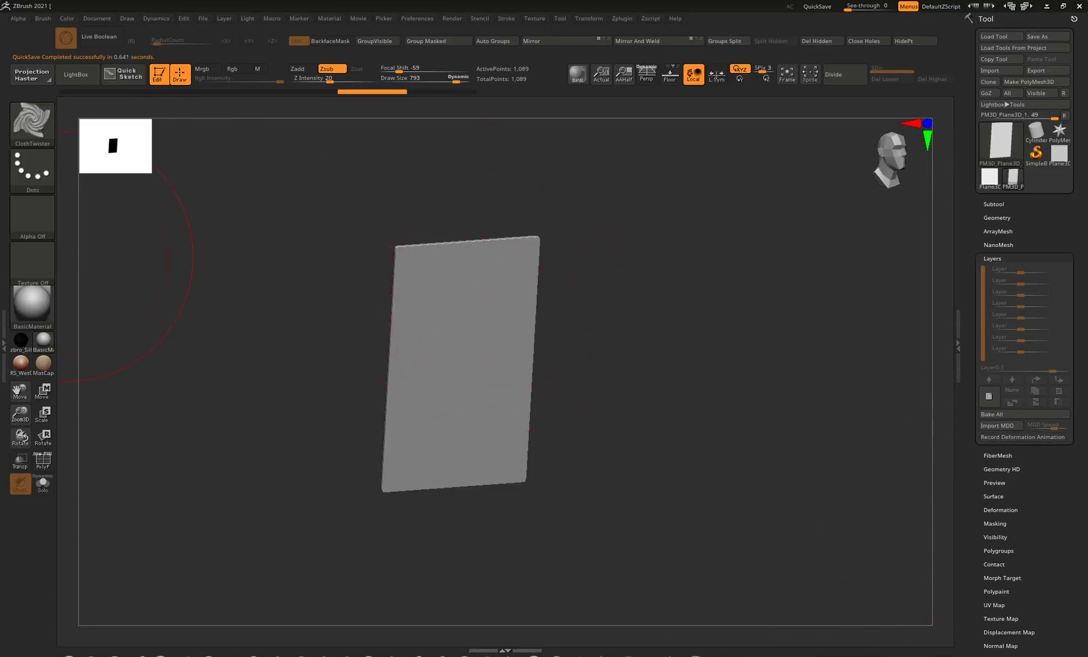
Switch to ZBrush, face the flat sheet from the front and review the Dynamics simulation settings
{"action": "left_click_drag", "start_coordinate": [69, 257], "coordinate": [64, 220], "text": "shift"}
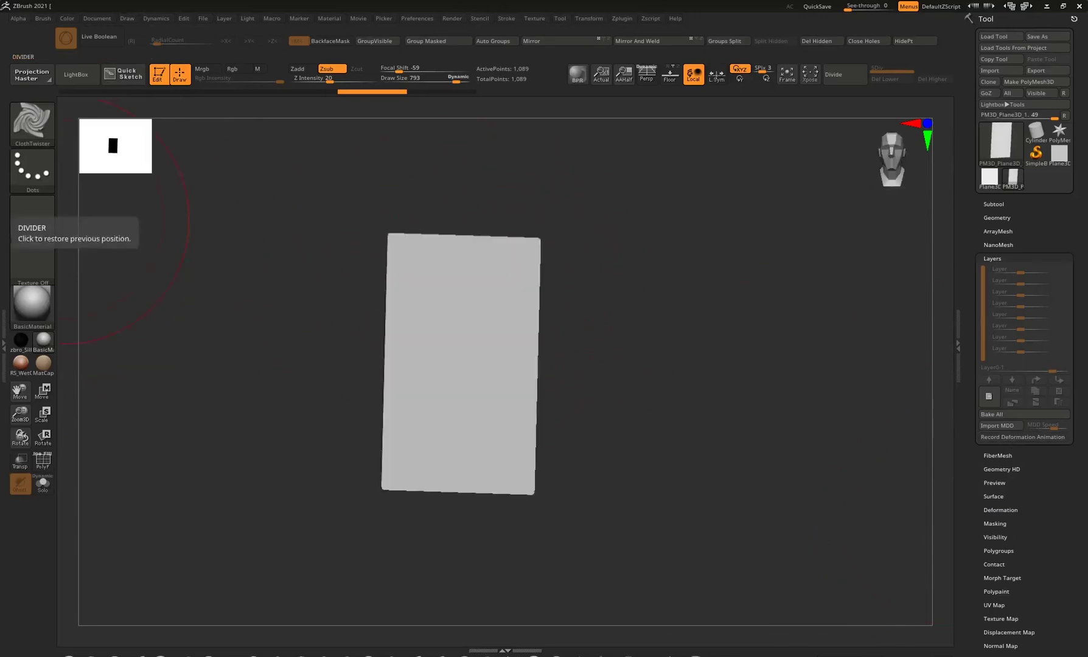
{"action": "left_click_drag", "start_coordinate": [619, 168], "coordinate": [606, 209], "text": "shift"}
{"action": "left_click_drag", "start_coordinate": [607, 209], "coordinate": [638, 187], "text": "alt"}
{"action": "left_click_drag", "start_coordinate": [237, 174], "coordinate": [227, 194], "text": "alt"}
{"action": "left_click", "coordinate": [156, 19]}
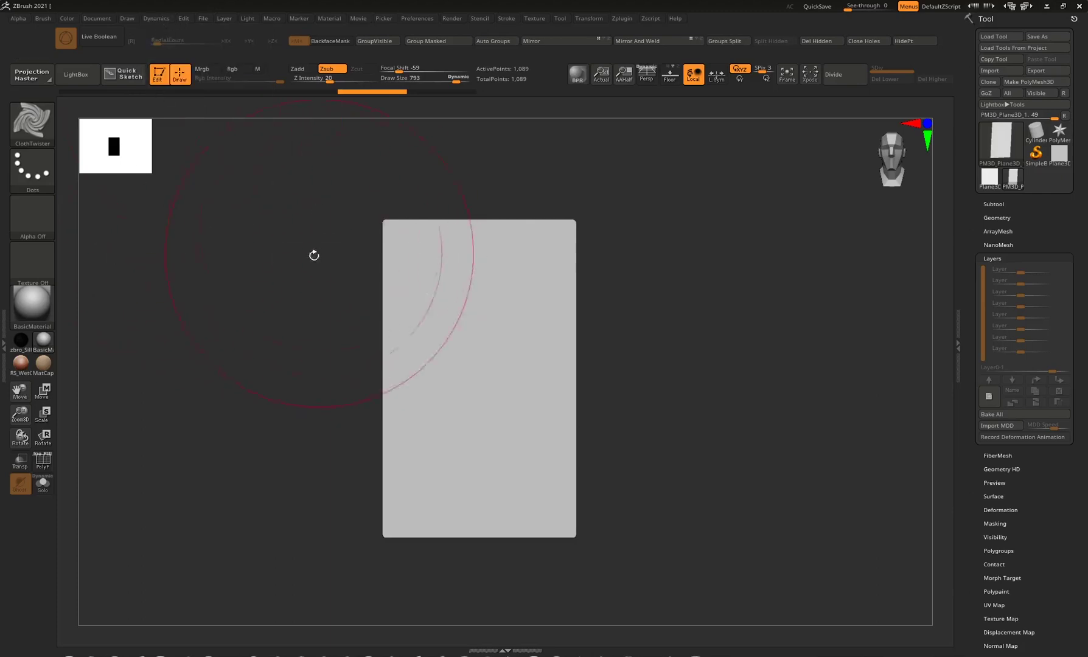
Enable Record Deformation Animation for the flat sheet again
{"action": "left_click_drag", "start_coordinate": [323, 241], "coordinate": [283, 261]}
{"action": "mouse_move", "coordinate": [691, 303]}
{"action": "left_mouse_down", "text": "alt"}
{"action": "mouse_move", "coordinate": [657, 266]}
{"action": "mouse_move", "coordinate": [675, 295]}
{"action": "left_mouse_up", "text": "alt"}
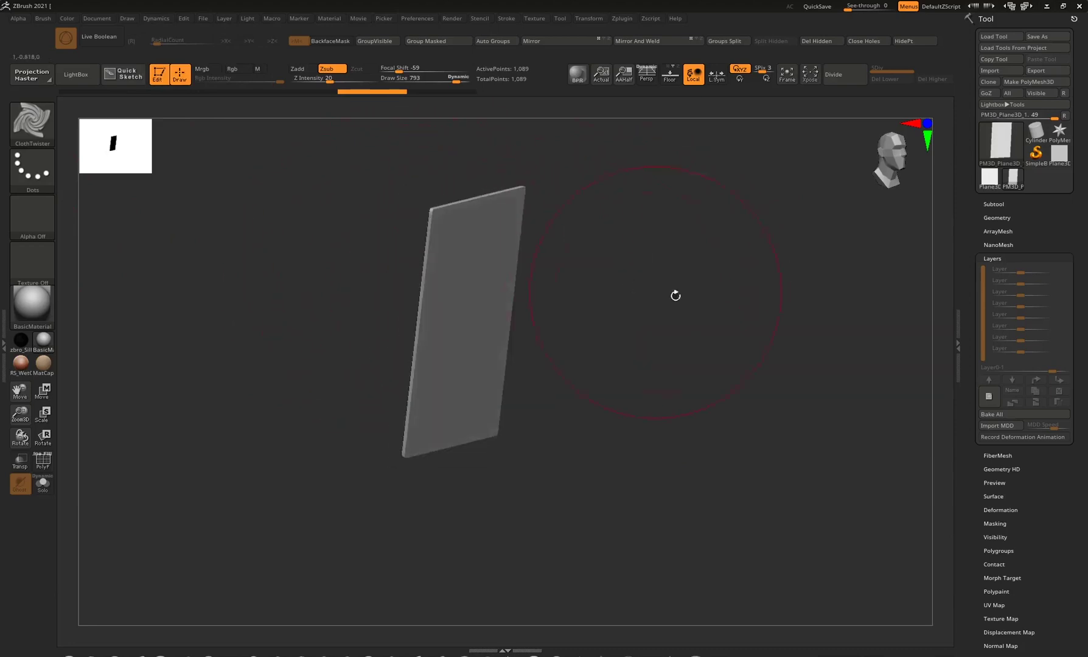
{"action": "left_click", "coordinate": [995, 438]}
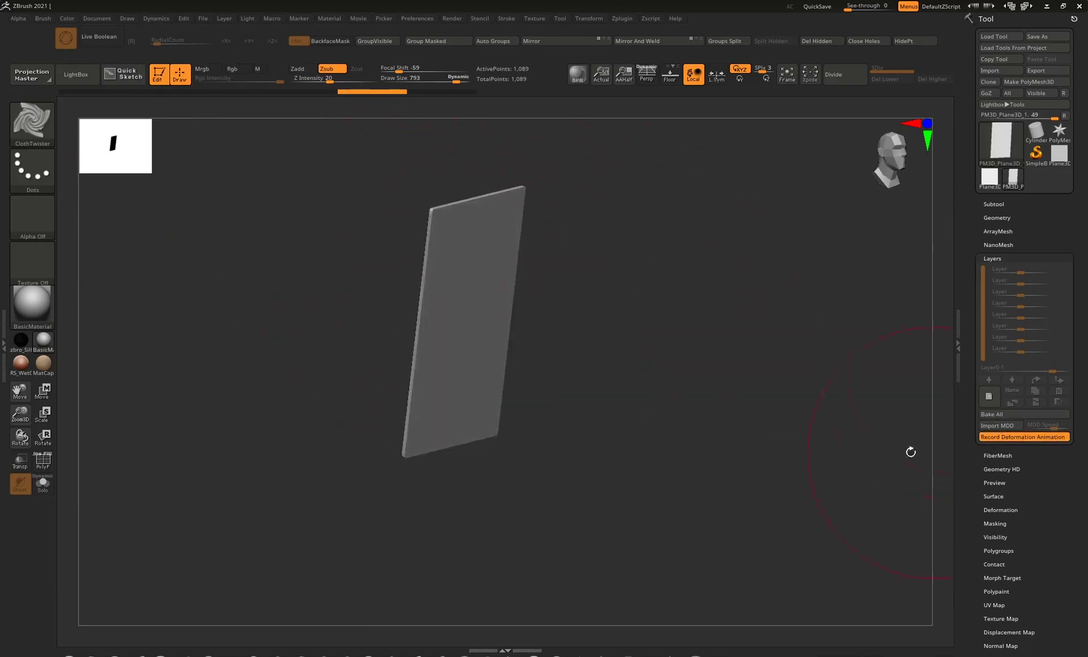
Choose the ClothHook brush and enable Inflate for the cloth dynamics with an amount of about 7
{"action": "left_click", "coordinate": [27, 127]}
{"action": "key", "text": "c"}
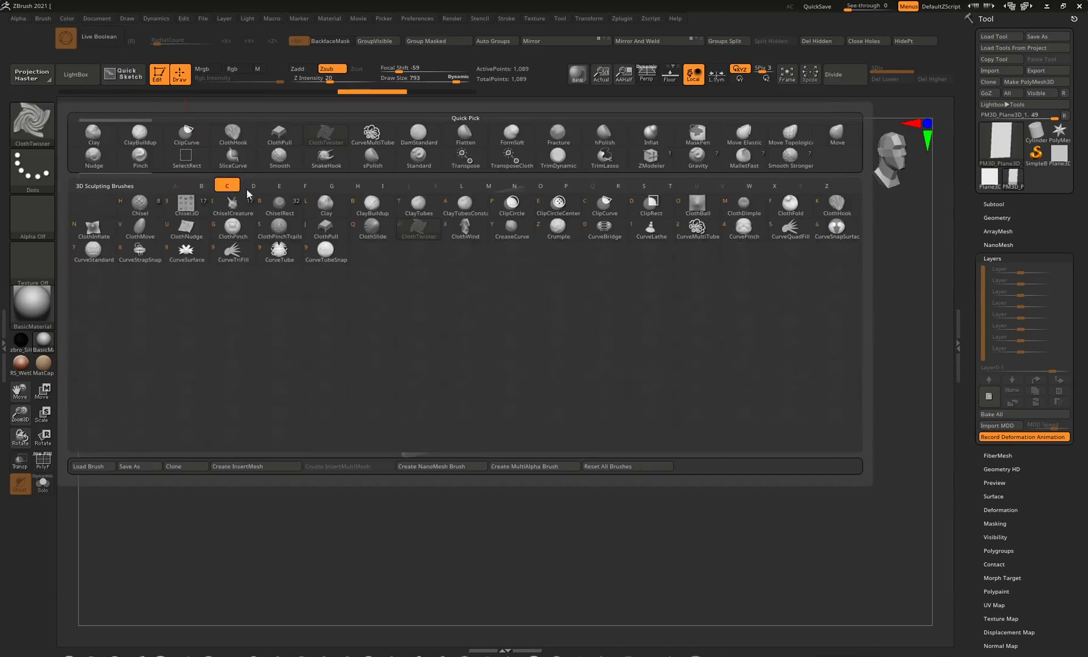
{"action": "left_click", "coordinate": [837, 207]}
{"action": "left_click", "coordinate": [157, 18]}
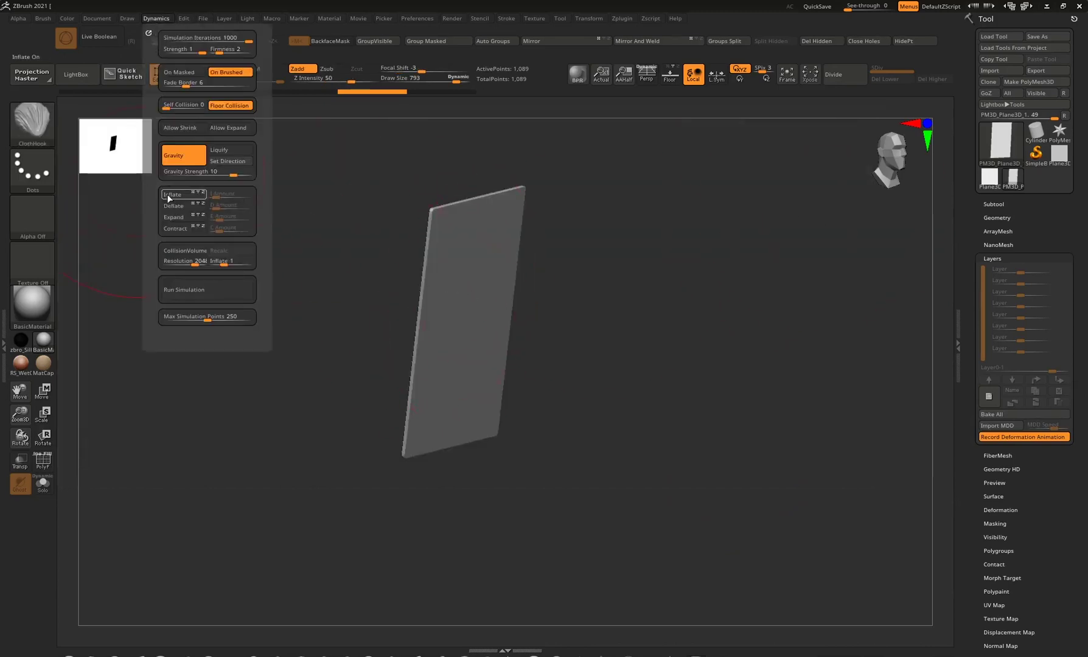
{"action": "left_click", "coordinate": [169, 193]}
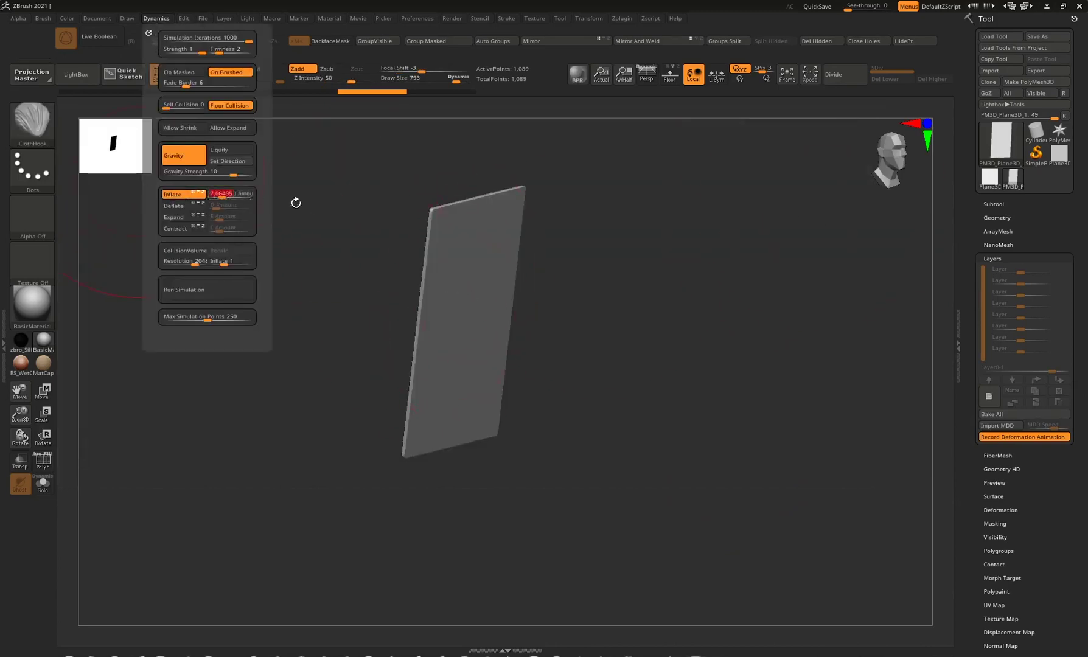
Pull the flat sheet down and sweep it from side to side with several ClothHook strokes until it folds and trails sideways
{"action": "mouse_move", "coordinate": [452, 243]}
{"action": "left_mouse_down"}
{"action": "mouse_move", "coordinate": [408, 243]}
{"action": "mouse_move", "coordinate": [430, 289]}
{"action": "mouse_move", "coordinate": [454, 287]}
{"action": "left_mouse_up"}
{"action": "mouse_move", "coordinate": [461, 400]}
{"action": "left_mouse_down"}
{"action": "mouse_move", "coordinate": [426, 414]}
{"action": "mouse_move", "coordinate": [518, 427]}
{"action": "mouse_move", "coordinate": [534, 376]}
{"action": "mouse_move", "coordinate": [541, 315]}
{"action": "mouse_move", "coordinate": [491, 291]}
{"action": "mouse_move", "coordinate": [450, 329]}
{"action": "mouse_move", "coordinate": [502, 400]}
{"action": "mouse_move", "coordinate": [644, 352]}
{"action": "mouse_move", "coordinate": [698, 282]}
{"action": "left_mouse_up"}
{"action": "mouse_move", "coordinate": [658, 231]}
{"action": "left_mouse_down"}
{"action": "mouse_move", "coordinate": [712, 238]}
{"action": "mouse_move", "coordinate": [809, 299]}
{"action": "mouse_move", "coordinate": [674, 319]}
{"action": "mouse_move", "coordinate": [602, 234]}
{"action": "mouse_move", "coordinate": [557, 216]}
{"action": "mouse_move", "coordinate": [598, 189]}
{"action": "mouse_move", "coordinate": [517, 191]}
{"action": "mouse_move", "coordinate": [484, 260]}
{"action": "mouse_move", "coordinate": [384, 226]}
{"action": "left_mouse_up"}
{"action": "mouse_move", "coordinate": [335, 190]}
{"action": "left_mouse_down"}
{"action": "mouse_move", "coordinate": [274, 211]}
{"action": "mouse_move", "coordinate": [295, 240]}
{"action": "mouse_move", "coordinate": [376, 188]}
{"action": "mouse_move", "coordinate": [475, 204]}
{"action": "mouse_move", "coordinate": [525, 182]}
{"action": "mouse_move", "coordinate": [426, 180]}
{"action": "mouse_move", "coordinate": [557, 201]}
{"action": "mouse_move", "coordinate": [718, 284]}
{"action": "mouse_move", "coordinate": [727, 267]}
{"action": "left_mouse_up"}
{"action": "left_click_drag", "start_coordinate": [570, 253], "coordinate": [540, 324], "text": "alt"}
{"action": "mouse_move", "coordinate": [699, 311]}
{"action": "left_mouse_down"}
{"action": "mouse_move", "coordinate": [738, 306]}
{"action": "mouse_move", "coordinate": [800, 327]}
{"action": "left_mouse_up"}
Stop recording the deformation animation and save it as an MDD file named 3
{"action": "left_click", "coordinate": [996, 440]}
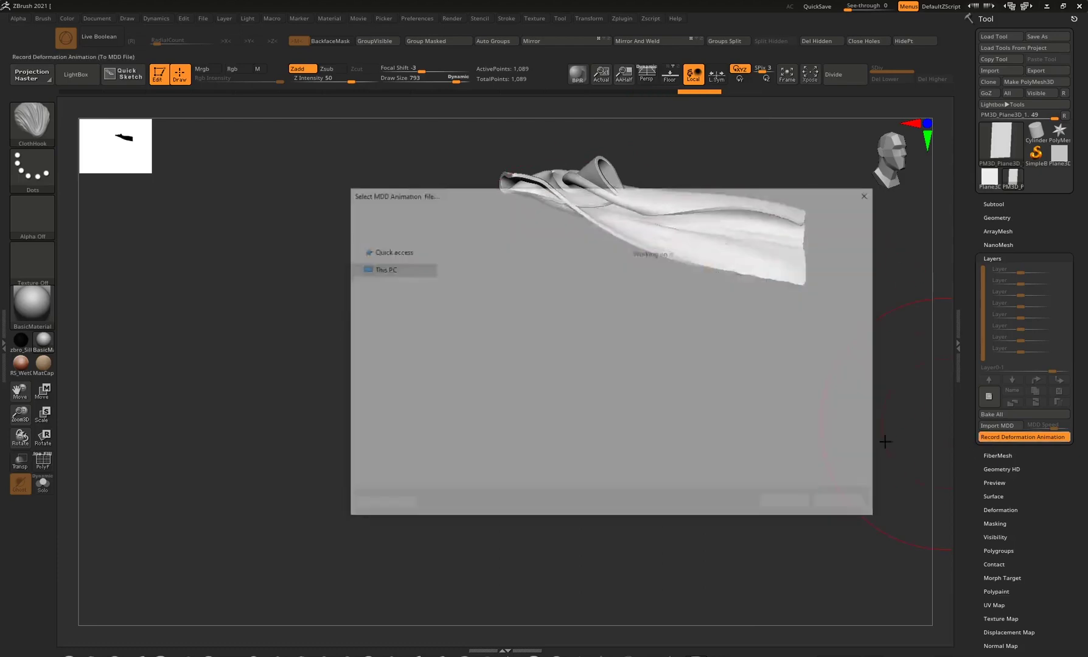
{"action": "type", "text": "3"}
{"action": "left_click", "coordinate": [789, 505]}
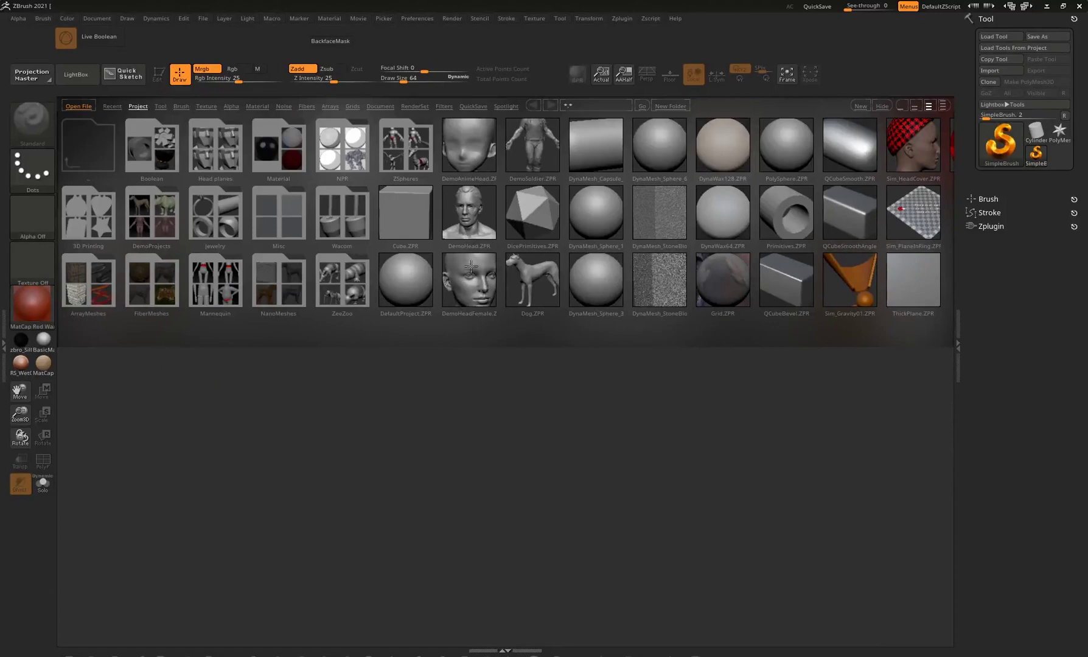
Open the DemoHeadFemale project and view the whole head from a distance
{"action": "double_click", "coordinate": [466, 287]}
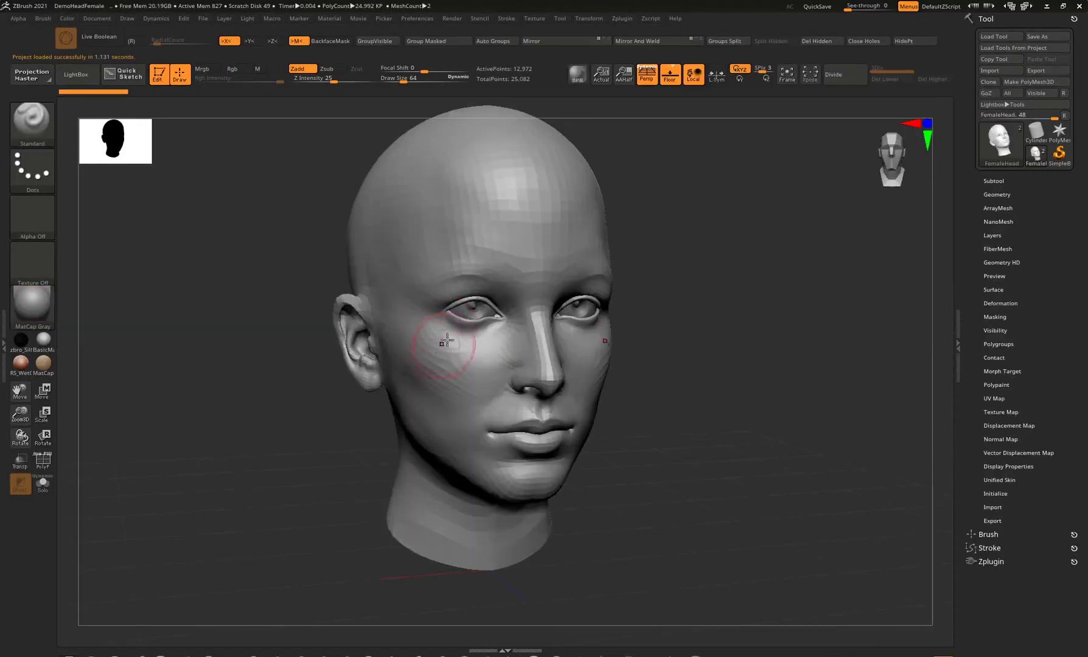
{"action": "left_click_drag", "start_coordinate": [707, 224], "coordinate": [524, 333]}
{"action": "left_click_drag", "start_coordinate": [683, 262], "coordinate": [567, 251], "text": "alt"}
{"action": "left_click_drag", "start_coordinate": [652, 255], "coordinate": [711, 316]}
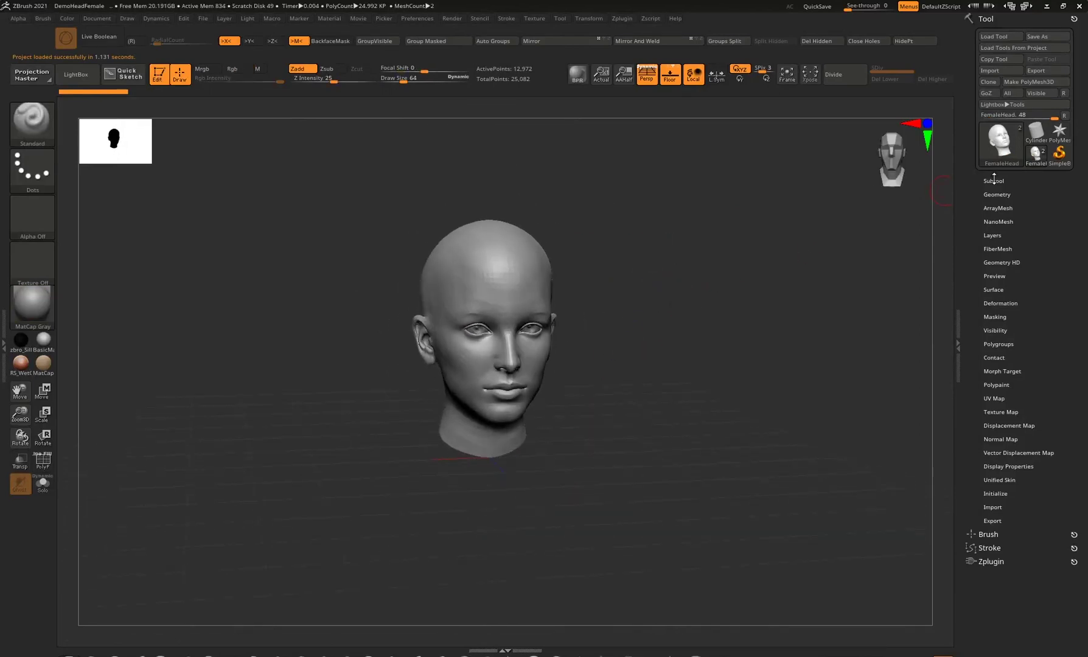
Append a Cube3D to the head's subtools and delete the eyes subtool
{"action": "left_click", "coordinate": [995, 180]}
{"action": "left_click", "coordinate": [1039, 365]}
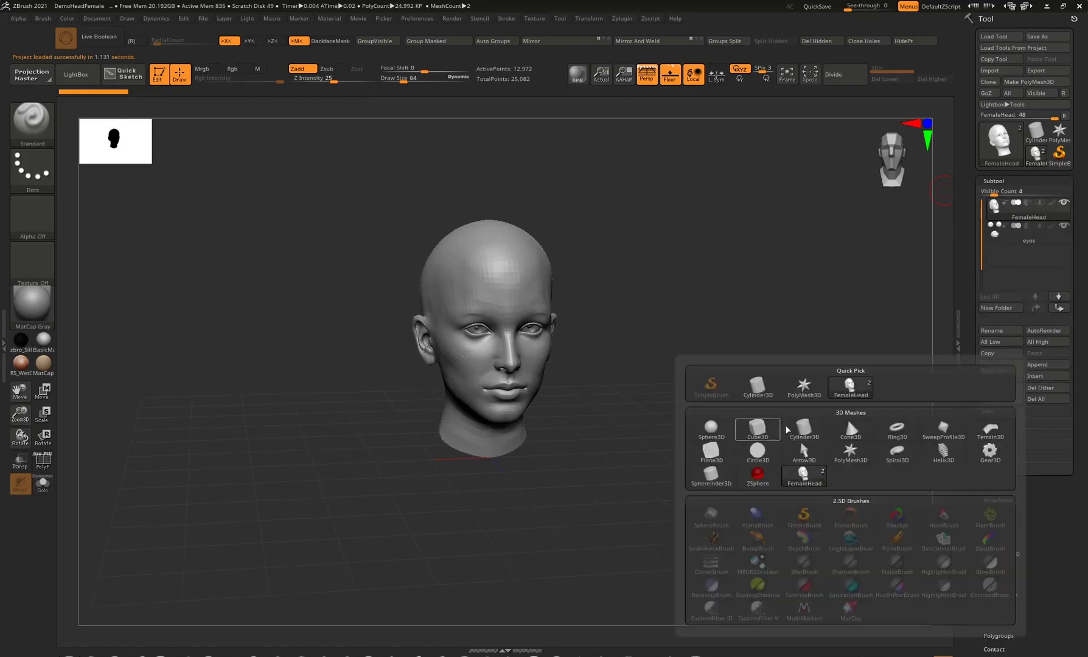
{"action": "left_click", "coordinate": [758, 429]}
{"action": "left_click", "coordinate": [1066, 243]}
{"action": "left_click", "coordinate": [990, 394]}
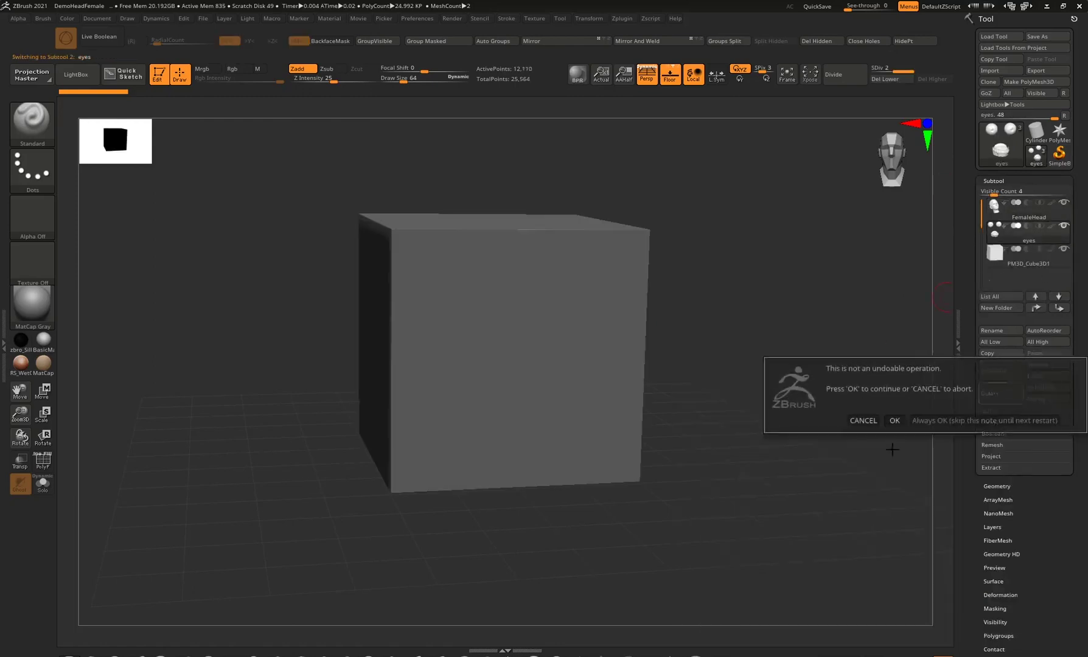
{"action": "left_click", "coordinate": [897, 419]}
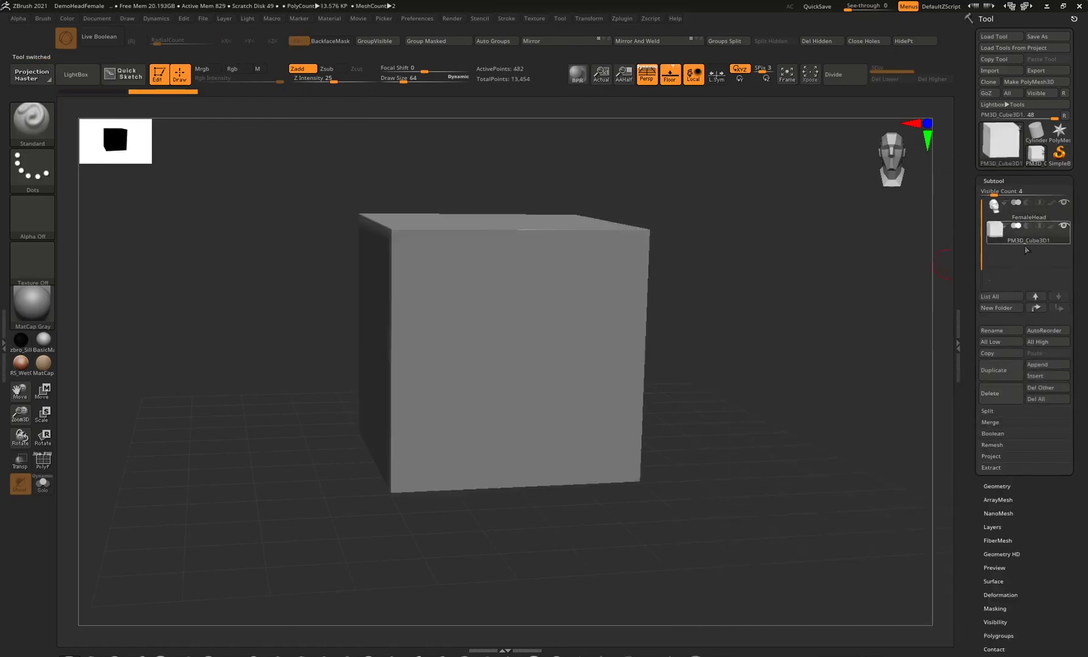
Scale the cube down to smaller than the head and move it beside the face using the Transpose brush
{"action": "key", "text": "b"}
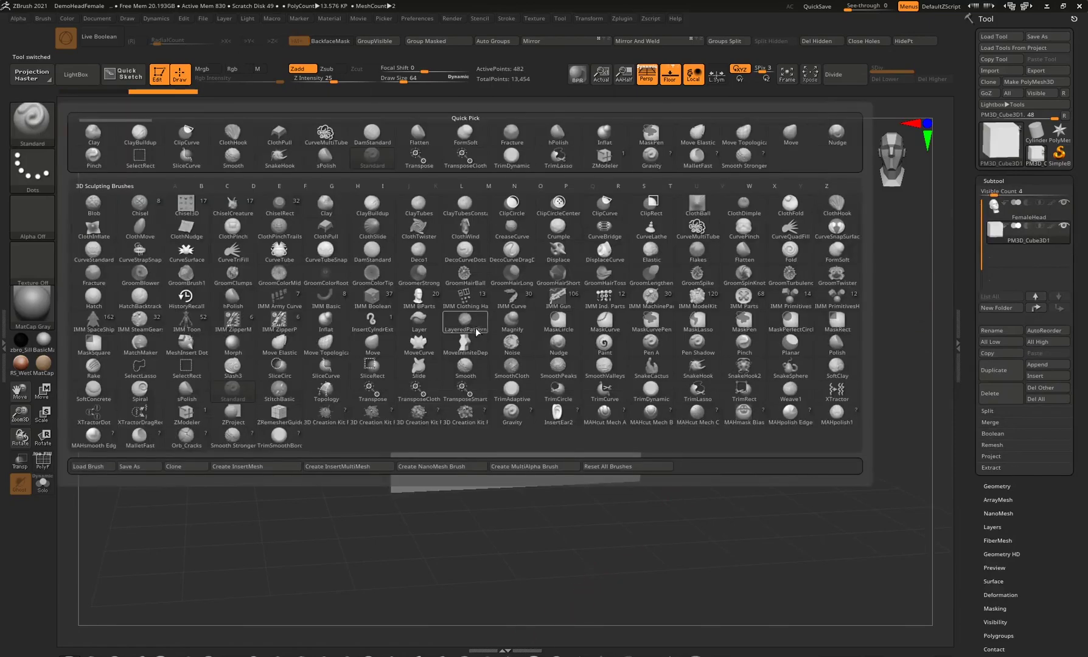
{"action": "left_click", "coordinate": [372, 390]}
{"action": "left_click_drag", "start_coordinate": [489, 335], "coordinate": [505, 298]}
{"action": "left_click_drag", "start_coordinate": [429, 339], "coordinate": [277, 341]}
{"action": "left_click_drag", "start_coordinate": [353, 283], "coordinate": [353, 327]}
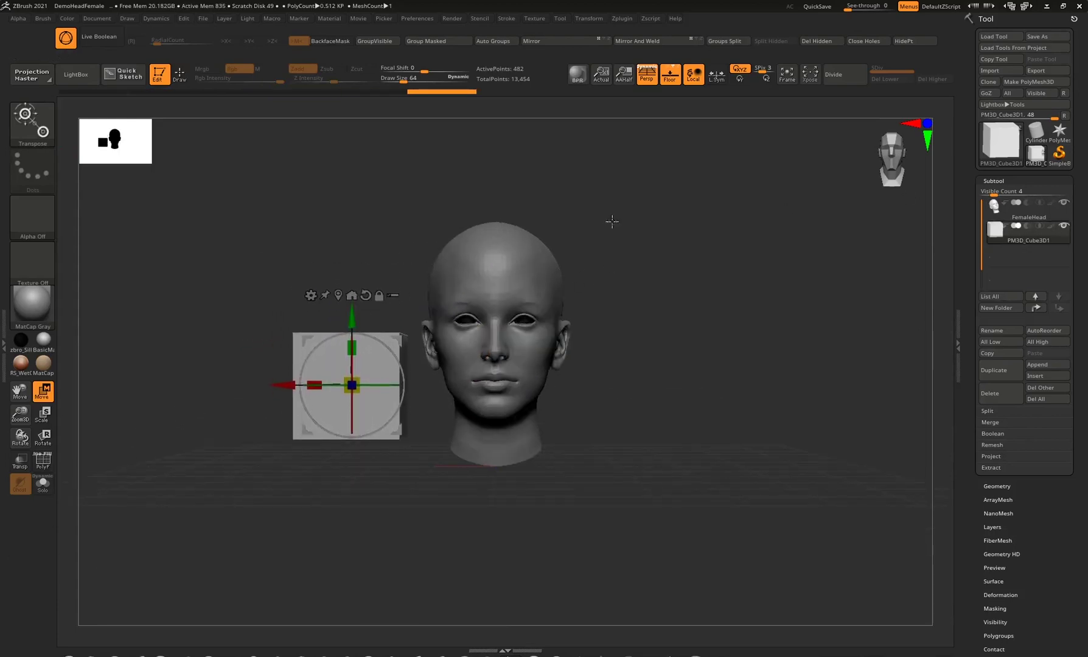
Select the FemaleHead subtool and enable CollisionVolume in the Dynamics settings
{"action": "key", "text": "f"}
{"action": "left_click", "coordinate": [1064, 220]}
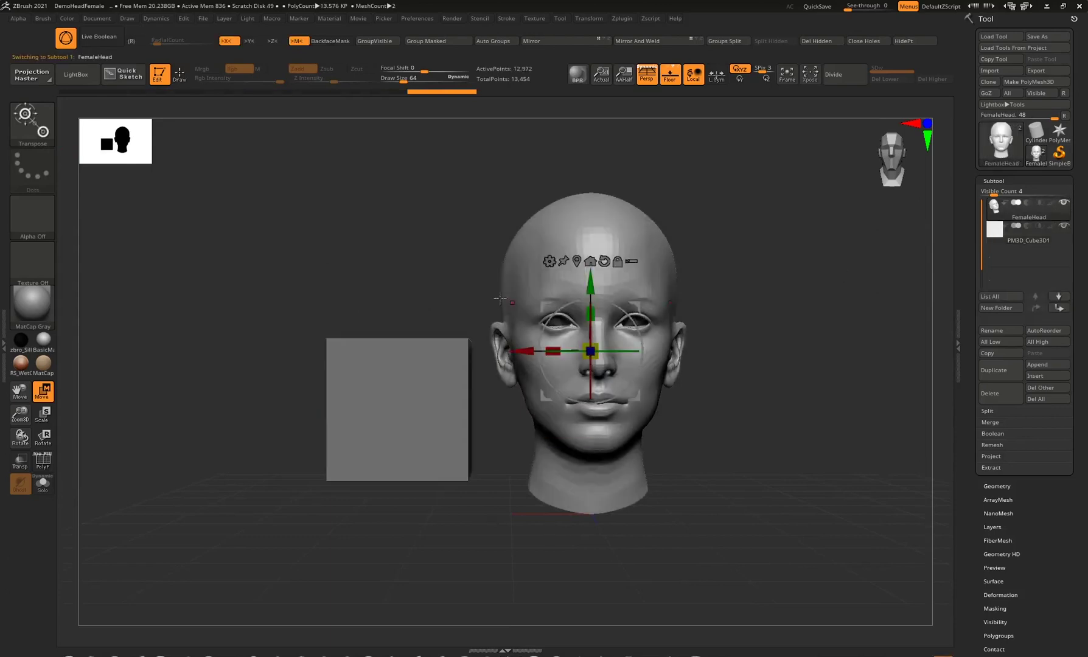
{"action": "left_click_drag", "start_coordinate": [703, 248], "coordinate": [663, 253], "text": "alt"}
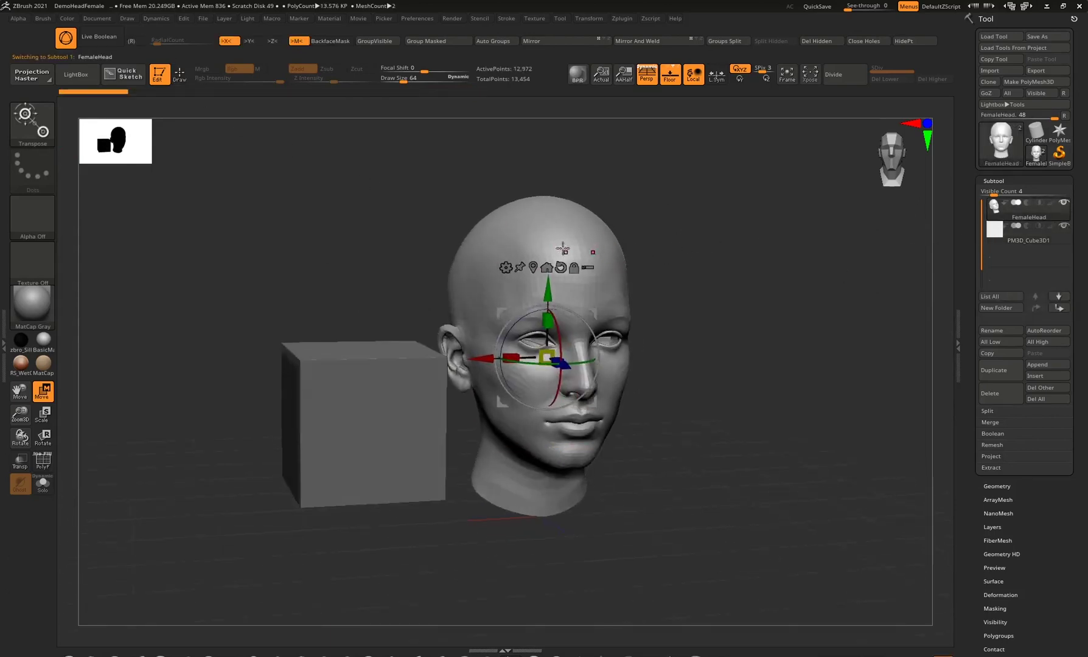
{"action": "left_click_drag", "start_coordinate": [700, 223], "coordinate": [655, 215]}
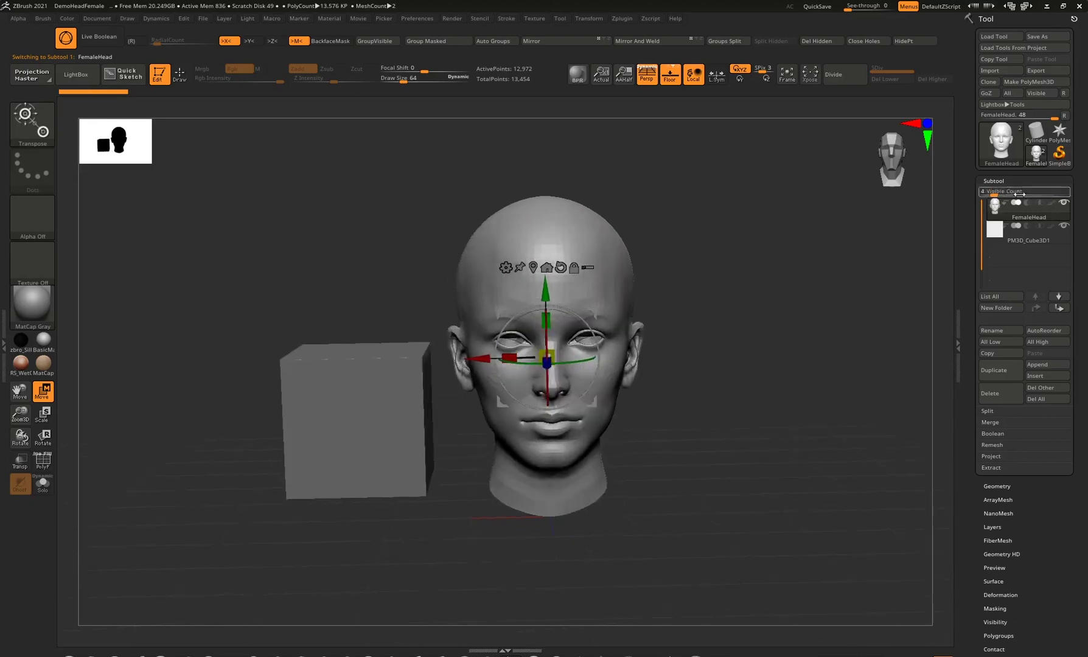
{"action": "left_click", "coordinate": [157, 18]}
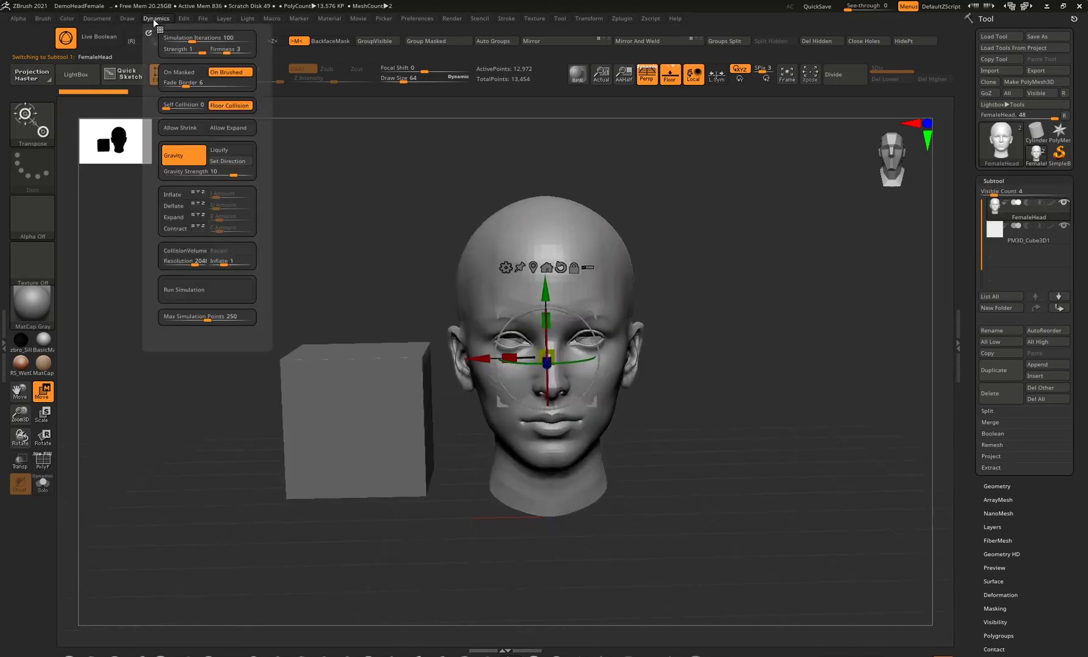
{"action": "left_click", "coordinate": [181, 251]}
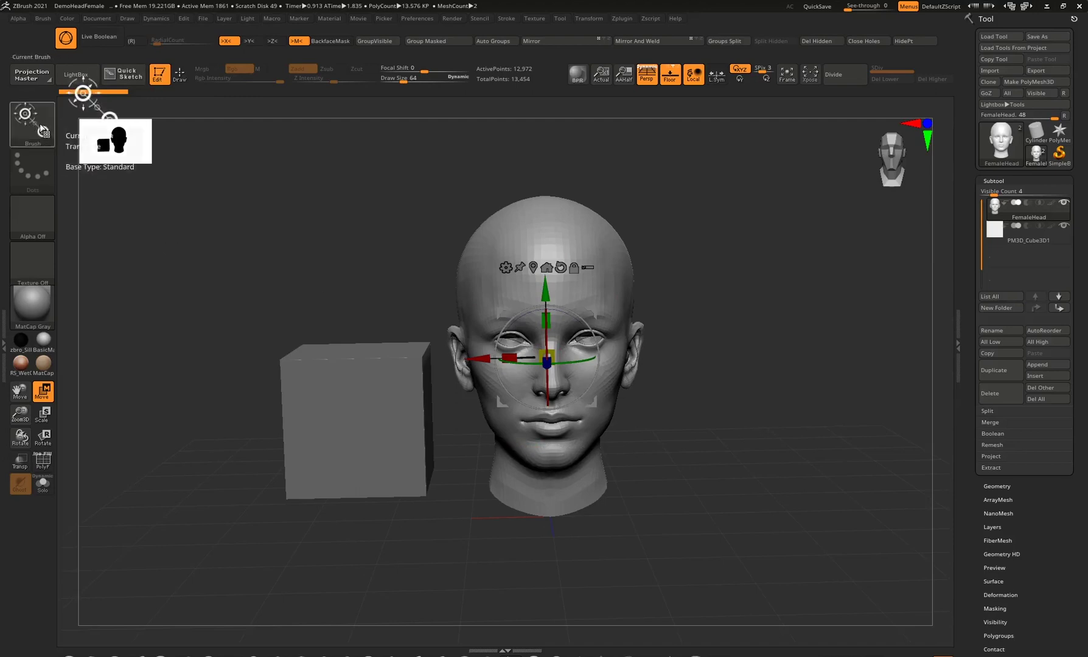
Run the cloth simulation on the female head beside the cube
{"action": "left_click", "coordinate": [161, 19]}
{"action": "left_click", "coordinate": [156, 19]}
{"action": "left_click", "coordinate": [191, 290]}
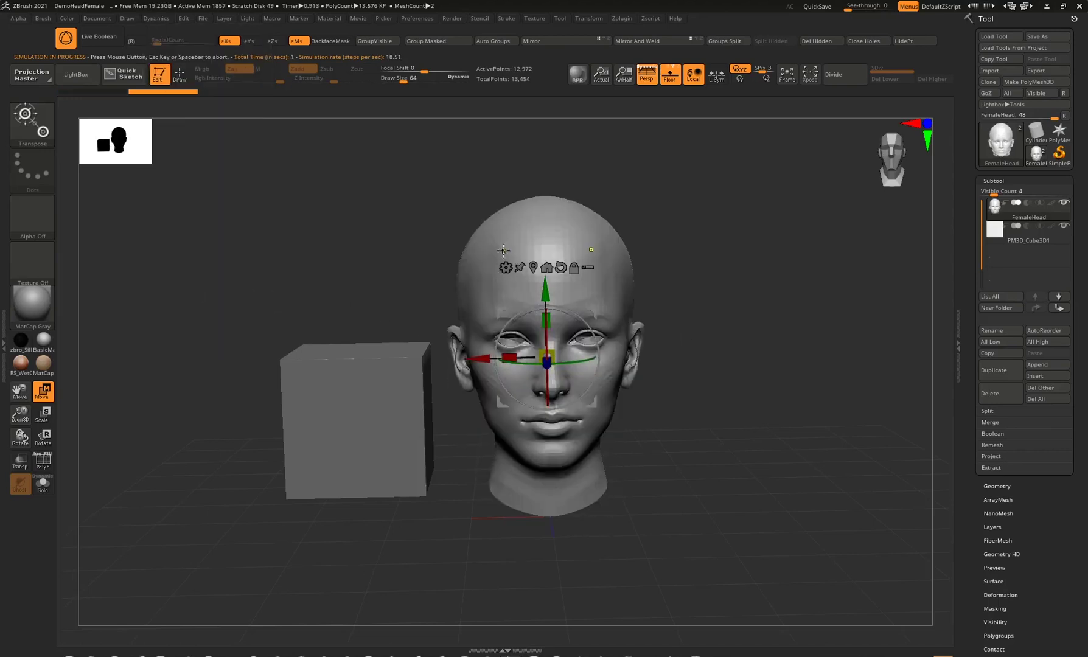
Center the cube beneath the head and raise the female head so it sits above the cube
{"action": "left_click", "coordinate": [1064, 243]}
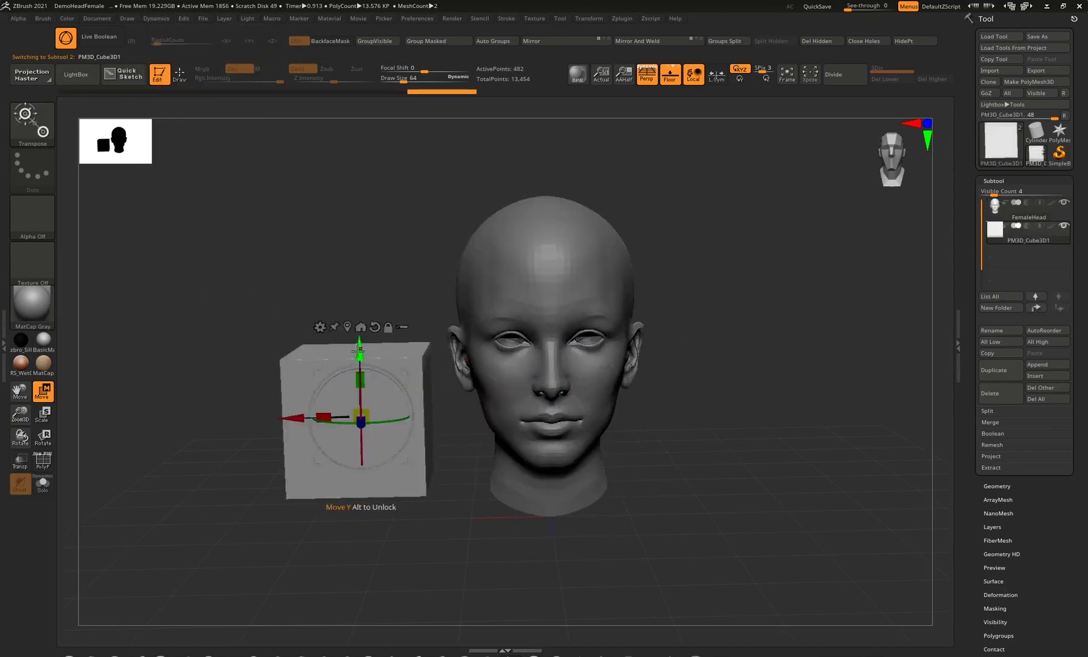
{"action": "left_click_drag", "start_coordinate": [289, 413], "coordinate": [484, 414]}
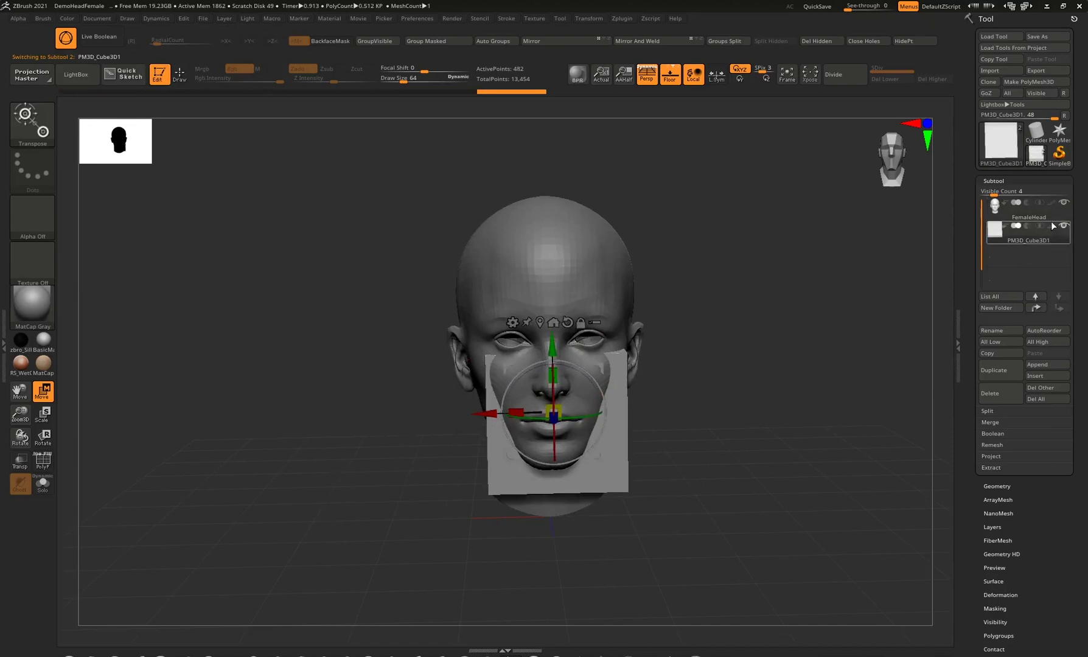
{"action": "left_click", "coordinate": [1029, 210]}
{"action": "left_click_drag", "start_coordinate": [544, 284], "coordinate": [544, 95]}
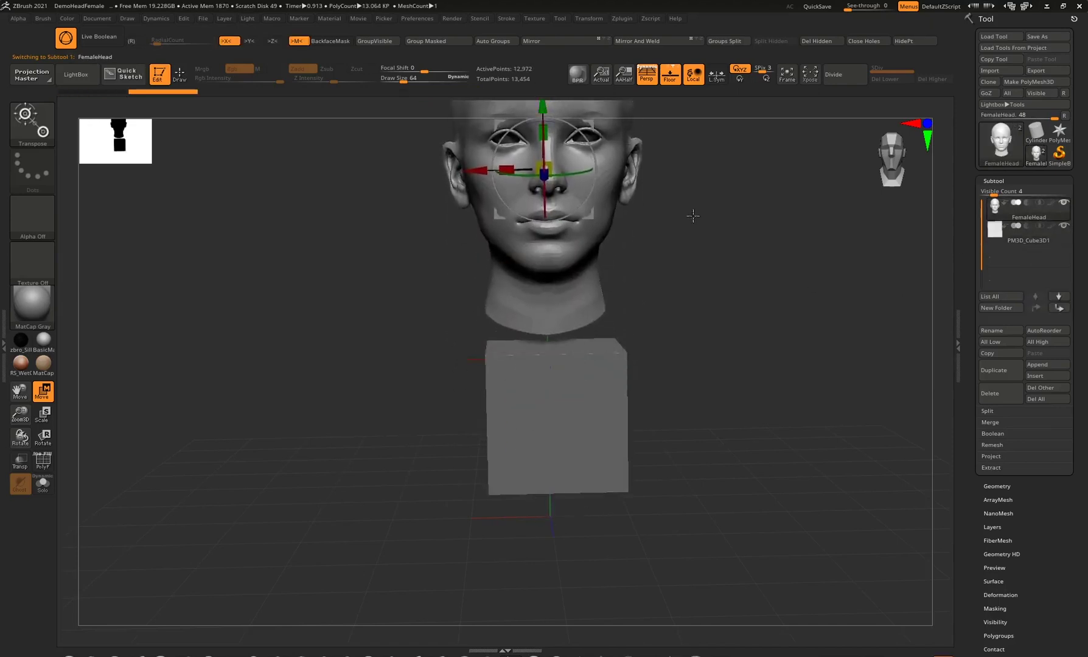
{"action": "left_click_drag", "start_coordinate": [693, 217], "coordinate": [660, 262], "text": "alt"}
Run the simulation on the raised head, recalculate the collision volume and run the simulation again
{"action": "left_click", "coordinate": [155, 19]}
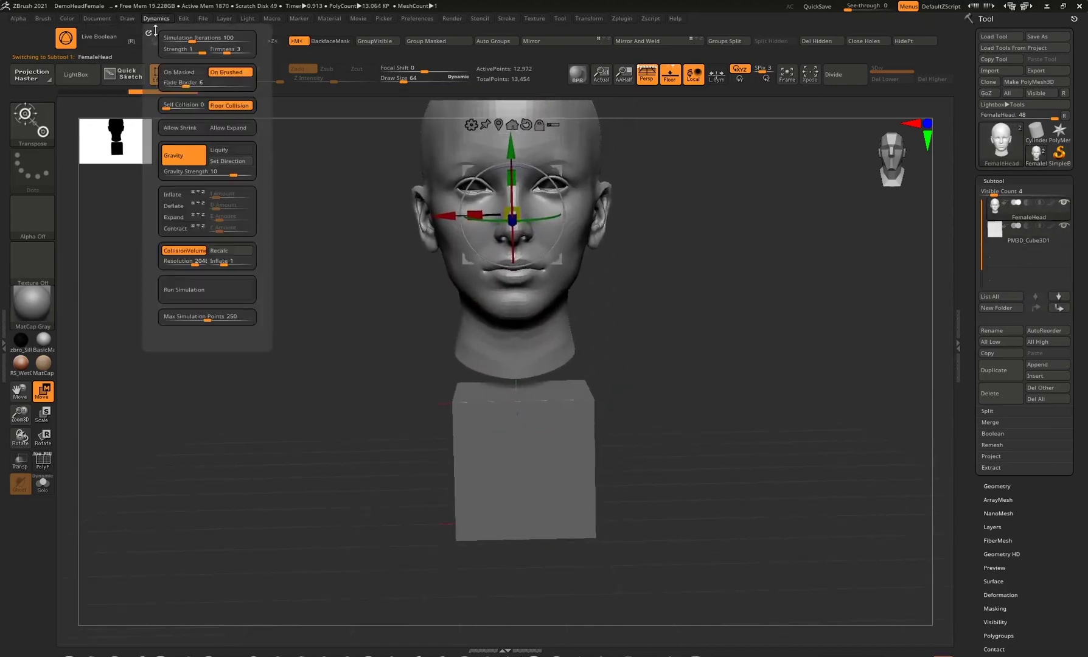
{"action": "left_click", "coordinate": [184, 290]}
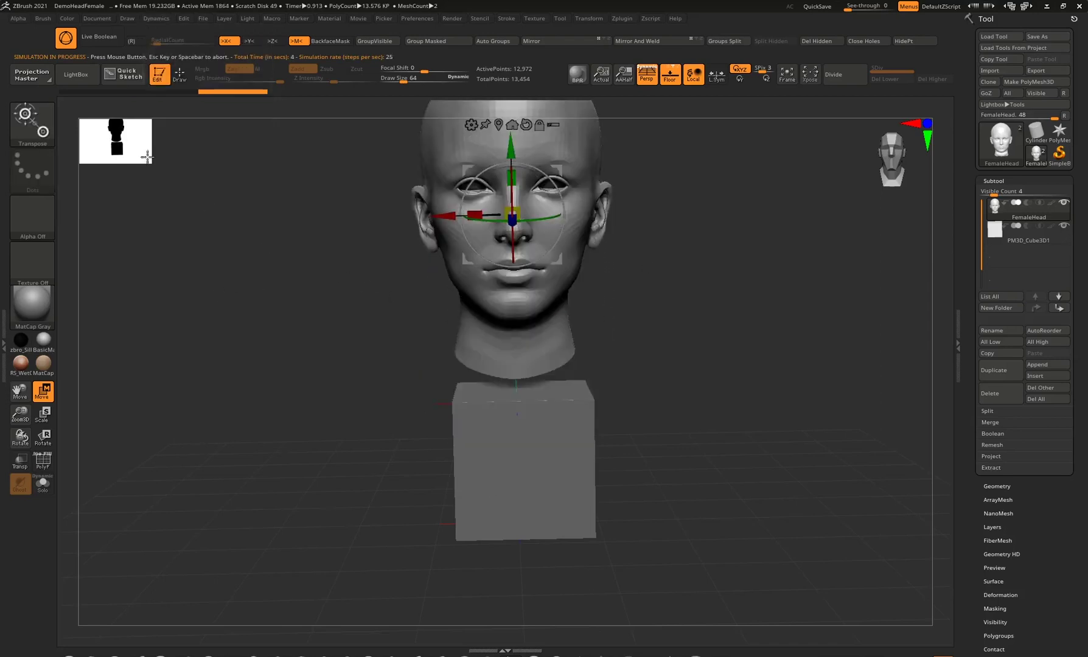
{"action": "left_click", "coordinate": [157, 20]}
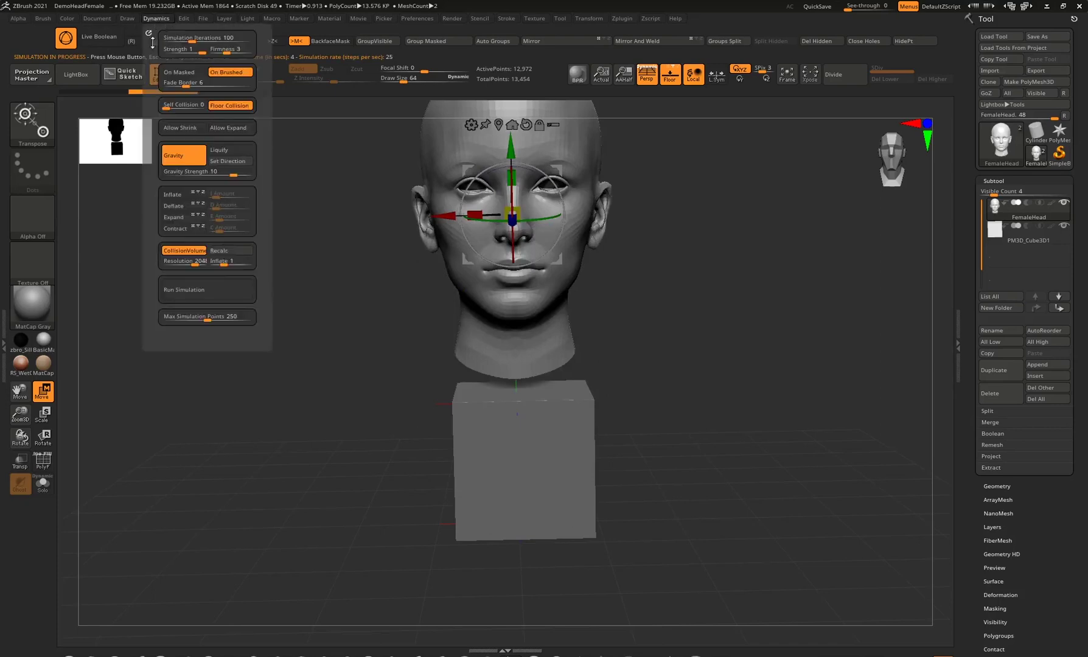
{"action": "left_click", "coordinate": [223, 252]}
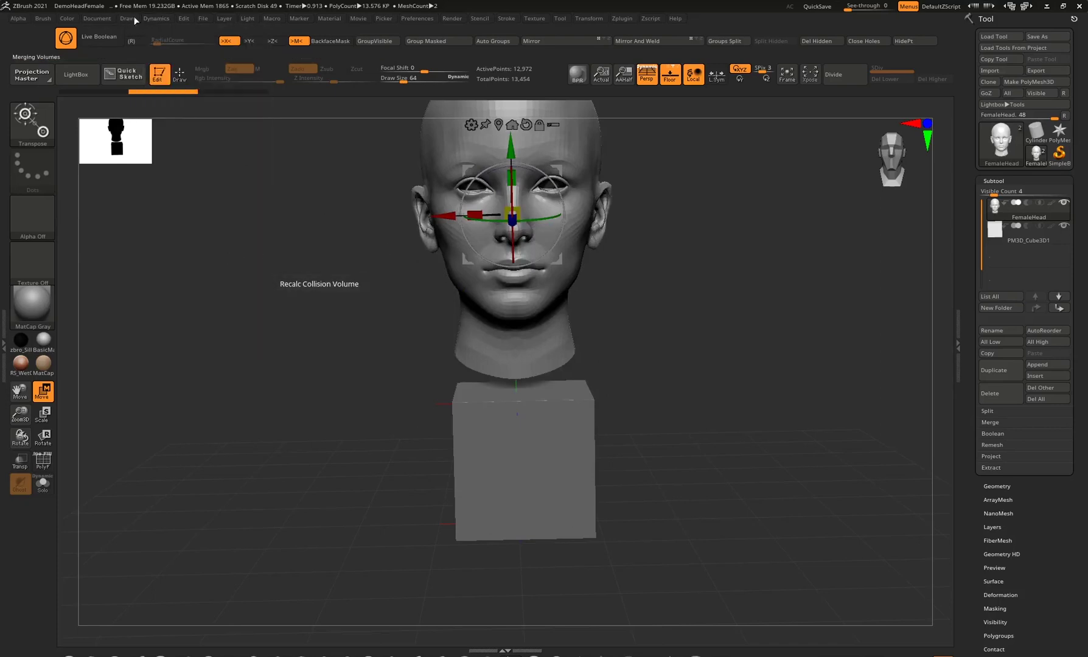
{"action": "left_click", "coordinate": [156, 19]}
{"action": "left_click", "coordinate": [191, 291]}
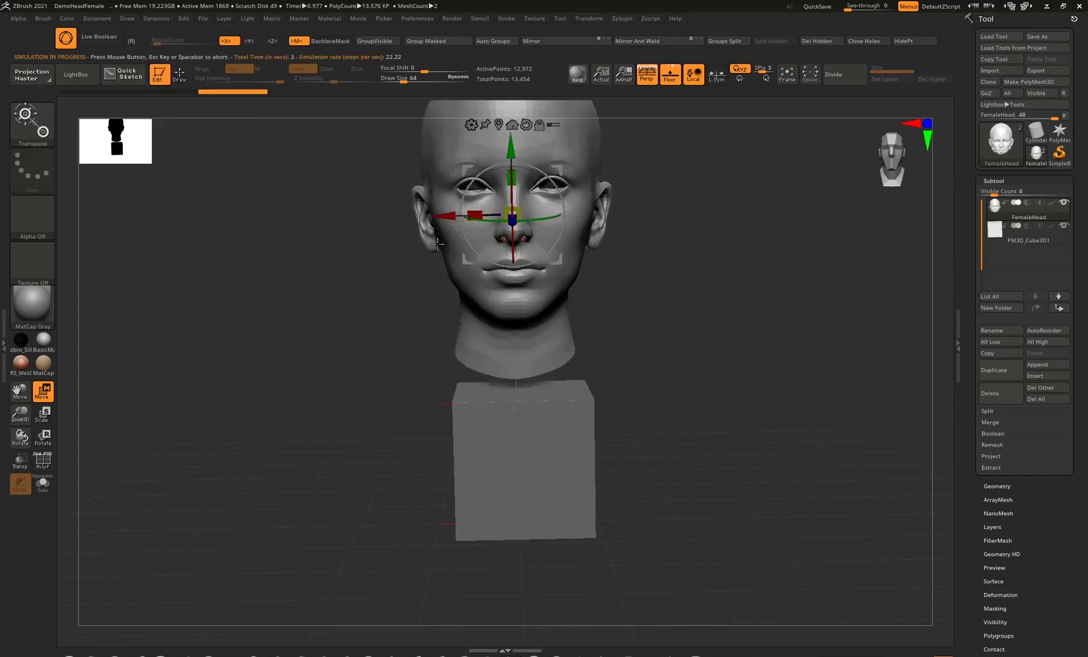
With the TransposeCloth brush, lower the head onto the cube, pull it off to one side and lower it further
{"action": "left_click", "coordinate": [36, 126]}
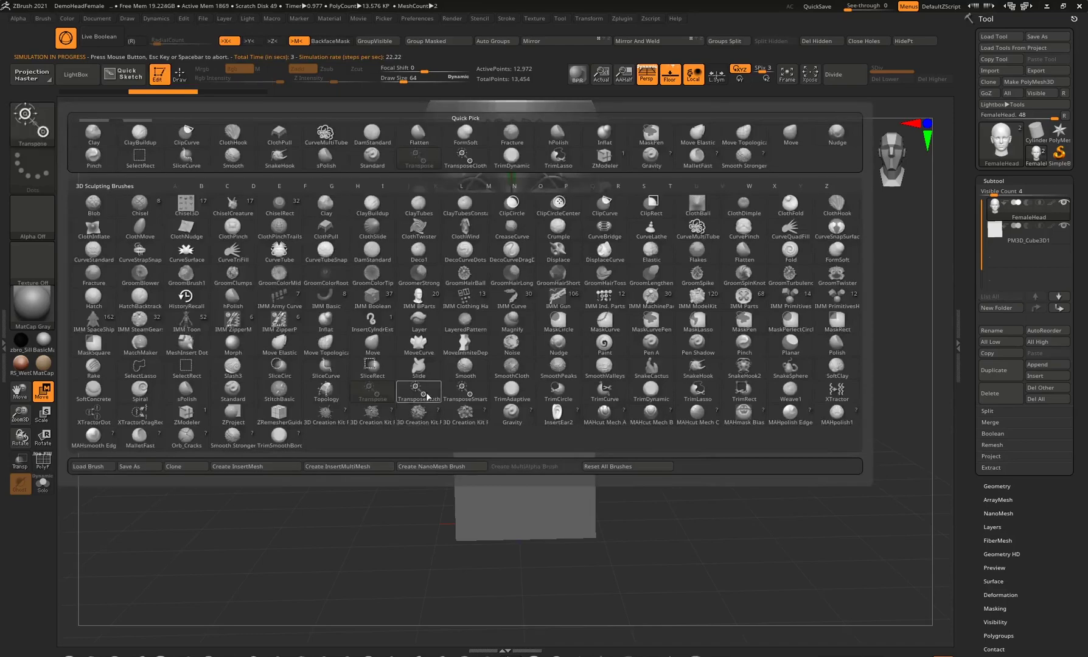
{"action": "left_click", "coordinate": [423, 395]}
{"action": "left_click_drag", "start_coordinate": [512, 146], "coordinate": [520, 221]}
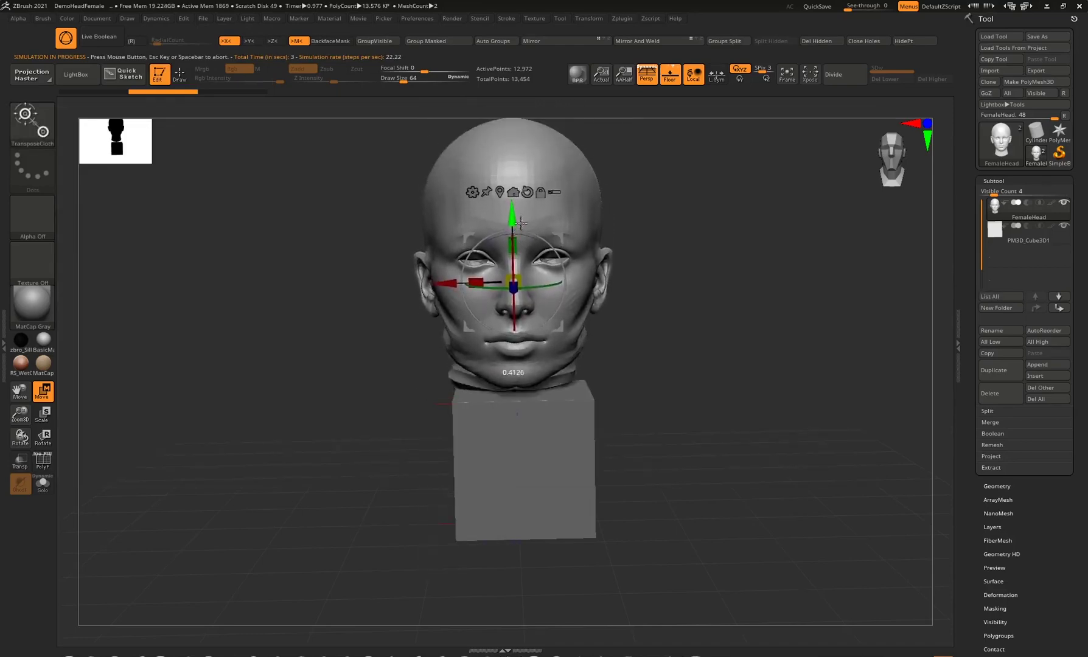
{"action": "left_click_drag", "start_coordinate": [443, 296], "coordinate": [344, 299]}
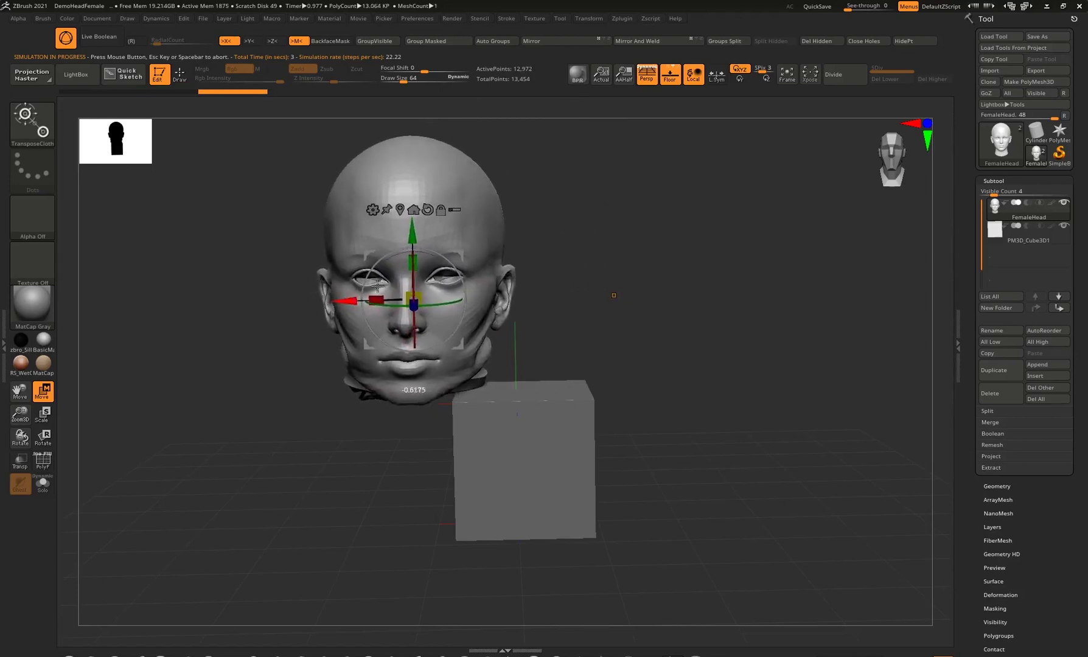
{"action": "left_click_drag", "start_coordinate": [411, 286], "coordinate": [414, 342]}
Drag the lowered head sideways into the cube so its cheek and jaw crumple against it as cloth
{"action": "left_click_drag", "start_coordinate": [611, 296], "coordinate": [599, 228], "text": "alt"}
{"action": "left_click_drag", "start_coordinate": [664, 218], "coordinate": [731, 214]}
{"action": "left_click_drag", "start_coordinate": [354, 335], "coordinate": [468, 339]}
{"action": "left_click_drag", "start_coordinate": [752, 248], "coordinate": [665, 263]}
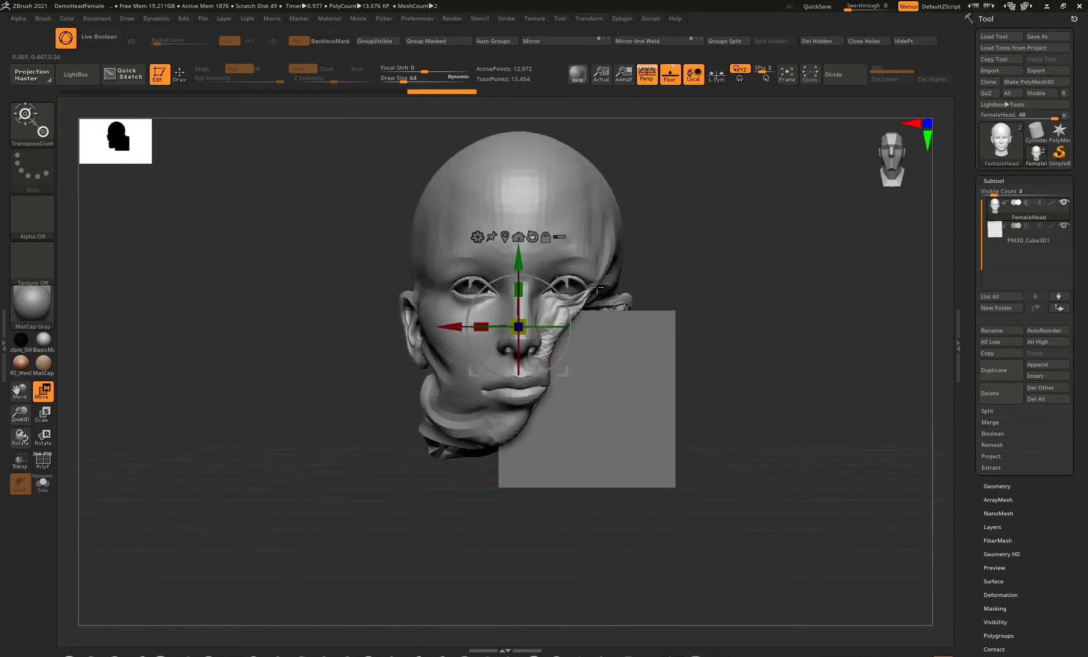
{"action": "left_click_drag", "start_coordinate": [459, 323], "coordinate": [539, 364]}
{"action": "left_click_drag", "start_coordinate": [746, 288], "coordinate": [743, 316]}
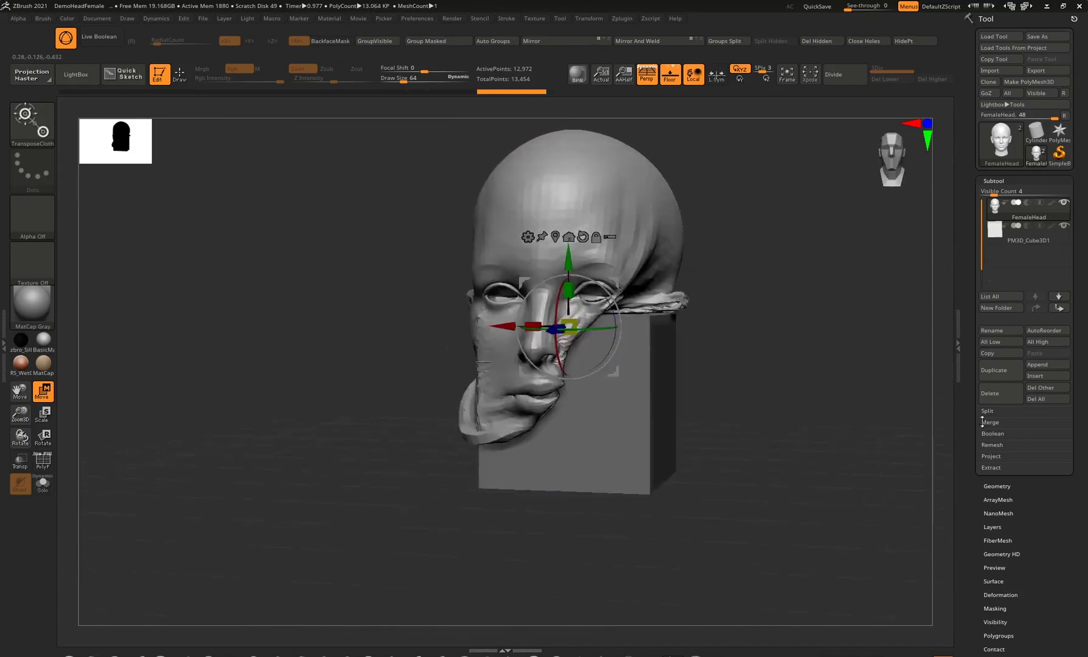
Show the head's Layers settings with the deformation recording option, and pull the crumpled head slightly away from the cube
{"action": "left_click", "coordinate": [1002, 486]}
{"action": "left_click", "coordinate": [991, 467]}
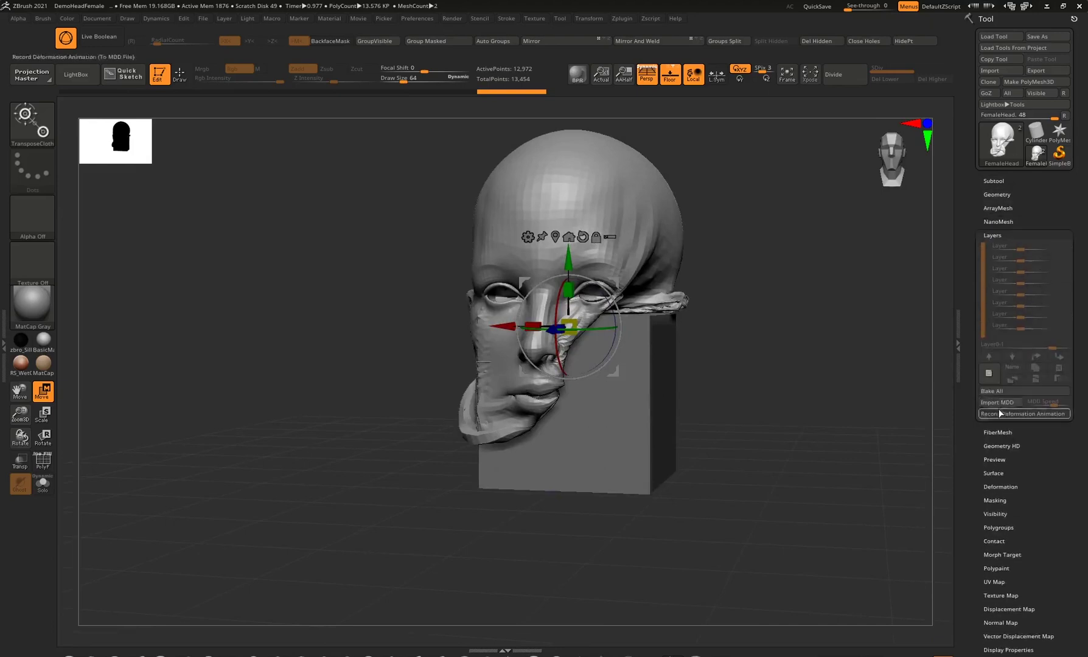
{"action": "left_click_drag", "start_coordinate": [762, 345], "coordinate": [731, 313], "text": "shift"}
{"action": "left_click_drag", "start_coordinate": [467, 347], "coordinate": [438, 346]}
{"action": "left_click_drag", "start_coordinate": [755, 287], "coordinate": [657, 322]}
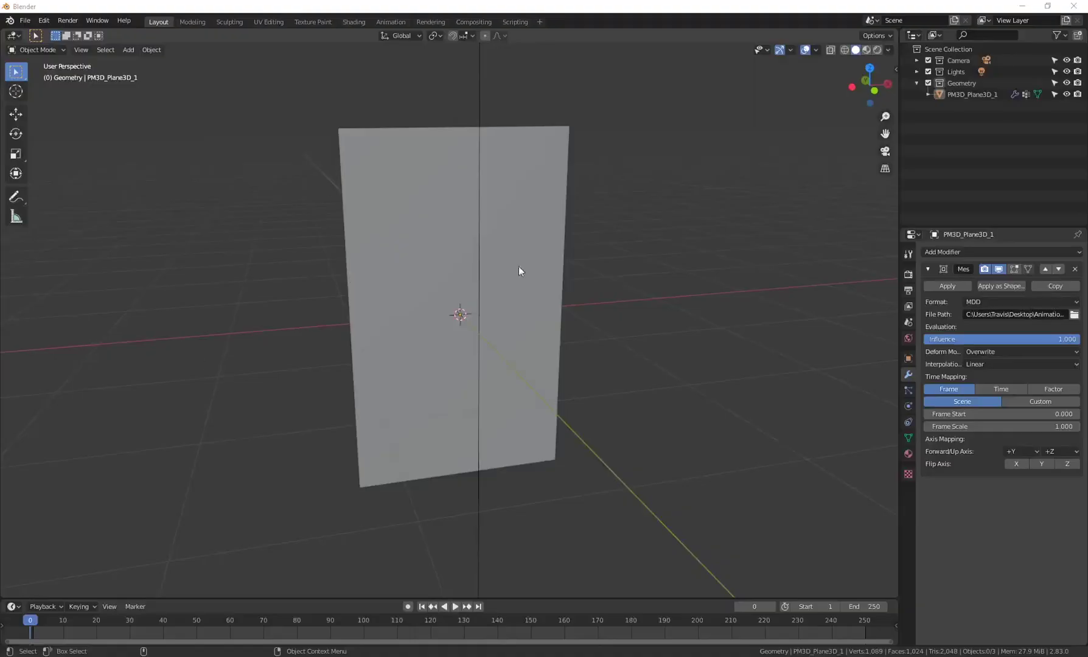
Switch to Blender, scrub the plane's cached animation to frame 229 and examine the folded cloth from several angles
{"action": "right_click", "coordinate": [460, 240]}
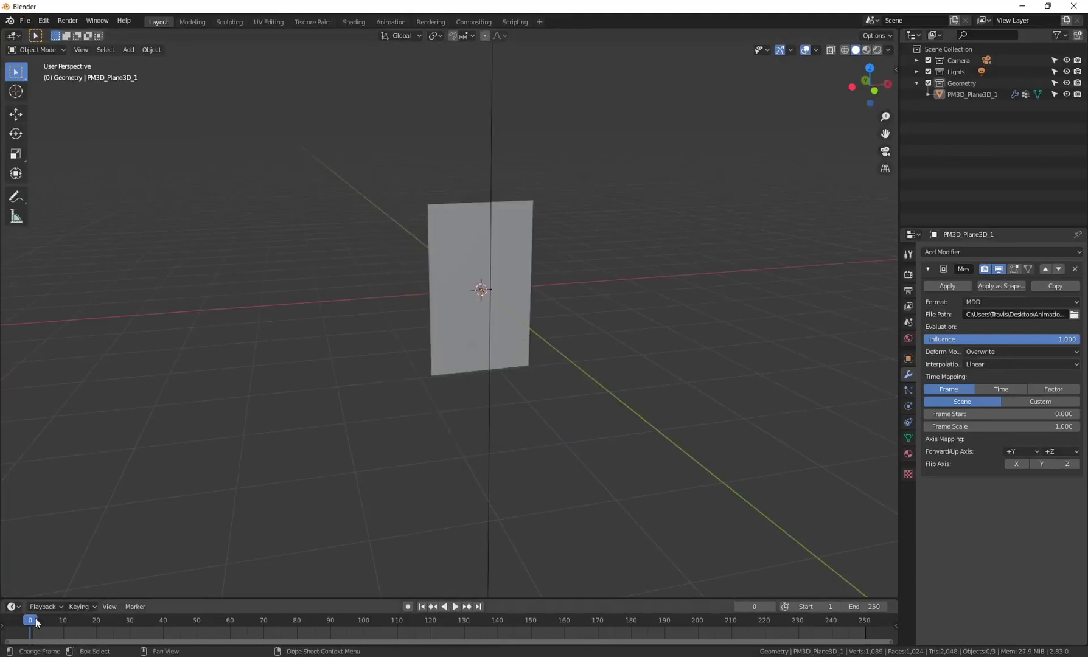
{"action": "key", "text": "space"}
{"action": "left_click_drag", "start_coordinate": [61, 627], "coordinate": [794, 626]}
{"action": "middle_click_drag", "start_coordinate": [408, 296], "coordinate": [486, 295]}
{"action": "scroll", "coordinate": [486, 294], "scroll_direction": "up", "scroll_amount": 3}
{"action": "scroll", "coordinate": [486, 295], "scroll_direction": "down", "scroll_amount": 3}
{"action": "middle_click_drag", "start_coordinate": [497, 360], "coordinate": [557, 295]}
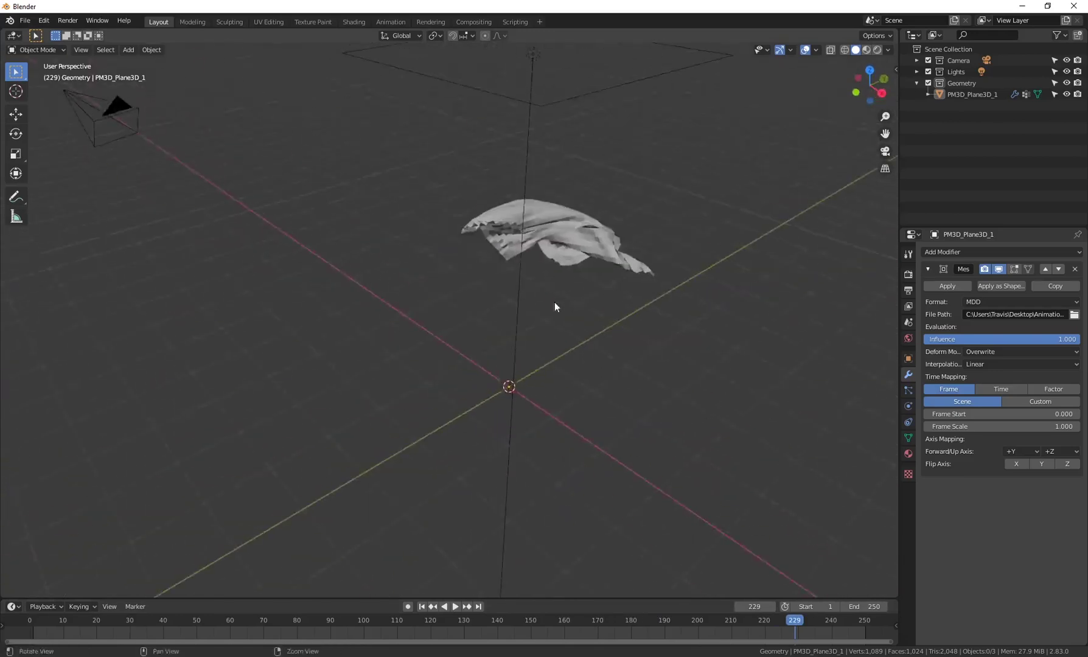
Play and scrub through the plane's cloth animation again, examining the motion from different viewpoints
{"action": "key", "text": "space"}
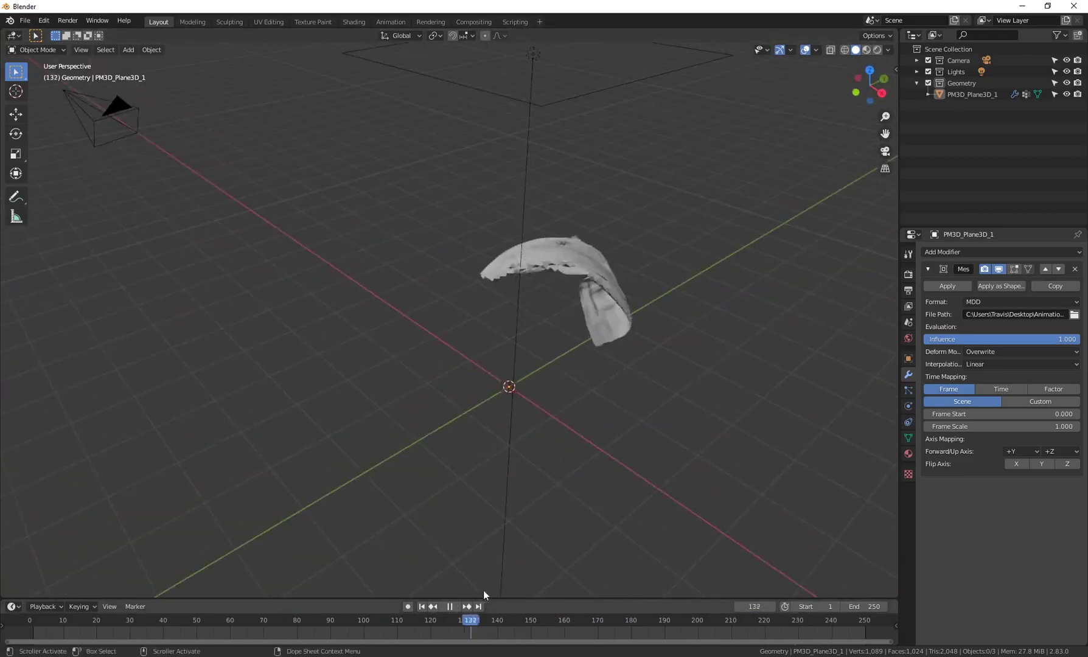
{"action": "left_click_drag", "start_coordinate": [624, 617], "coordinate": [517, 614]}
{"action": "key", "text": "space"}
{"action": "middle_click_drag", "start_coordinate": [504, 420], "coordinate": [506, 553]}
{"action": "key", "text": "space"}
{"action": "left_click_drag", "start_coordinate": [462, 621], "coordinate": [808, 629]}
{"action": "key", "text": "space"}
{"action": "middle_click_drag", "start_coordinate": [609, 487], "coordinate": [555, 464]}
{"action": "middle_click_drag", "start_coordinate": [438, 321], "coordinate": [463, 329]}
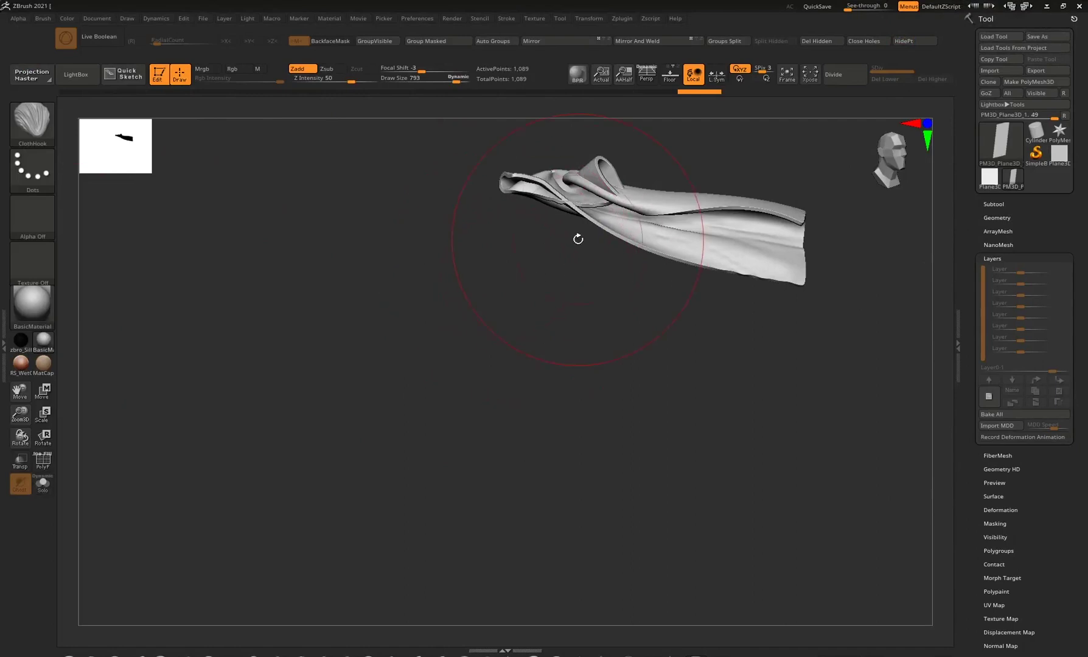
Switch to ZBrush, undo the ClothHook deformation of the sheet and face the flat sheet from the front
{"action": "key", "text": "ctrl+z"}
{"action": "left_click_drag", "start_coordinate": [505, 270], "coordinate": [379, 327], "text": "alt"}
{"action": "left_click_drag", "start_coordinate": [489, 238], "coordinate": [474, 218], "text": "shift"}
{"action": "left_click_drag", "start_coordinate": [456, 271], "coordinate": [581, 280], "text": "alt"}
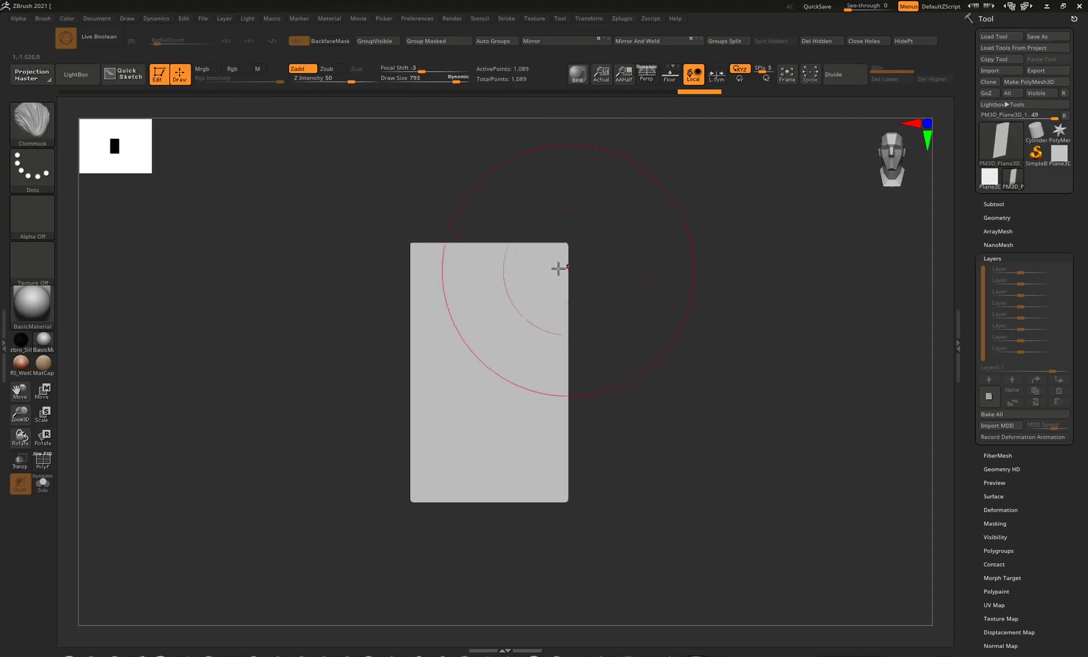